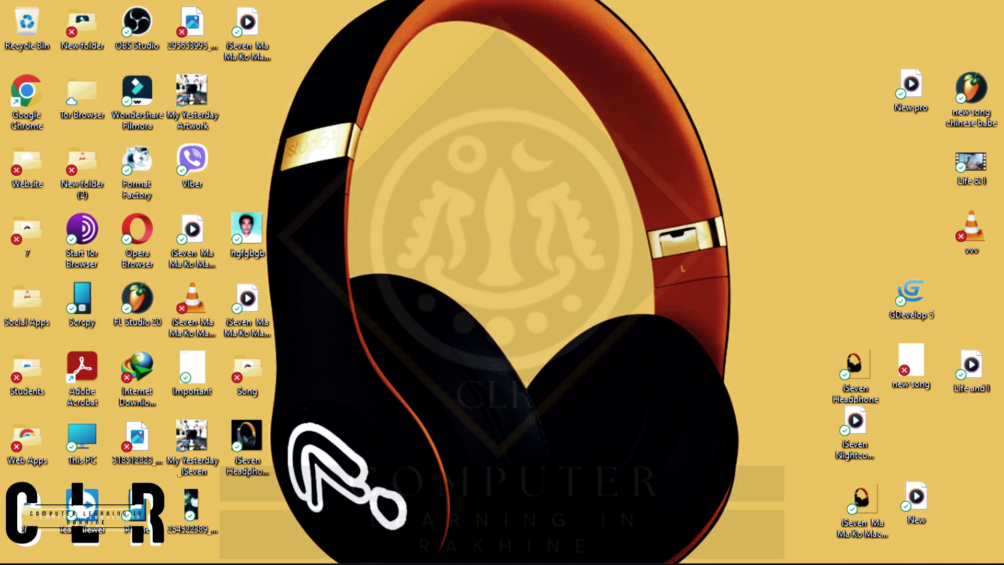
# Switch to Chrome, search Google for "adobe photoshop 2022" images, and preview the Photoshop 2022 Activator image.
pyautogui.moveTo(670, 563)
pyautogui.moveTo(549, 563)
pyautogui.moveTo(488, 547)
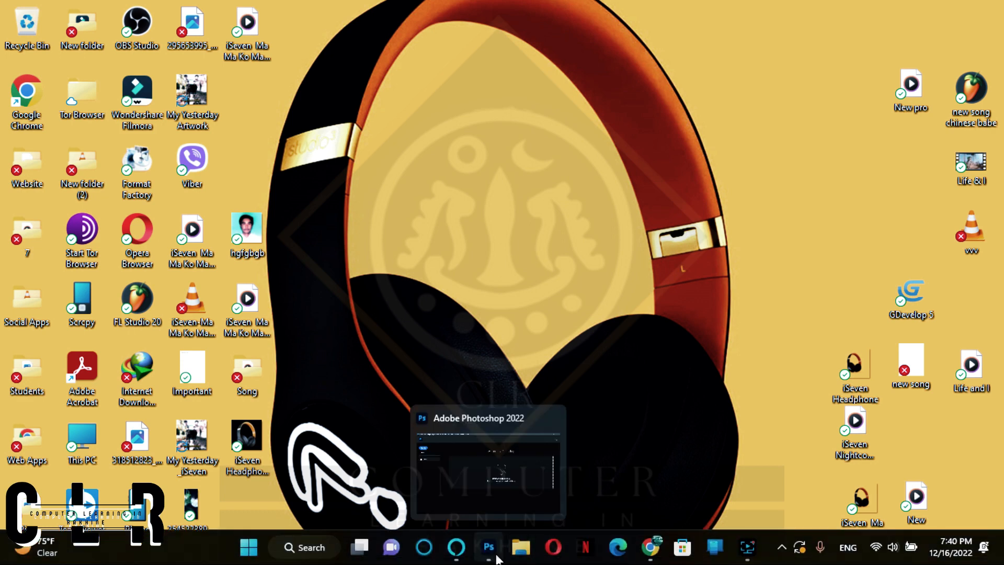
pyautogui.moveTo(490, 431)
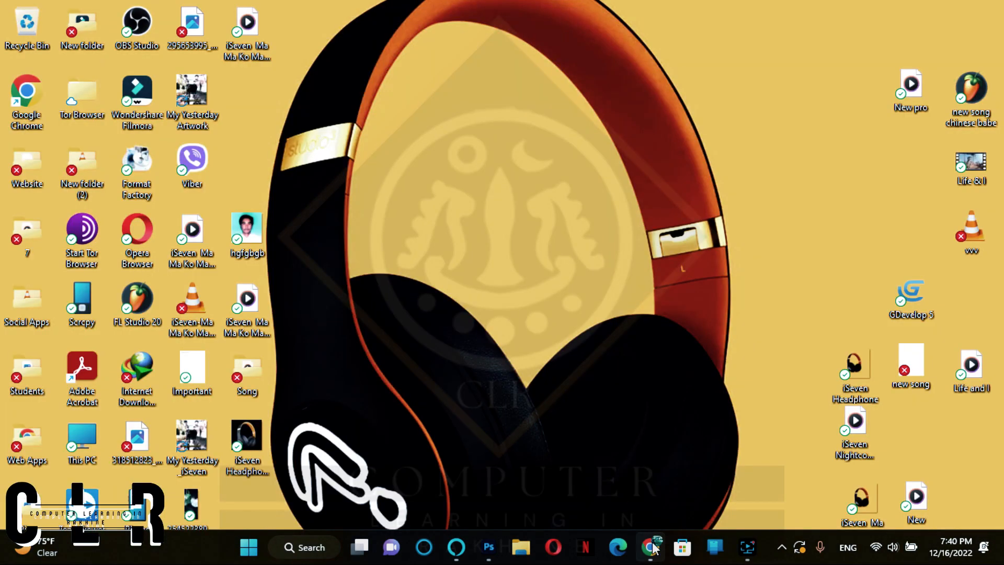
pyautogui.click(650, 547)
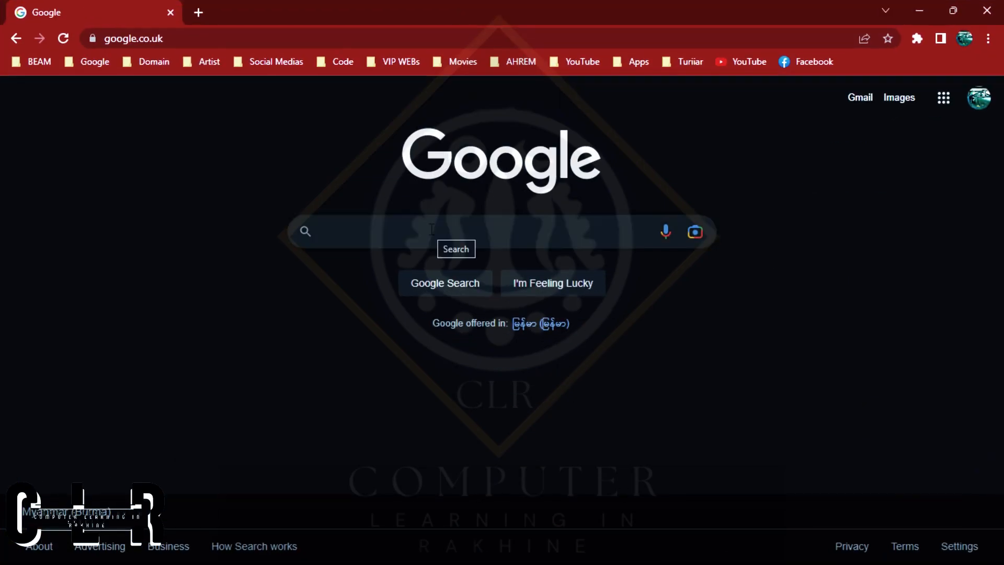
pyautogui.write('adobe ')
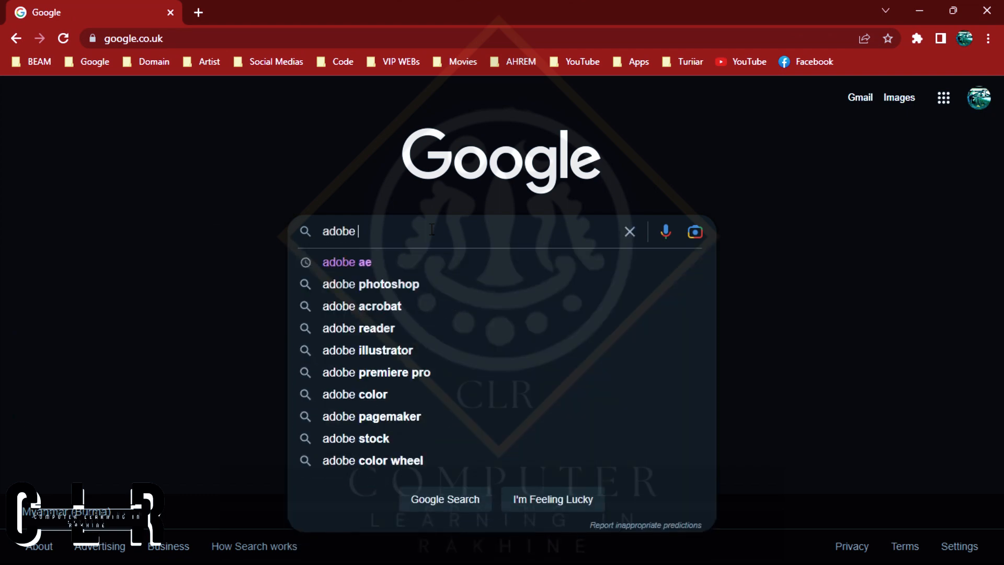
pyautogui.write('photoshop 2022')
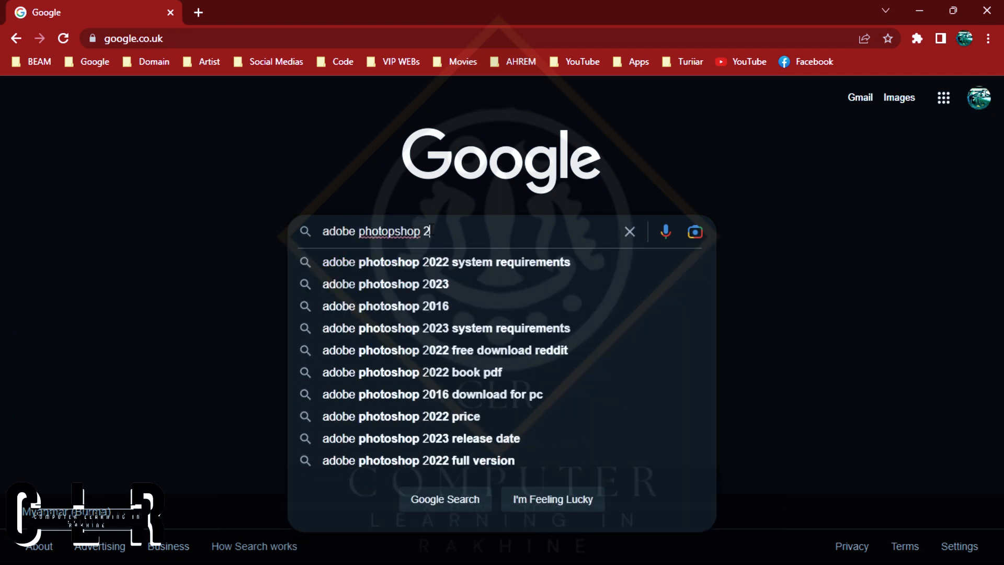
pyautogui.press('Return')
pyautogui.click(226, 156)
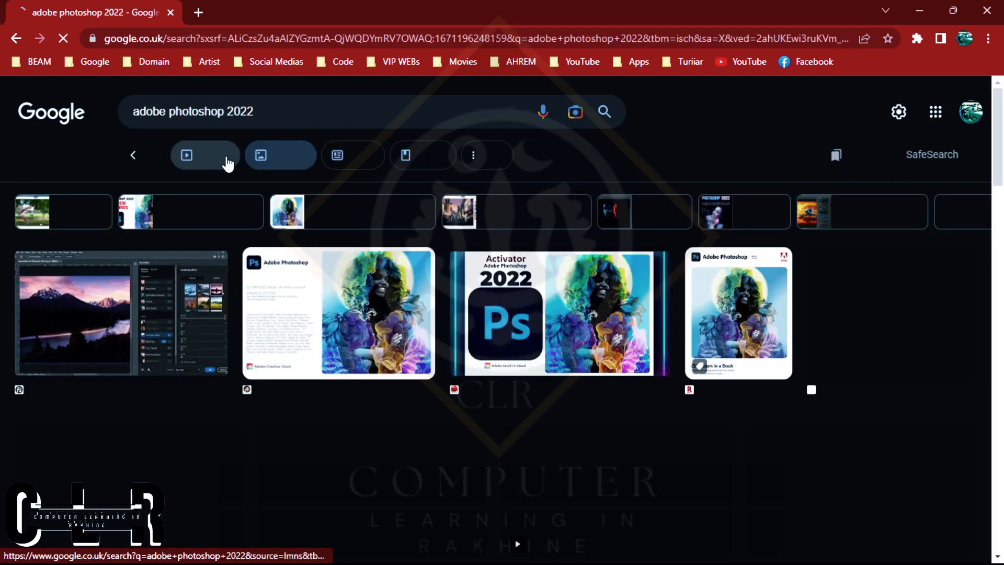
pyautogui.click(575, 313)
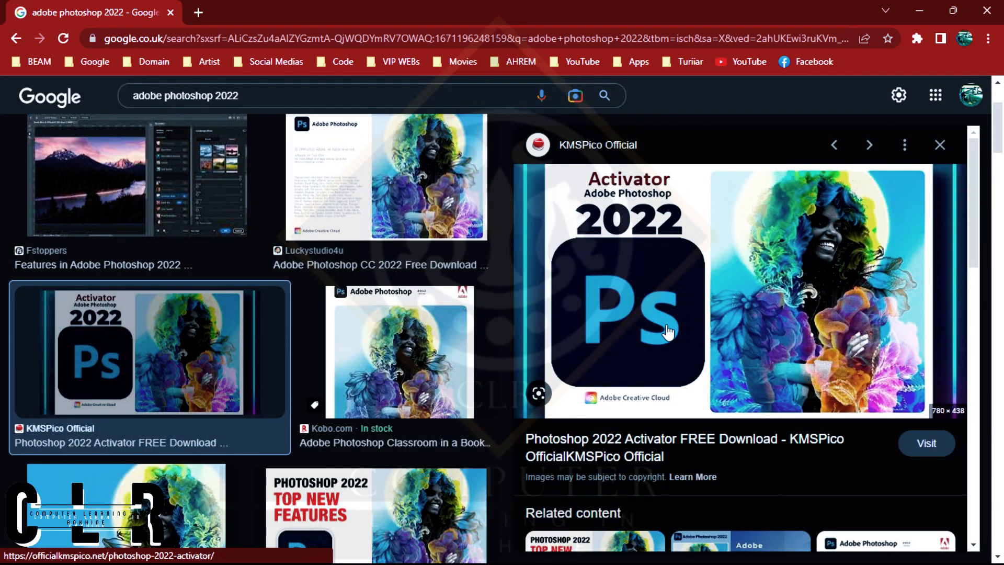
# Leave the browser for the desktop, view the portrait image hgfgbgb.jpg and close it.
pyautogui.click(928, 2)
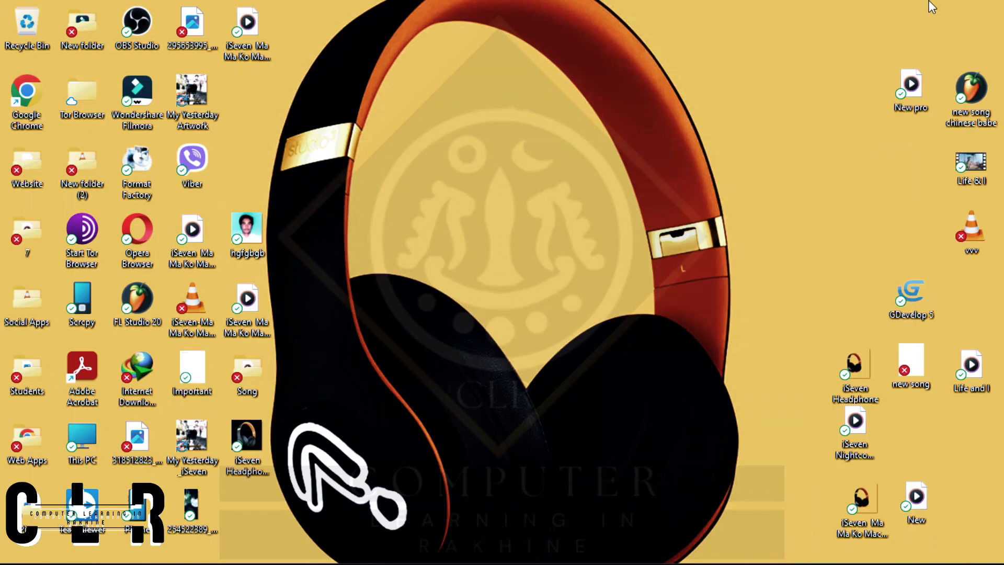
pyautogui.doubleClick(253, 237)
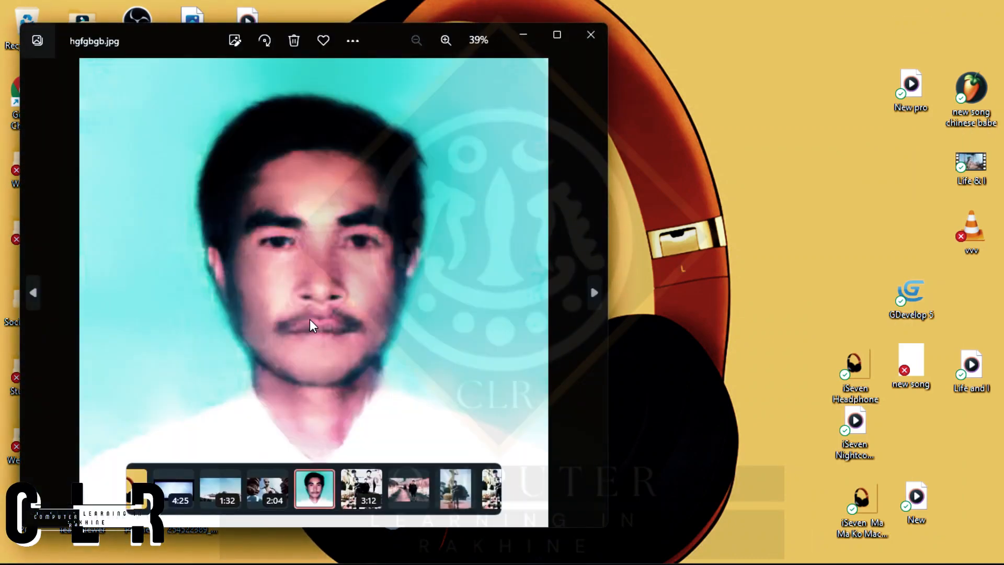
pyautogui.click(589, 34)
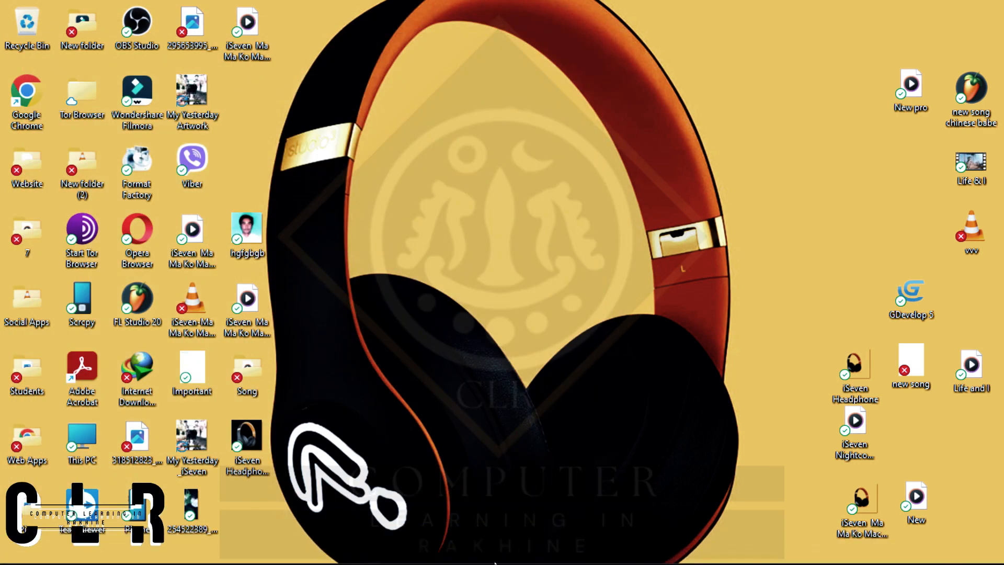
# Switch to Photoshop and start a new document named "Main Photo".
pyautogui.click(488, 547)
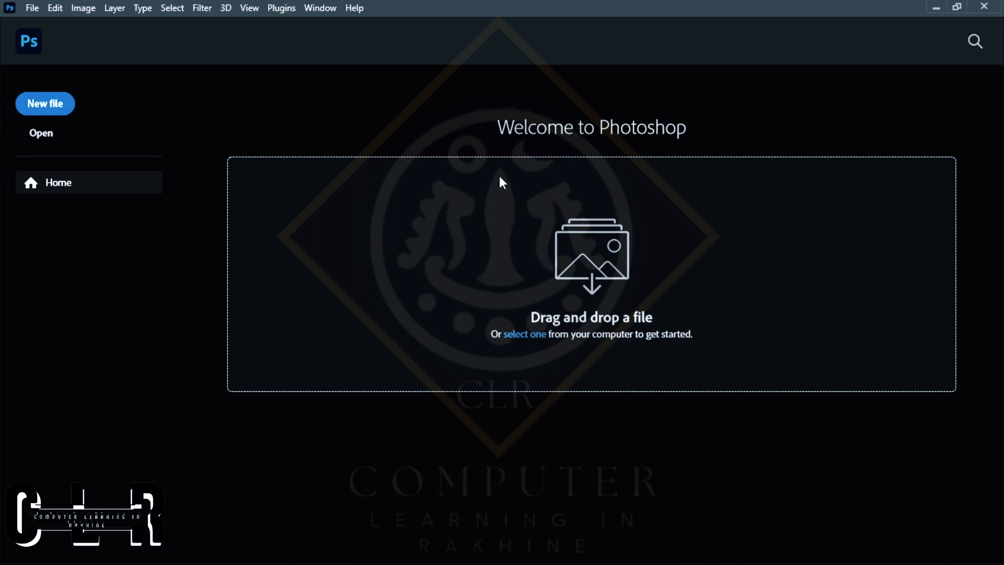
pyautogui.click(34, 13)
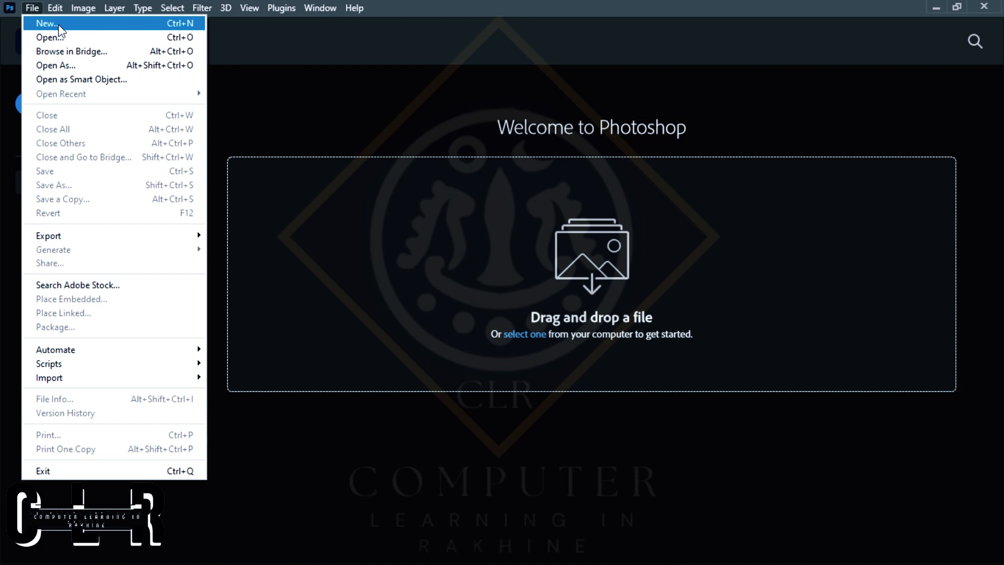
pyautogui.click(62, 24)
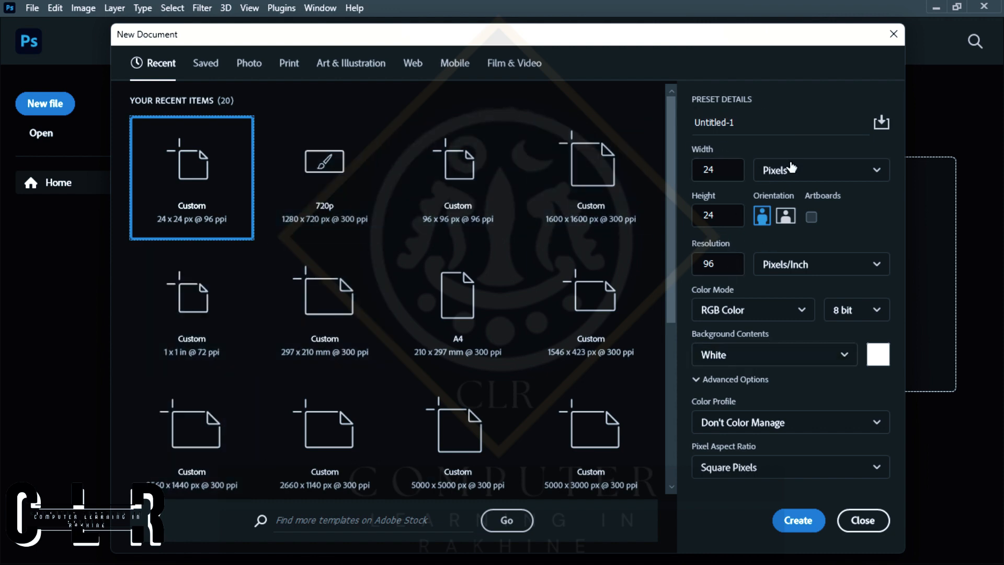
pyautogui.click(719, 121)
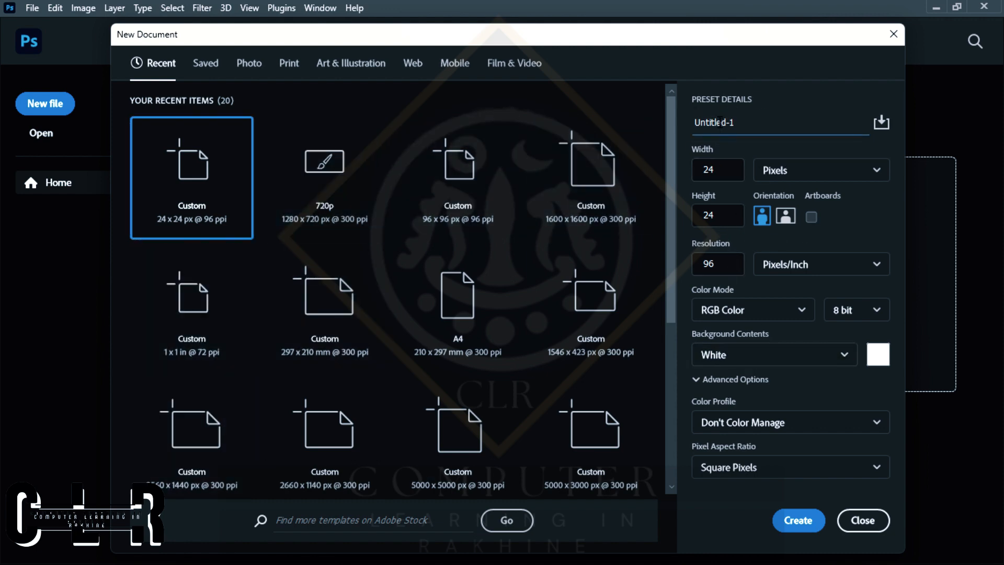
pyautogui.tripleClick(719, 122)
pyautogui.write('M')
pyautogui.press('BackSpace')
pyautogui.write('Main Photo')
# Set the new document's size to 4 inches wide by 6 inches high in portrait orientation.
pyautogui.click(787, 169)
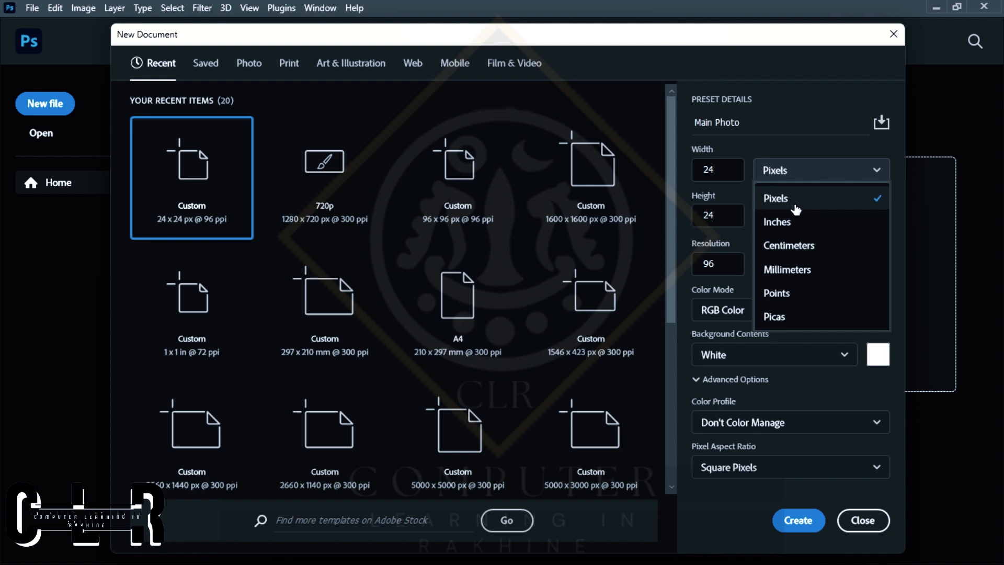
pyautogui.click(800, 231)
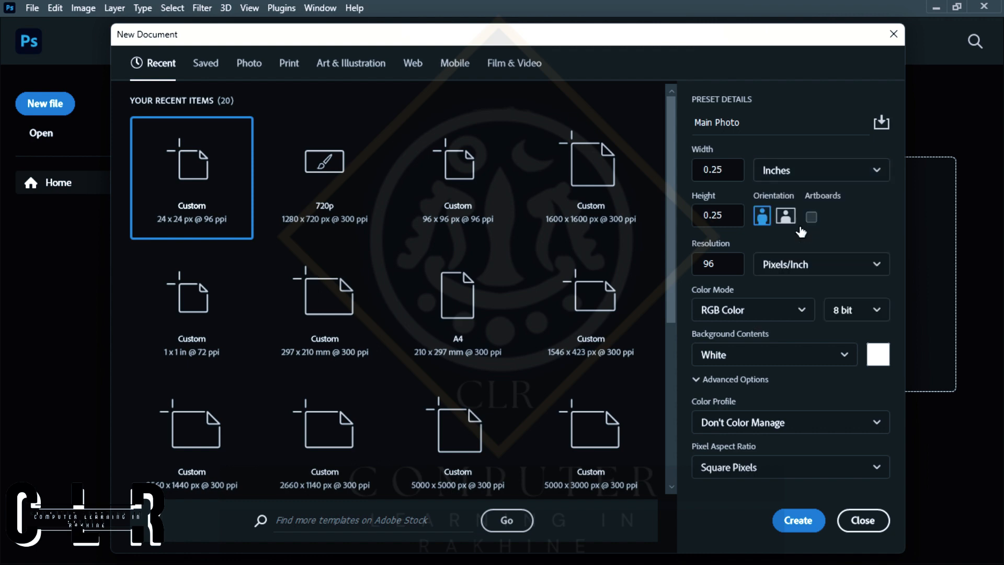
pyautogui.doubleClick(730, 169)
pyautogui.write('4')
pyautogui.click(705, 215)
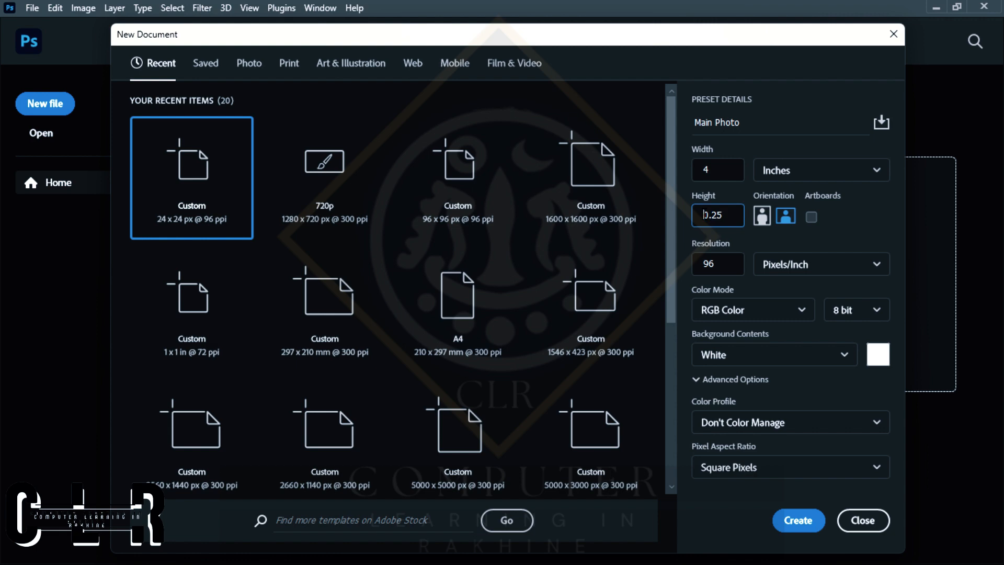
pyautogui.write('6')
pyautogui.click(758, 217)
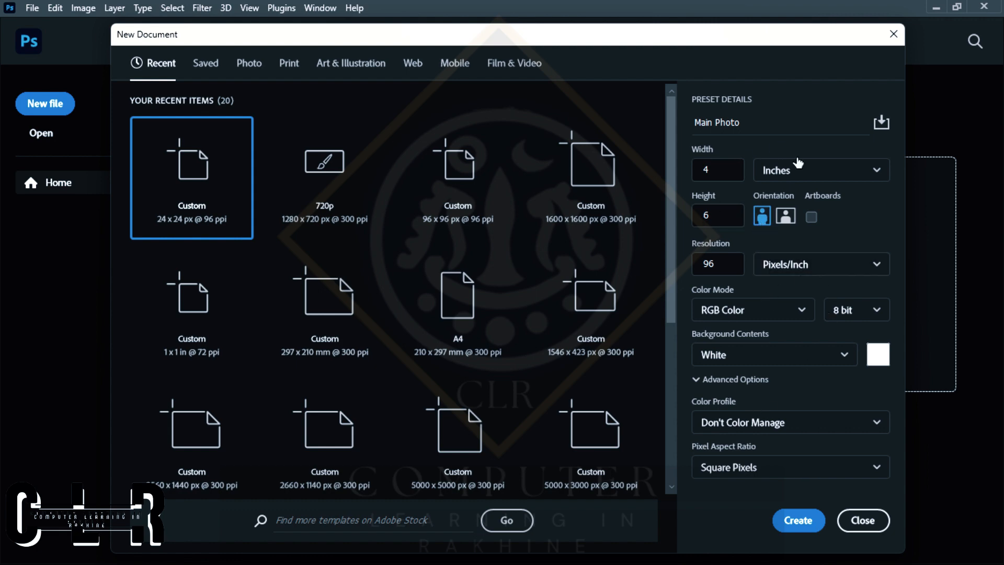
# Create the document with a White background, 8 bit depth and RGB Color mode.
pyautogui.click(847, 355)
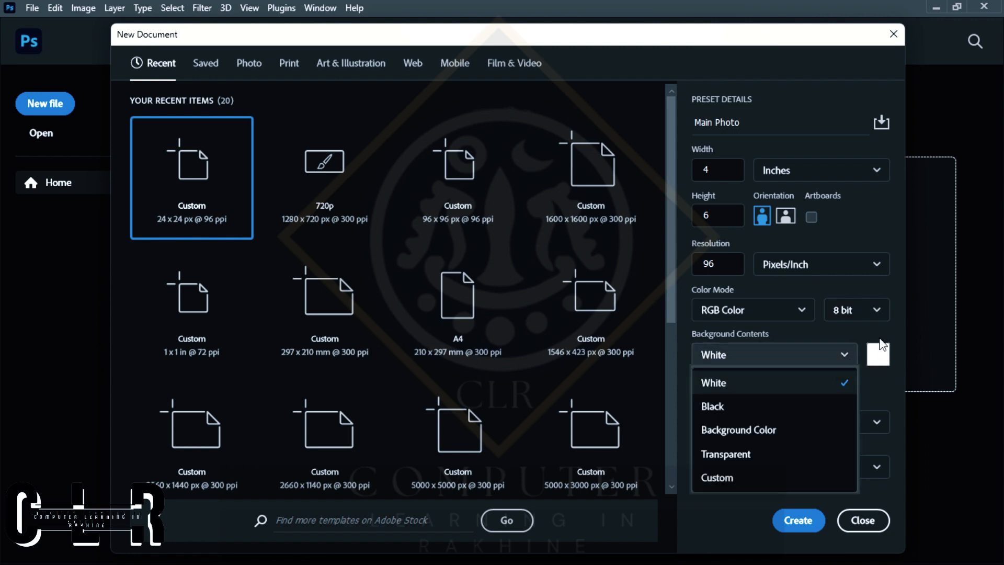
pyautogui.click(870, 314)
pyautogui.click(865, 313)
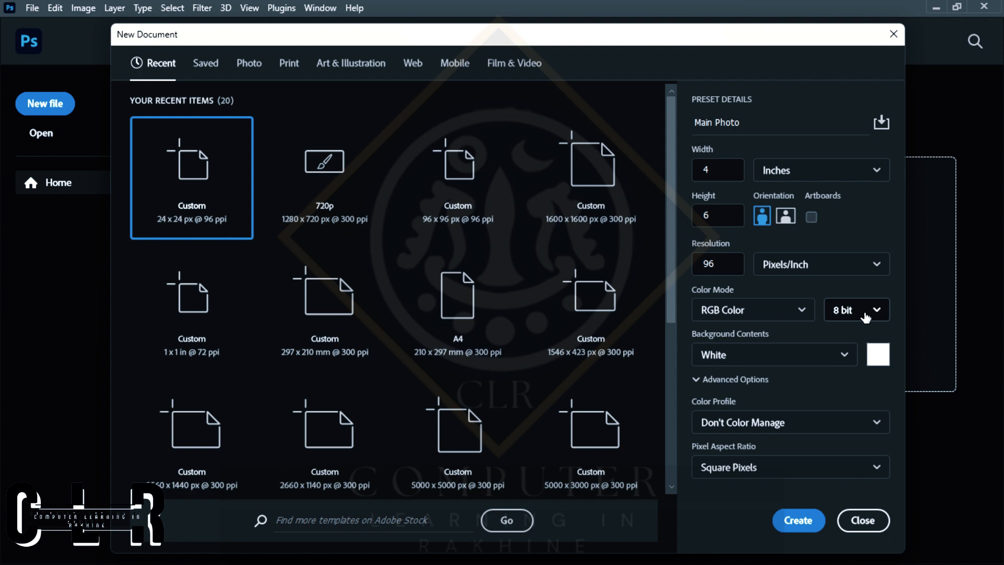
pyautogui.click(776, 308)
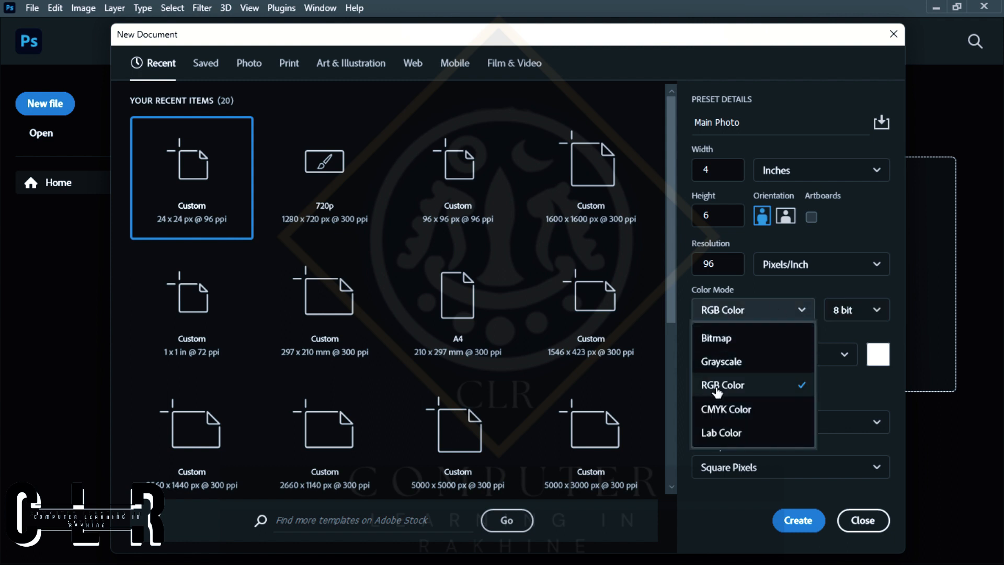
pyautogui.click(853, 231)
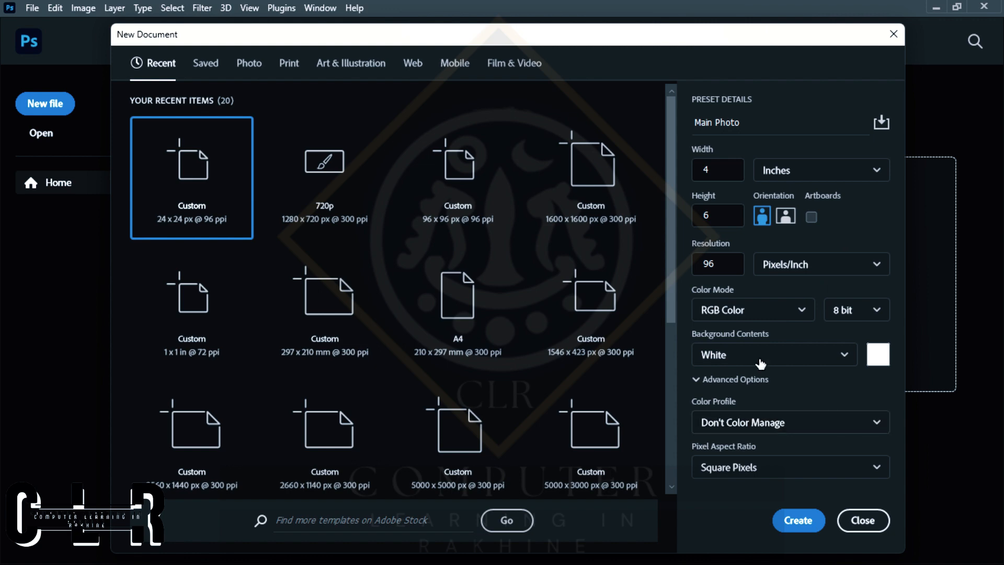
pyautogui.click(792, 522)
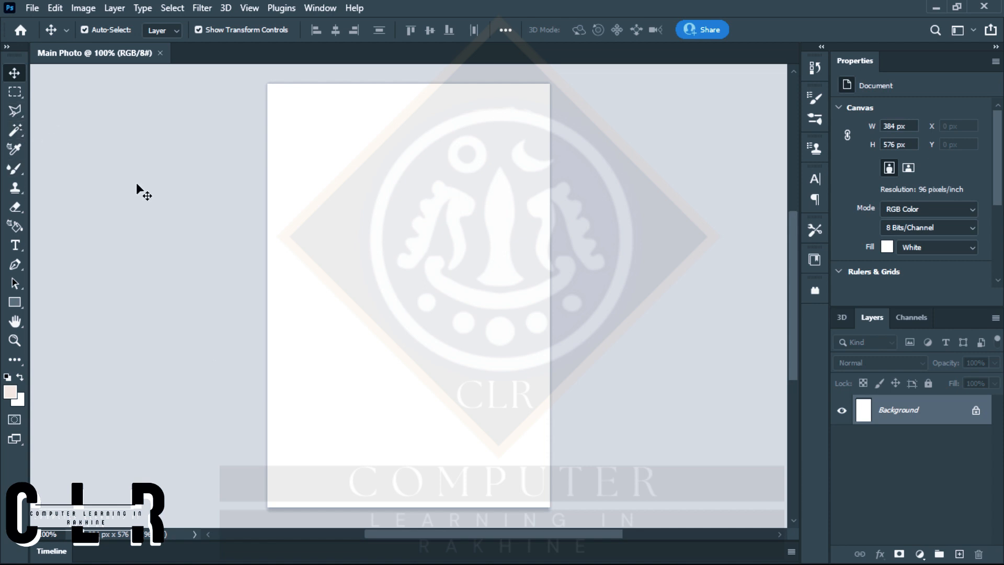
# Crop the canvas to about 220 × 262 px from its lower-right area, and switch to the Move tool.
pyautogui.click(18, 356)
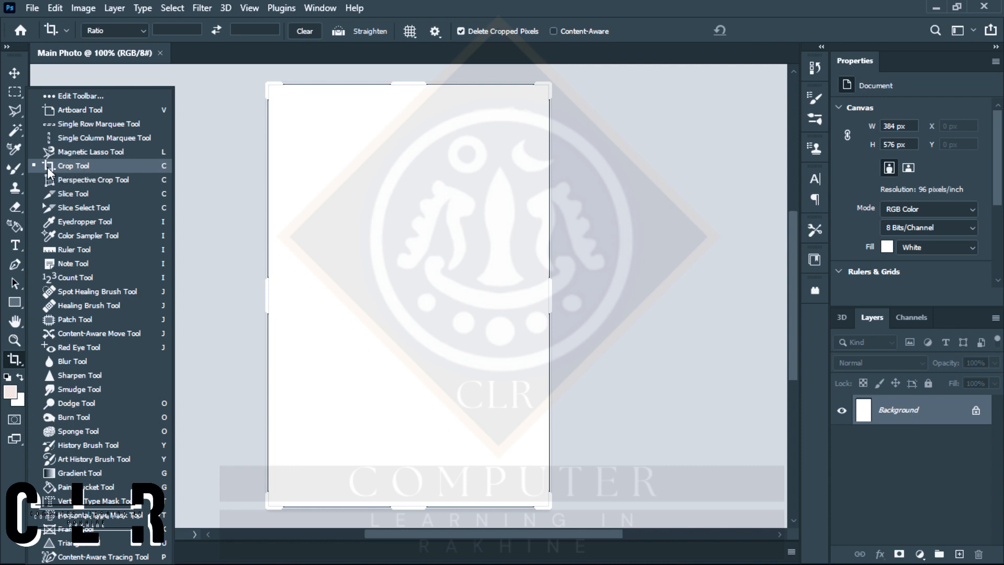
pyautogui.click(76, 166)
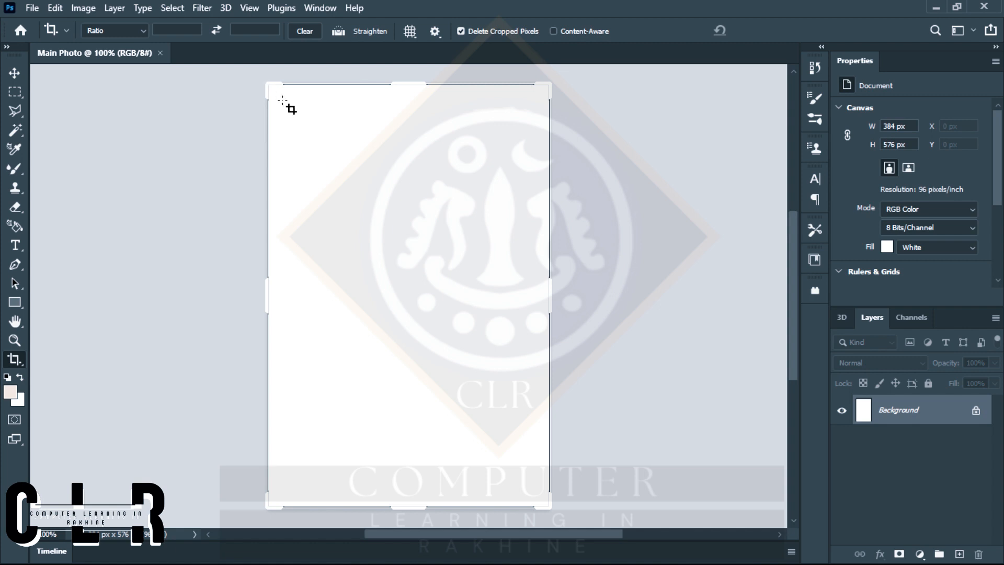
pyautogui.moveTo(286, 111); pyautogui.dragTo(296, 132)
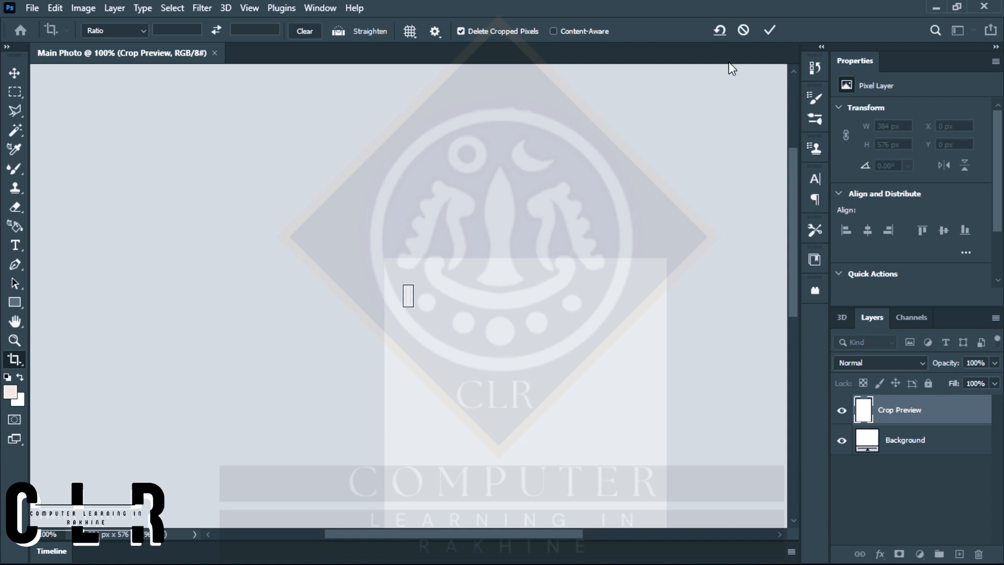
pyautogui.click(742, 30)
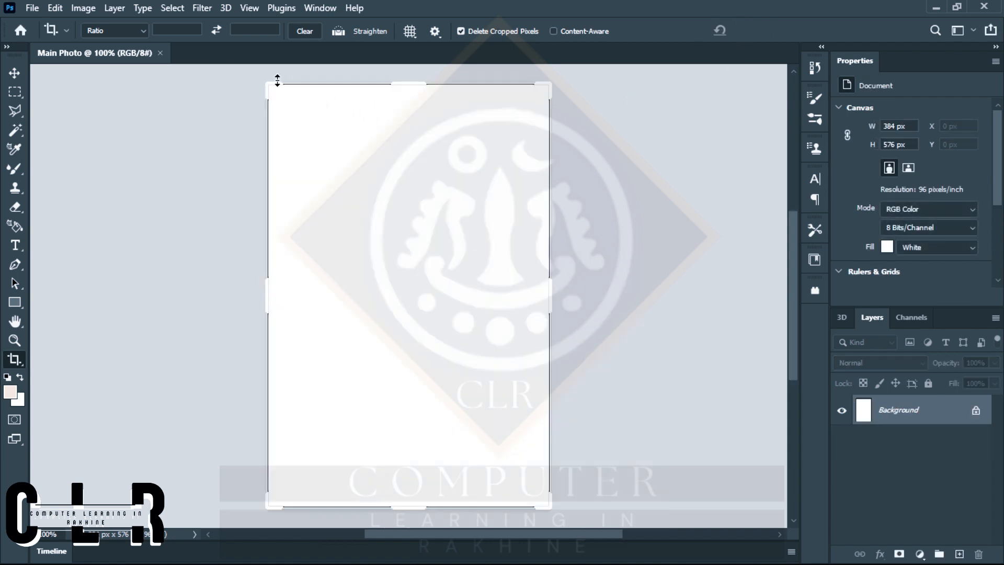
pyautogui.moveTo(268, 90); pyautogui.dragTo(336, 204)
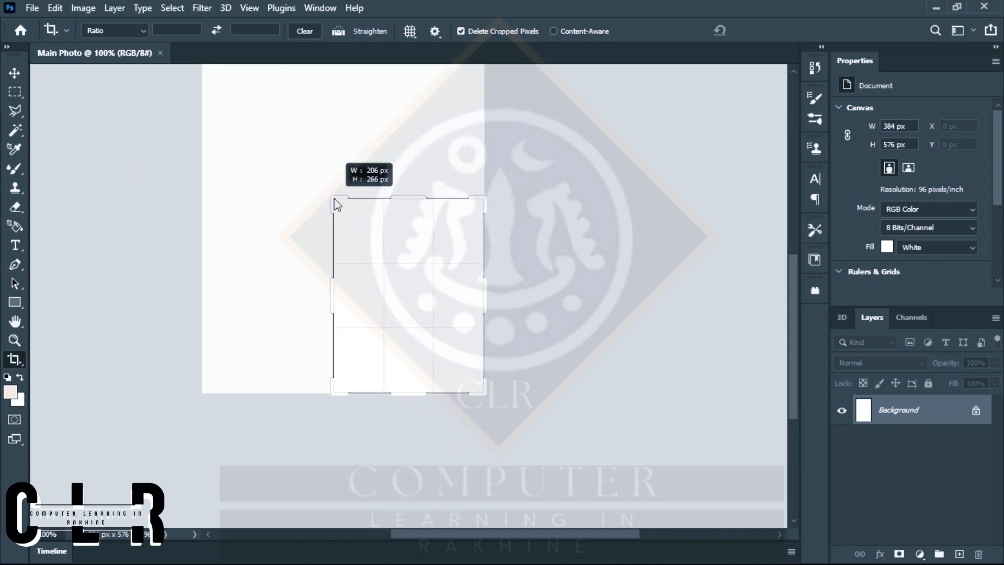
pyautogui.moveTo(337, 204); pyautogui.dragTo(333, 198)
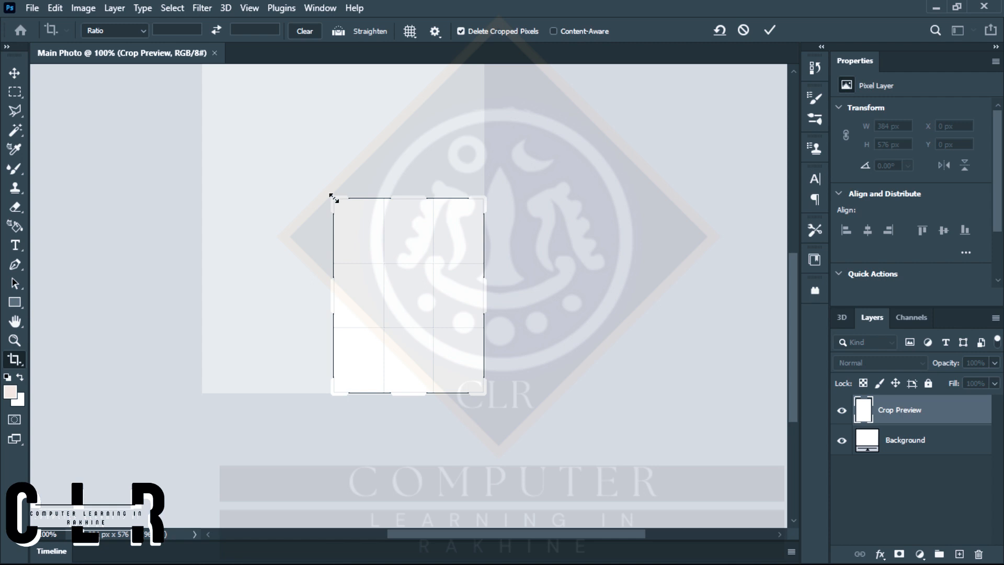
pyautogui.moveTo(334, 198); pyautogui.dragTo(333, 223)
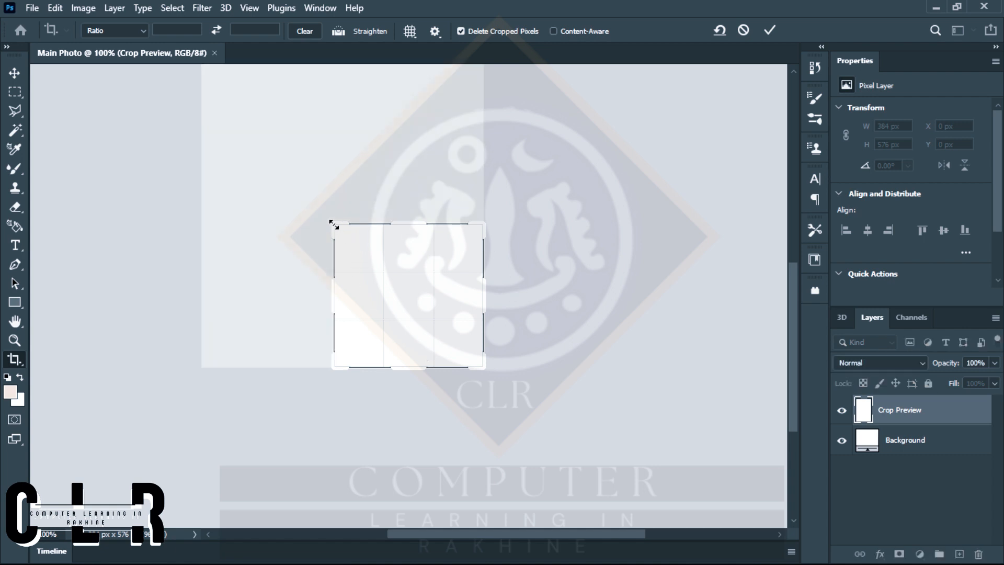
pyautogui.moveTo(333, 223); pyautogui.dragTo(327, 201)
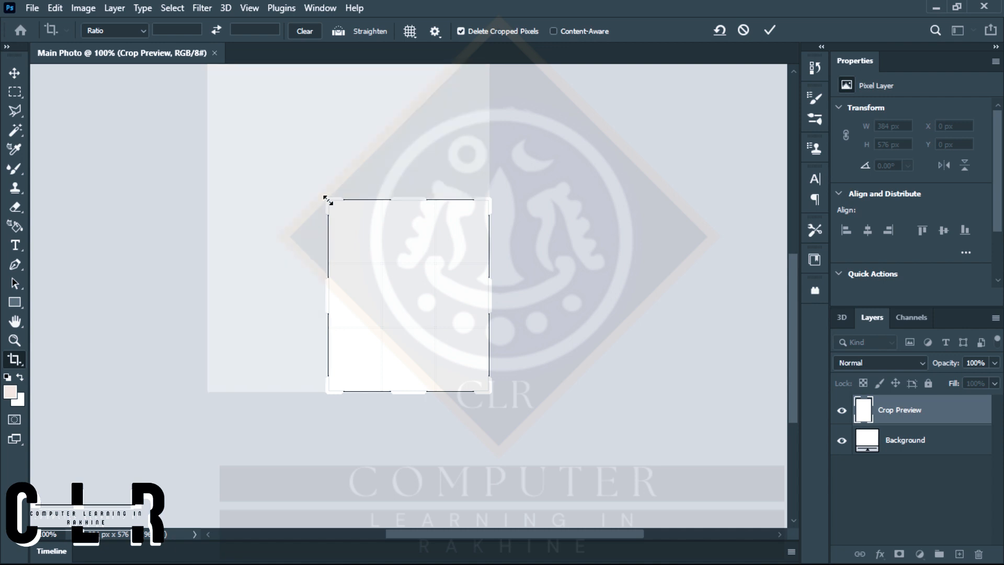
pyautogui.press('Return')
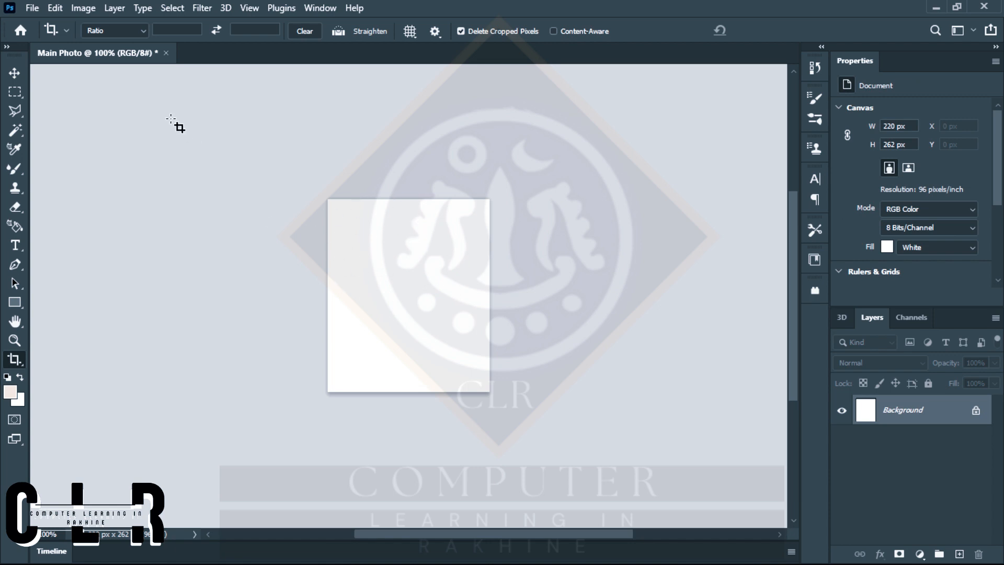
pyautogui.click(16, 71)
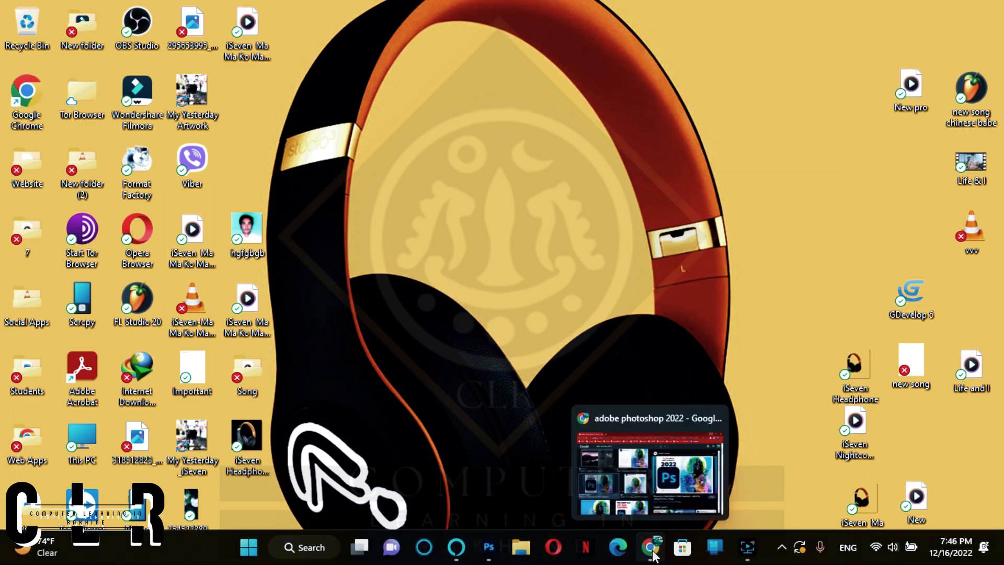
# Switch to Chrome and search Google Images for "picture for profile", showing the Pexels portrait of the man with glasses.
pyautogui.click(653, 555)
pyautogui.tripleClick(222, 96)
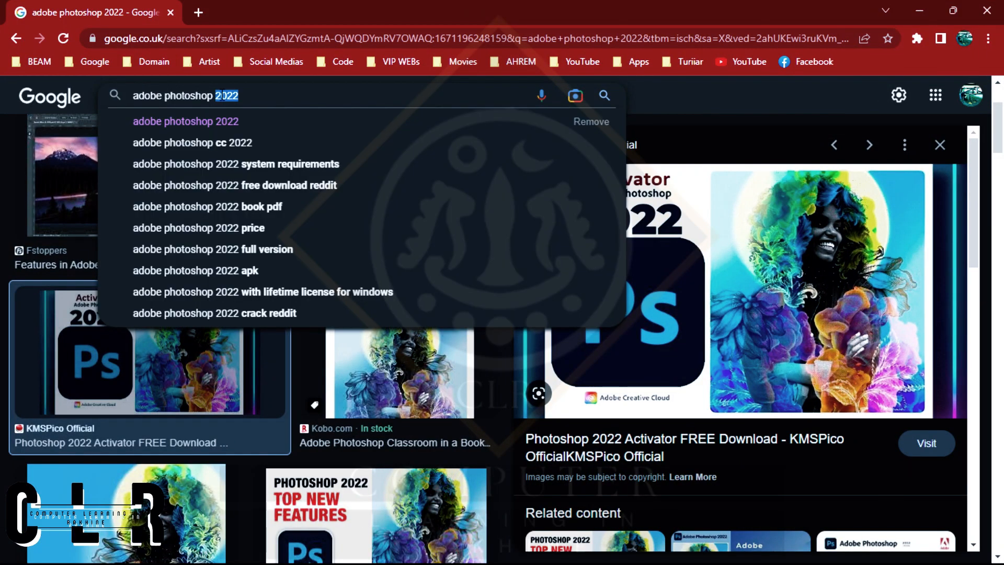
pyautogui.write('picture for')
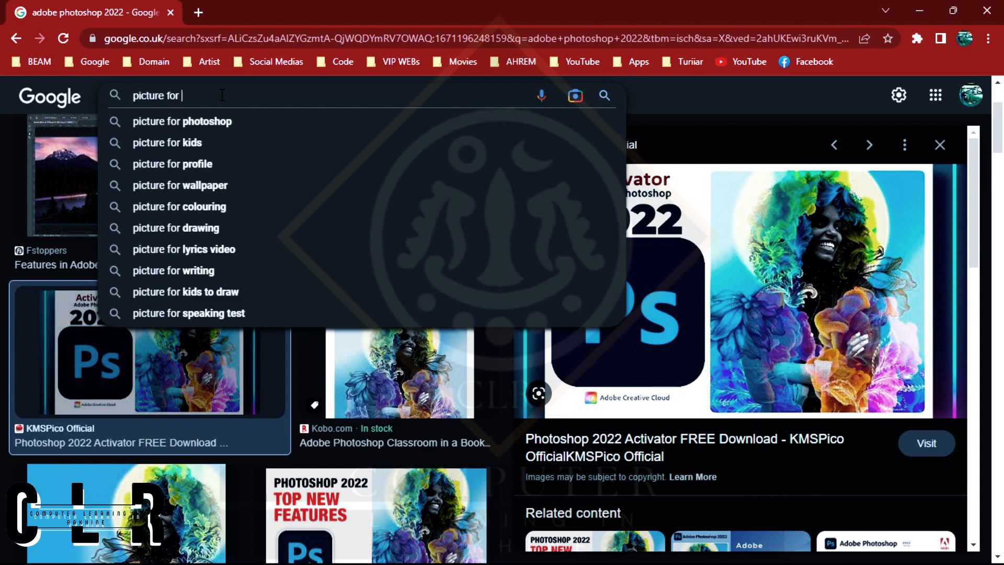
pyautogui.click(173, 164)
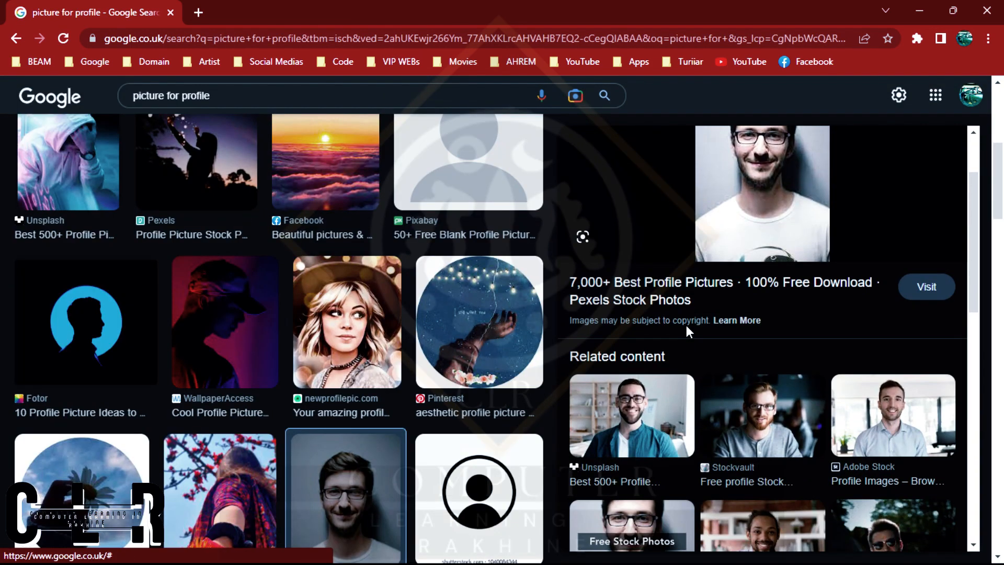
pyautogui.scroll(5, 768, 313)
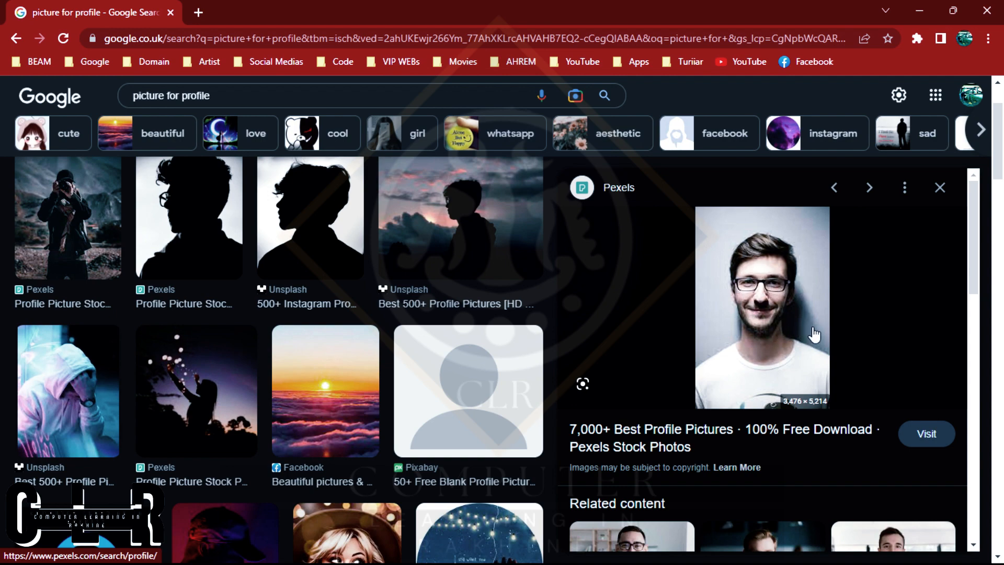
# Save the portrait of the man with glasses to the Desktop as a JPEG named "download" and minimize the browser.
pyautogui.rightClick(740, 303)
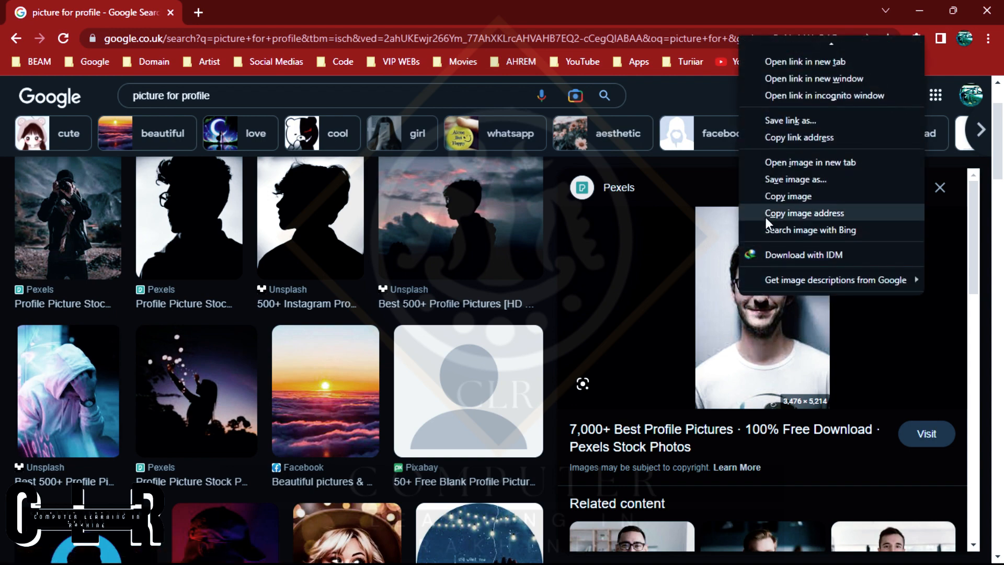
pyautogui.click(780, 181)
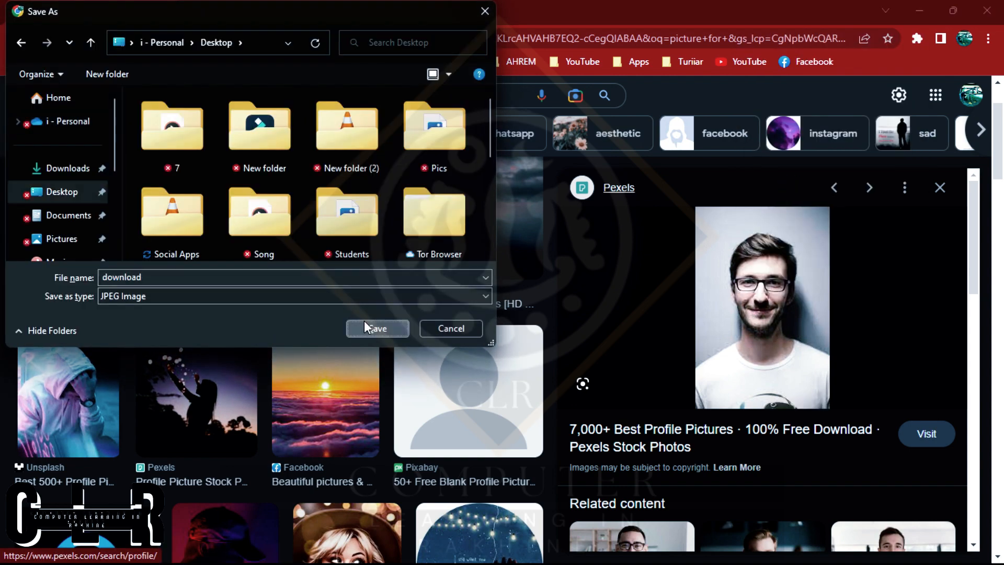
pyautogui.click(368, 325)
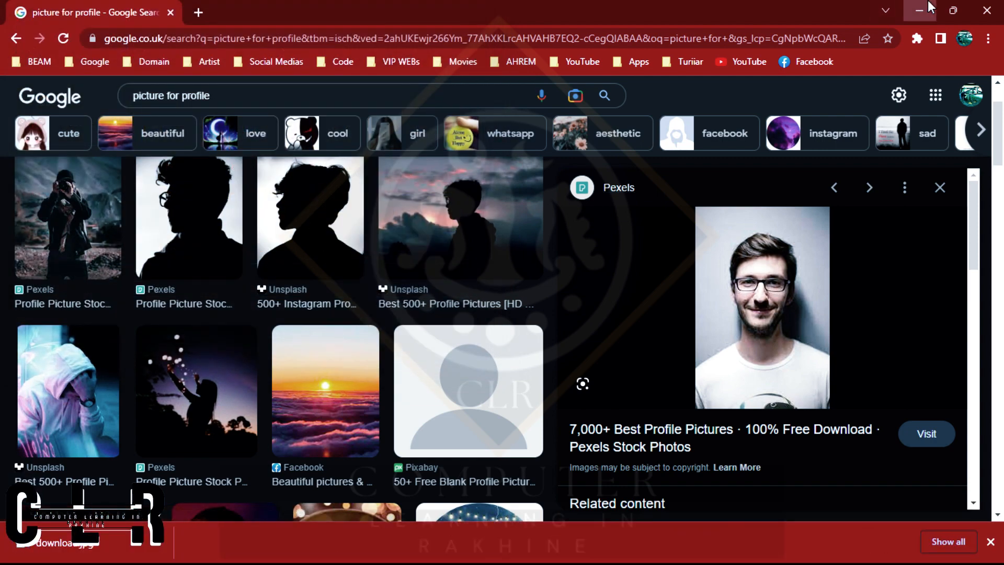
pyautogui.click(921, 9)
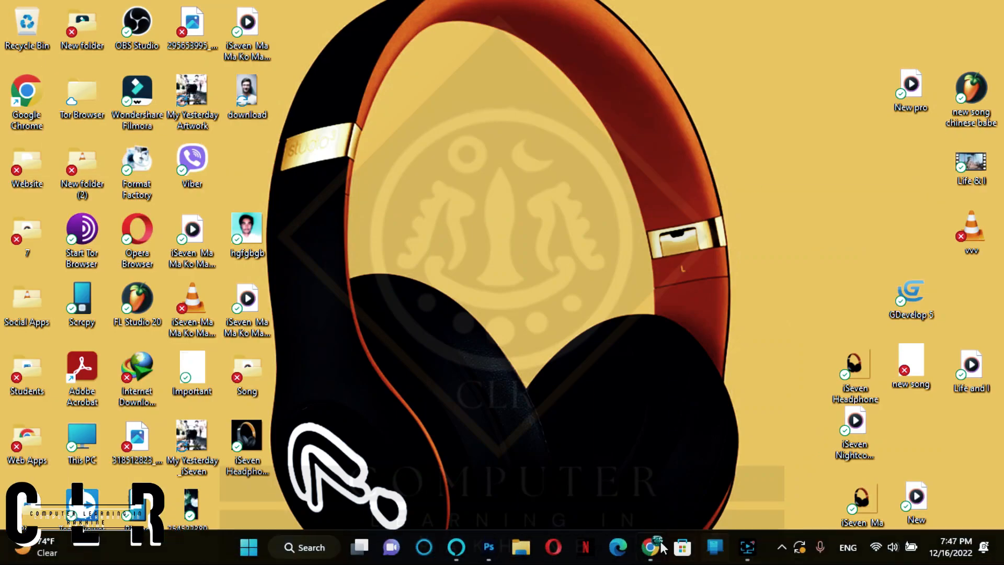
# Switch to Photoshop and open the "download" picture from the Desktop as its own document.
pyautogui.click(719, 546)
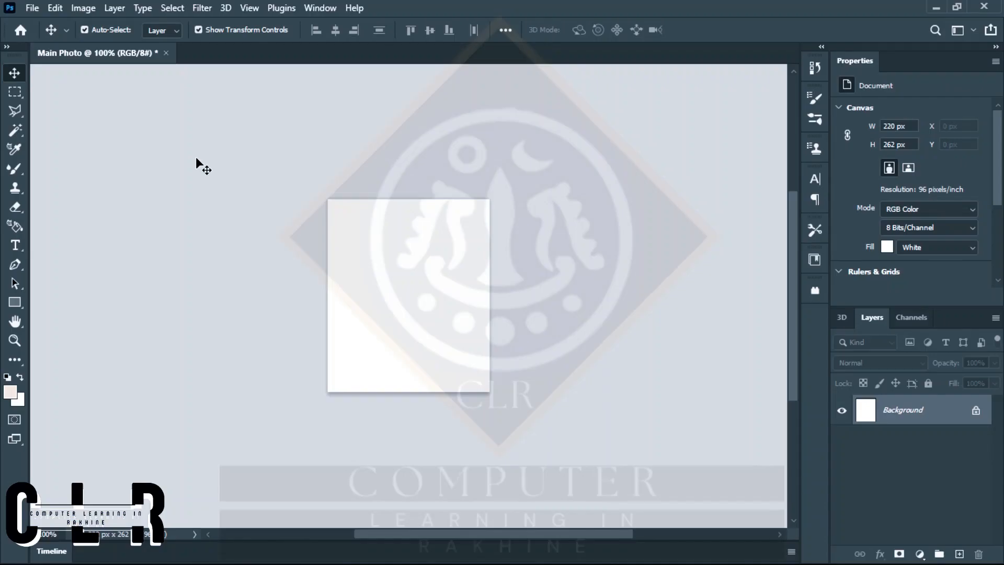
pyautogui.click(32, 9)
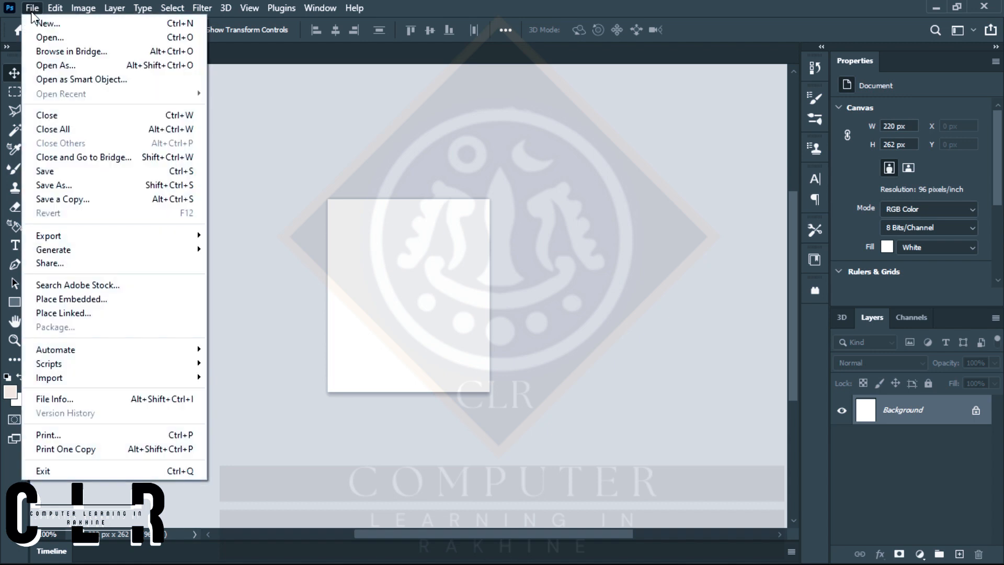
pyautogui.click(50, 39)
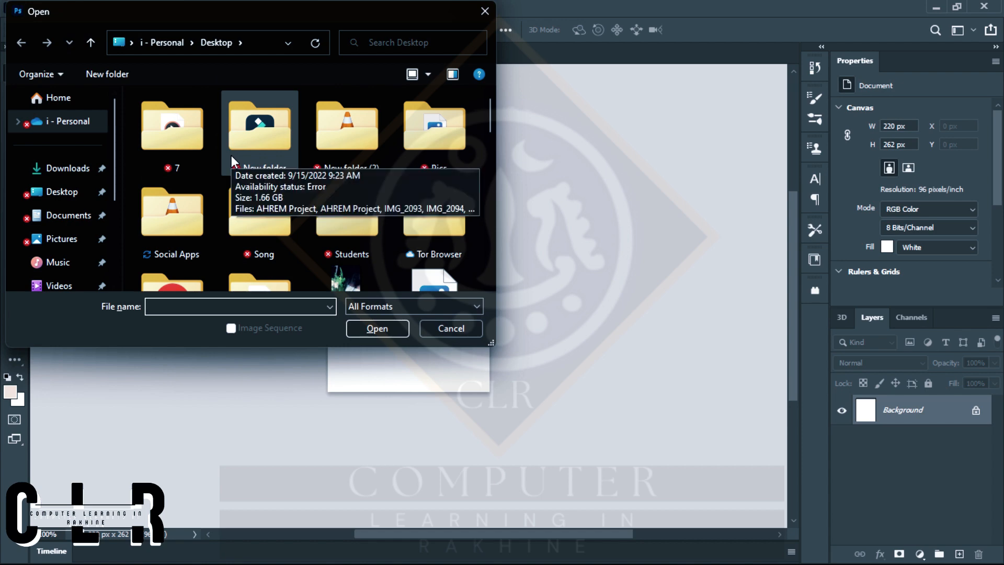
pyautogui.click(50, 192)
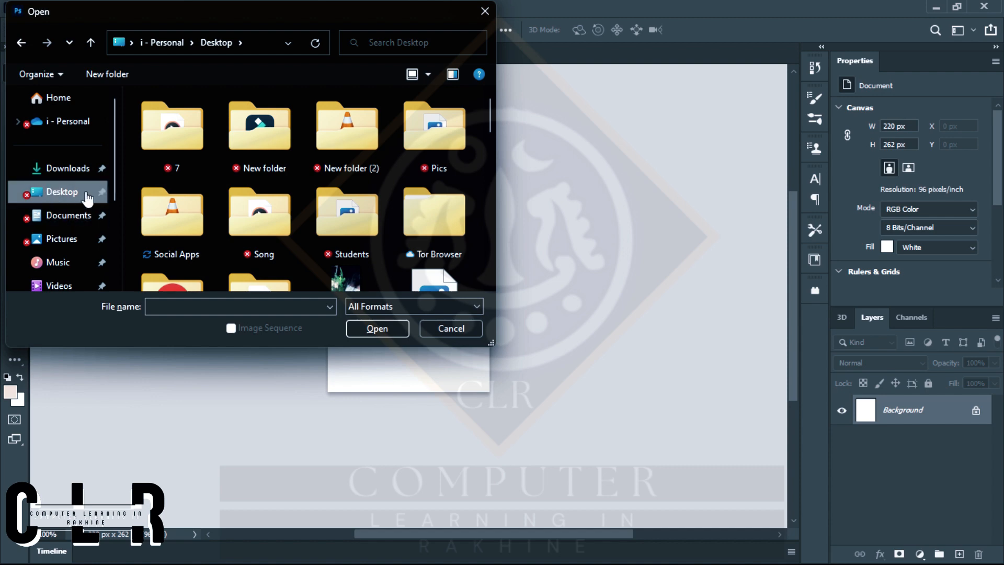
pyautogui.scroll(-3, 256, 203)
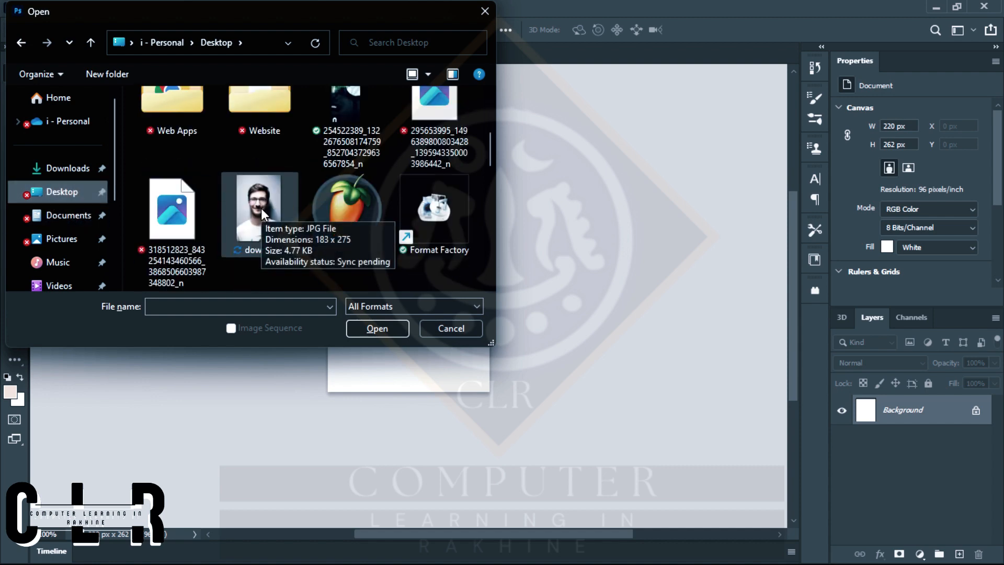
pyautogui.click(262, 208)
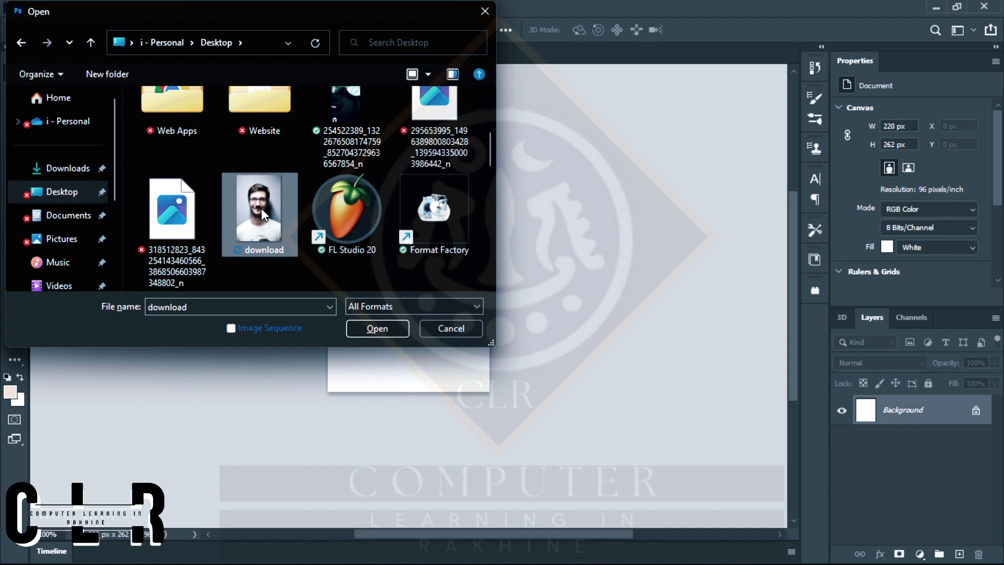
pyautogui.click(381, 328)
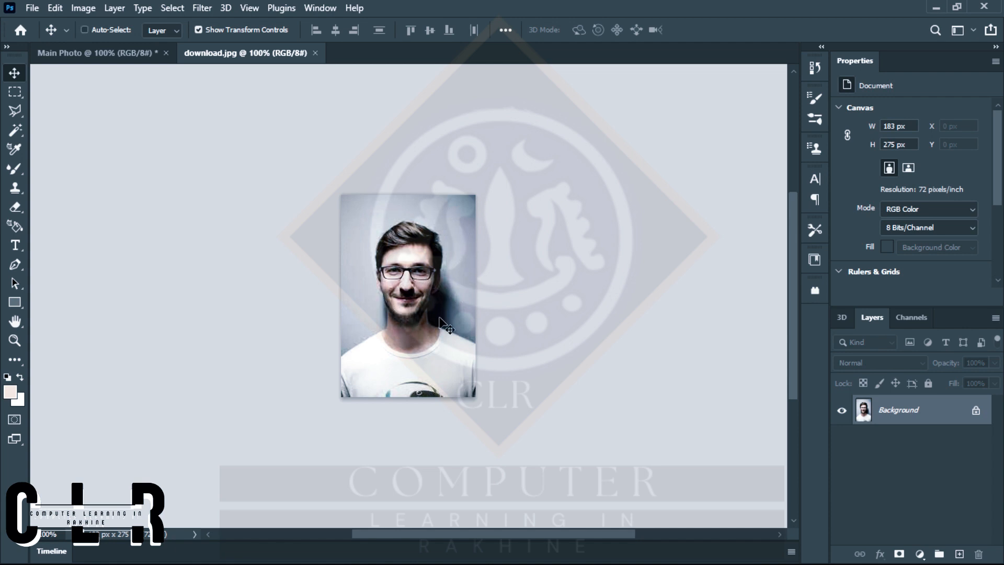
# Unlock the portrait's Background layer and undo the unlocking.
pyautogui.hotkey('ctrl', '+')
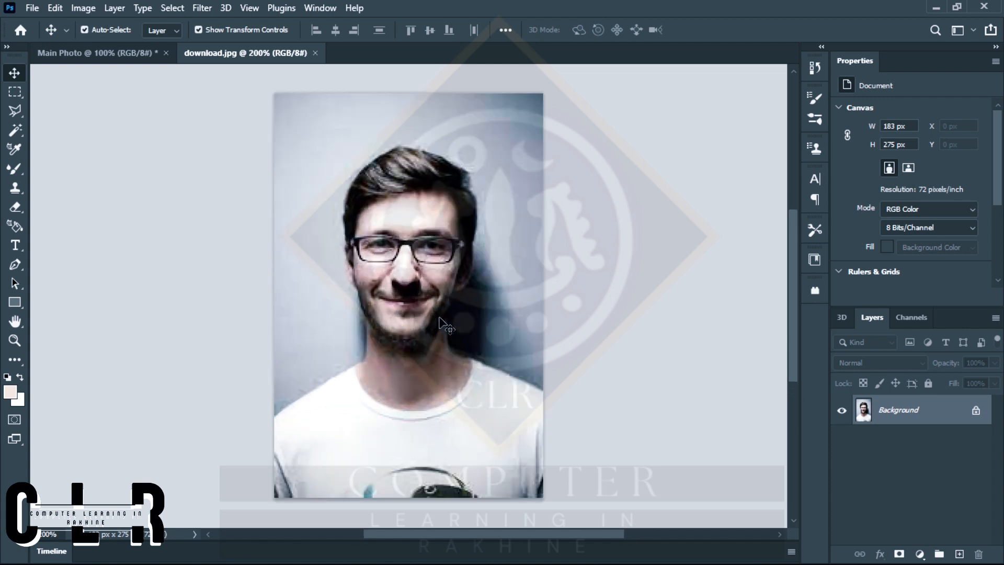
pyautogui.click(976, 413)
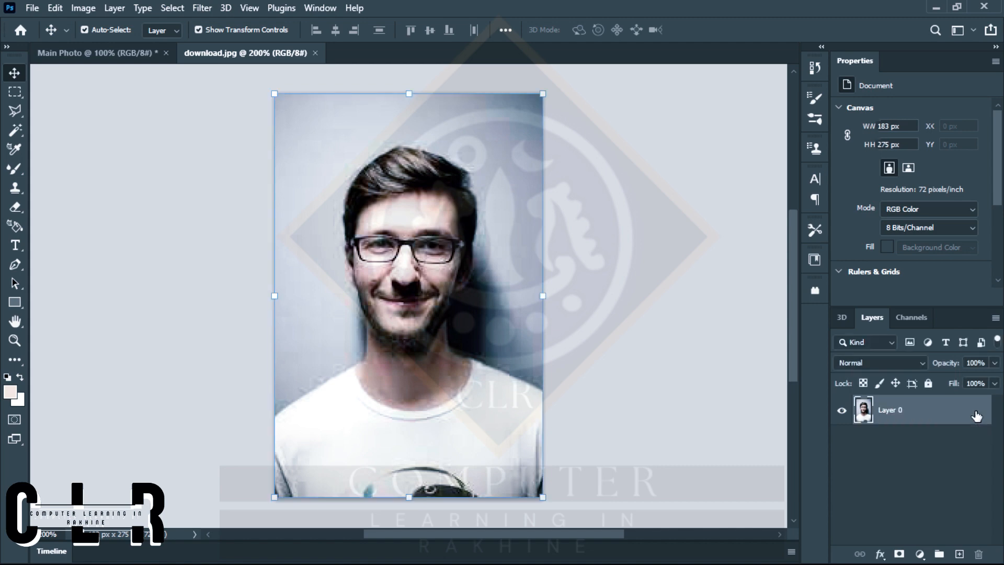
pyautogui.press('h')
pyautogui.doubleClick(948, 413)
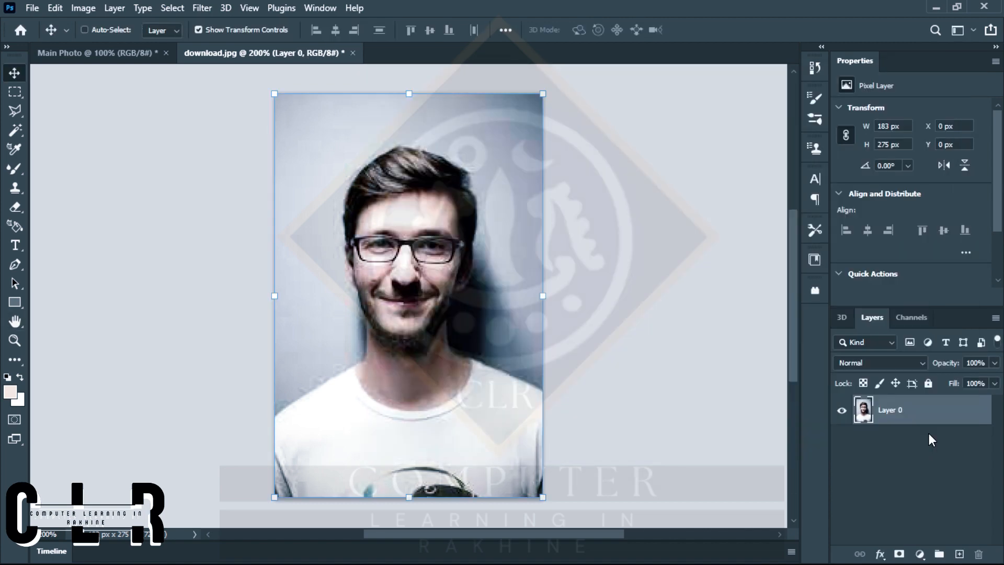
pyautogui.hotkey('ctrl', 'z')
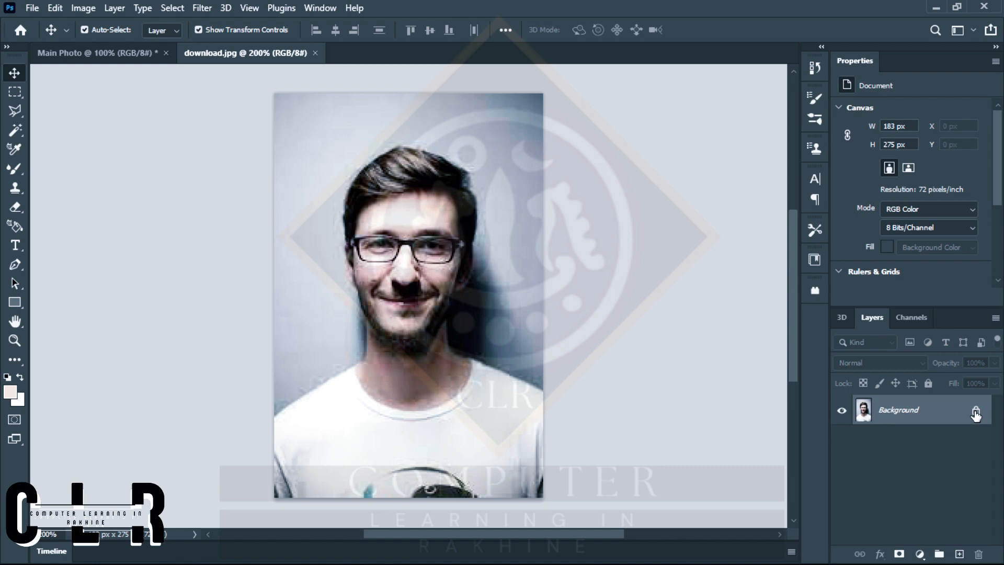
# Convert the portrait's locked Background into a regular, editable layer.
pyautogui.moveTo(976, 414); pyautogui.dragTo(978, 554)
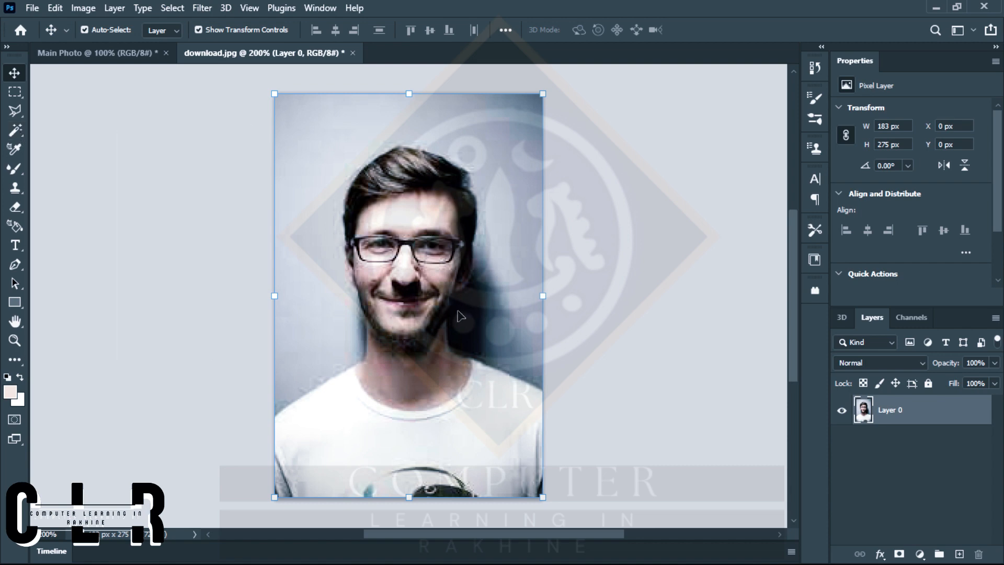
pyautogui.moveTo(460, 316); pyautogui.dragTo(484, 317)
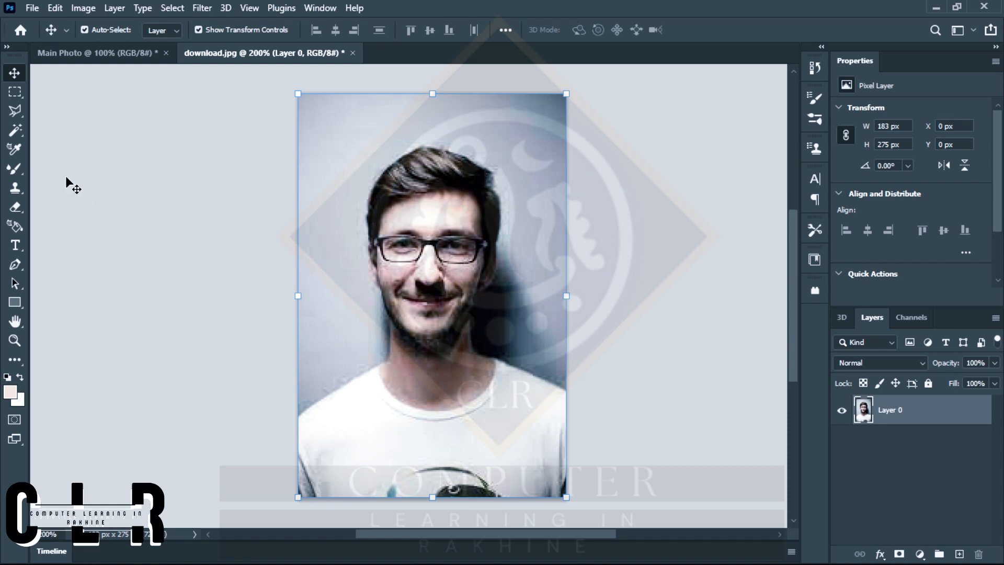
pyautogui.click(15, 133)
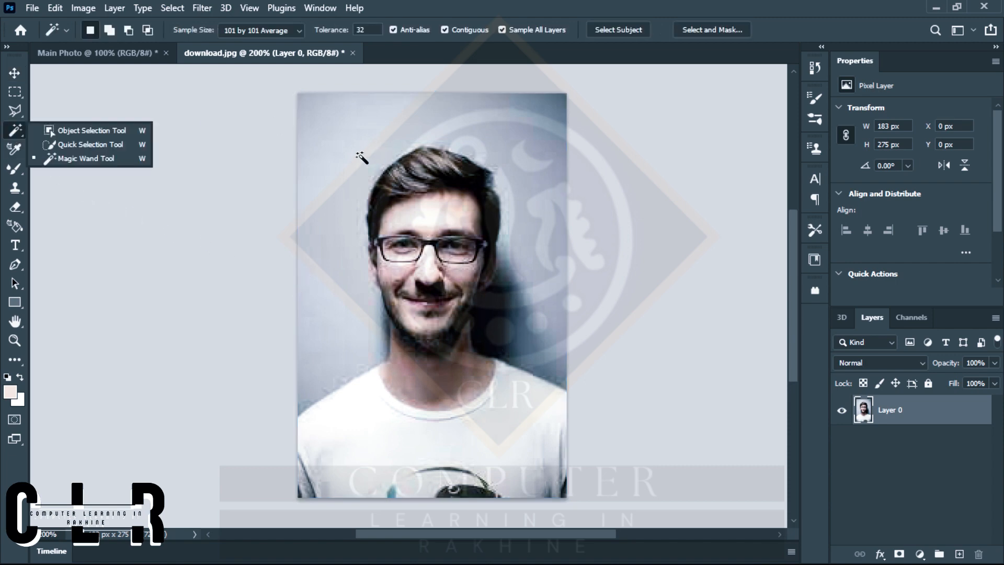
pyautogui.click(362, 159)
pyautogui.click(542, 271)
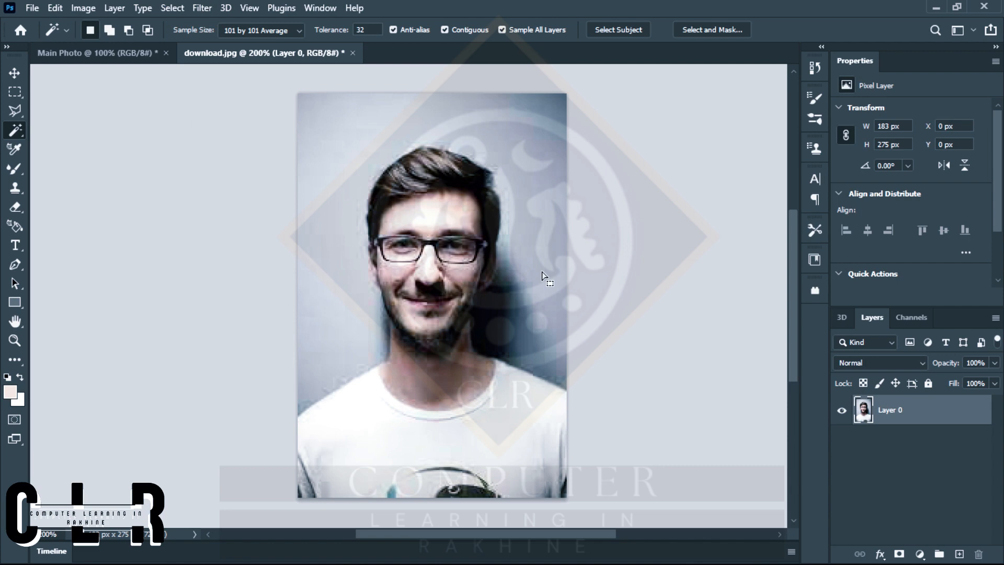
pyautogui.click(523, 238)
pyautogui.click(213, 215)
# Select the gray background with the Polygonal Lasso, tracing the man's hair, face, neck and shoulders and looping outside the canvas to close the outline.
pyautogui.click(15, 112)
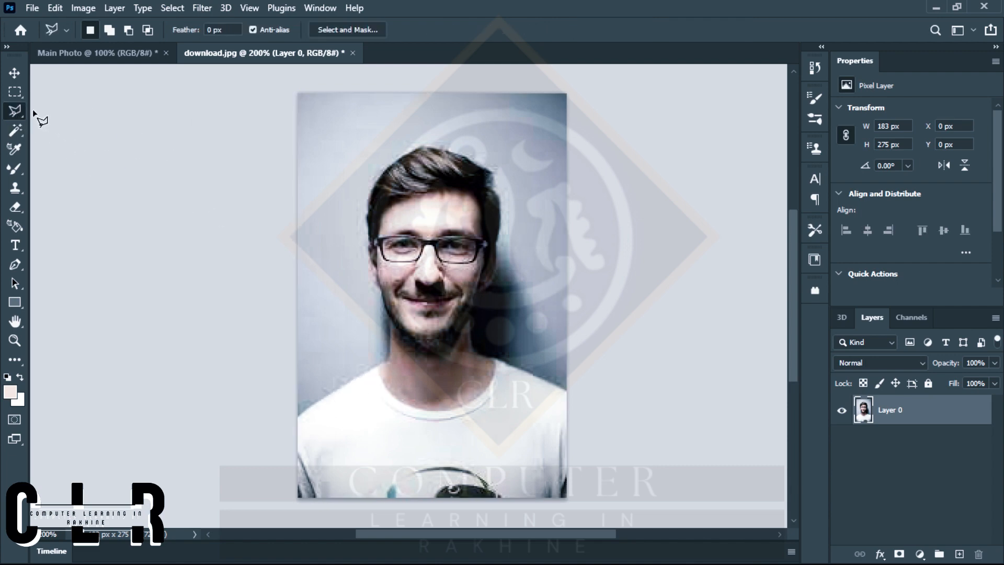
pyautogui.scroll(4, 403, 214)
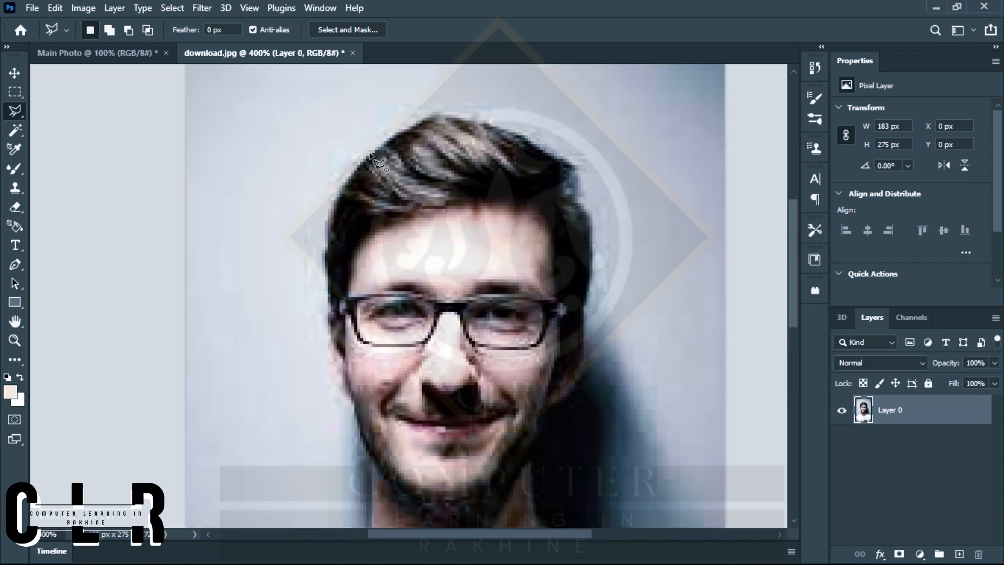
pyautogui.click(370, 152)
pyautogui.click(436, 112)
pyautogui.click(491, 123)
pyautogui.click(520, 135)
pyautogui.click(576, 157)
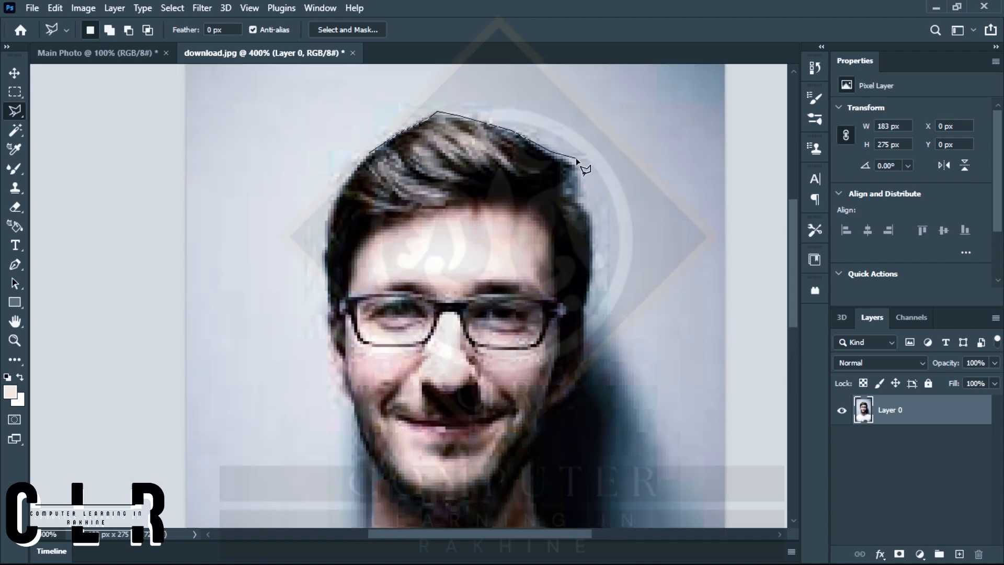
pyautogui.click(581, 200)
pyautogui.click(592, 216)
pyautogui.click(593, 284)
pyautogui.click(584, 306)
pyautogui.click(587, 366)
pyautogui.click(567, 405)
pyautogui.click(548, 409)
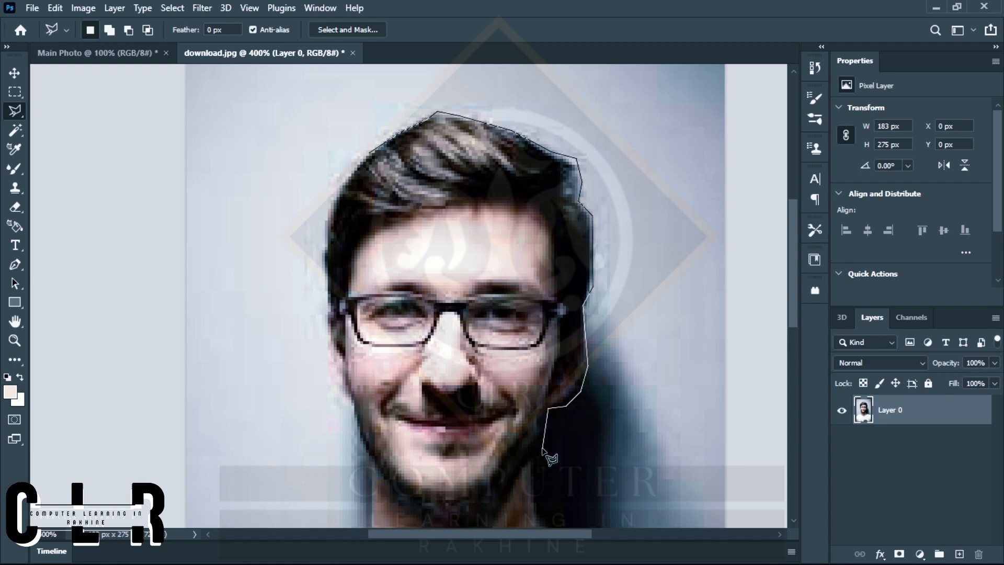
pyautogui.click(542, 449)
pyautogui.scroll(-3, 539, 491)
pyautogui.click(536, 319)
pyautogui.click(538, 377)
pyautogui.click(561, 395)
pyautogui.click(648, 429)
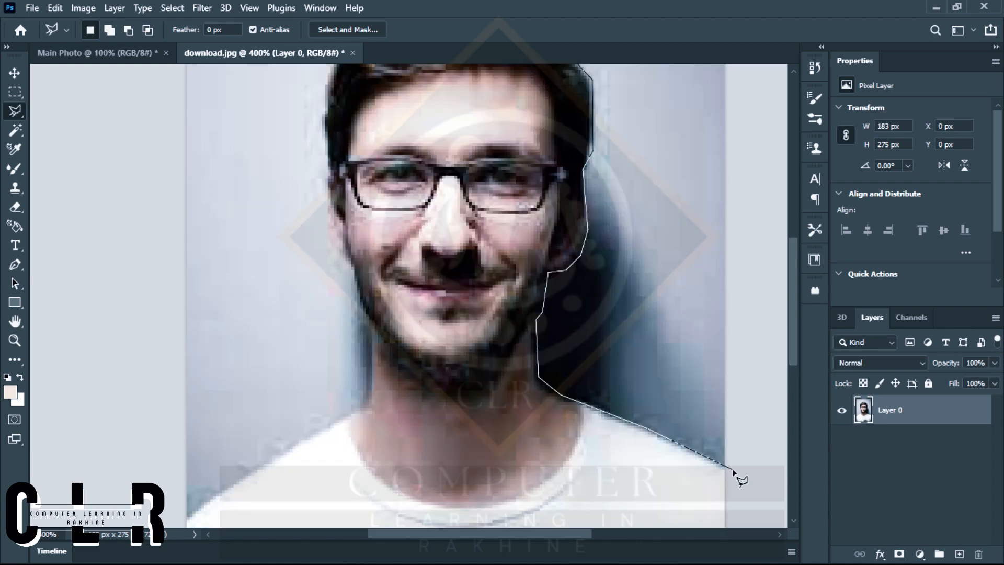
pyautogui.click(734, 471)
pyautogui.scroll(-2, 733, 471)
pyautogui.click(754, 141)
pyautogui.click(484, 90)
pyautogui.click(400, 238)
pyautogui.click(427, 520)
pyautogui.scroll(2, 426, 520)
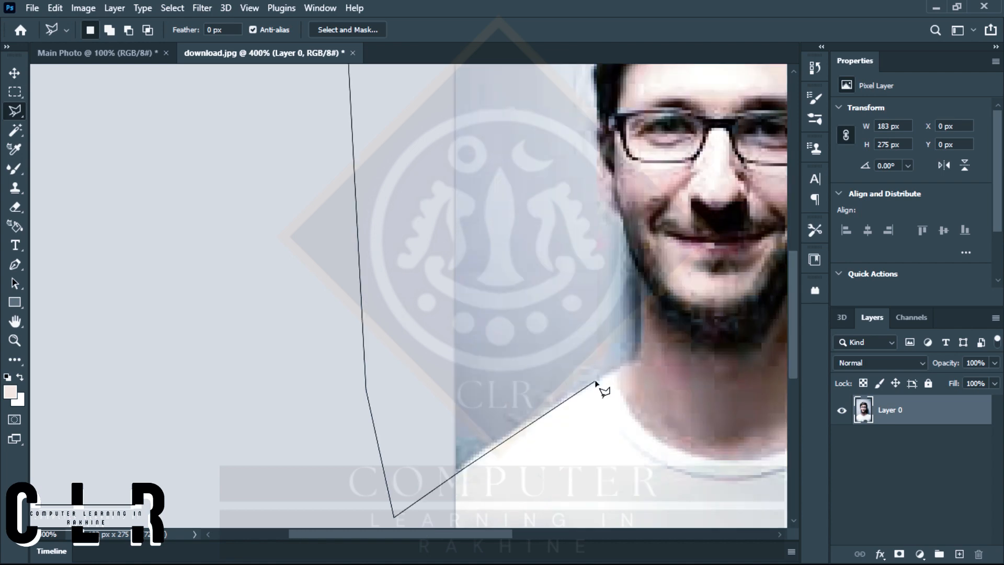
pyautogui.click(637, 285)
pyautogui.click(622, 223)
pyautogui.click(605, 214)
pyautogui.click(595, 192)
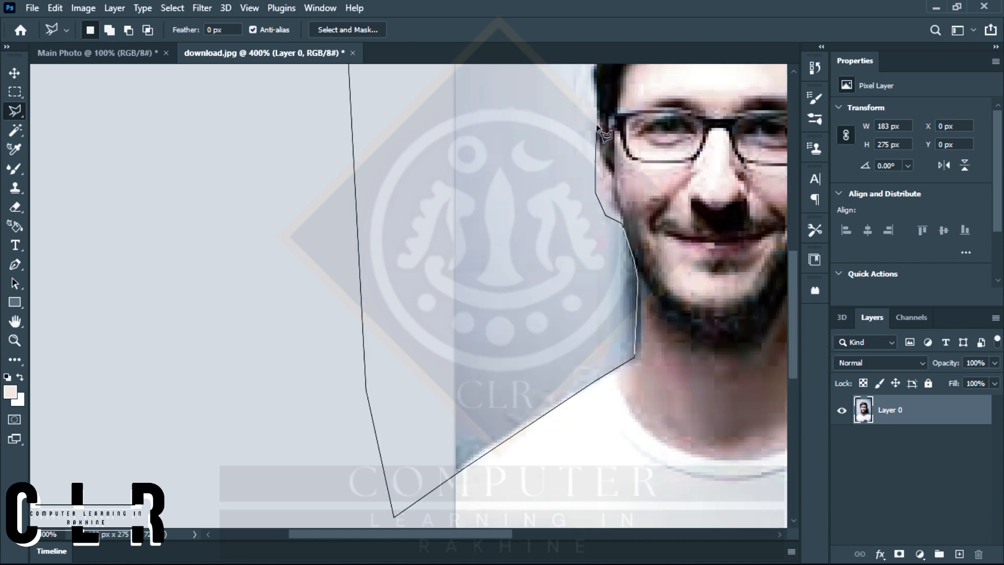
pyautogui.scroll(4, 595, 71)
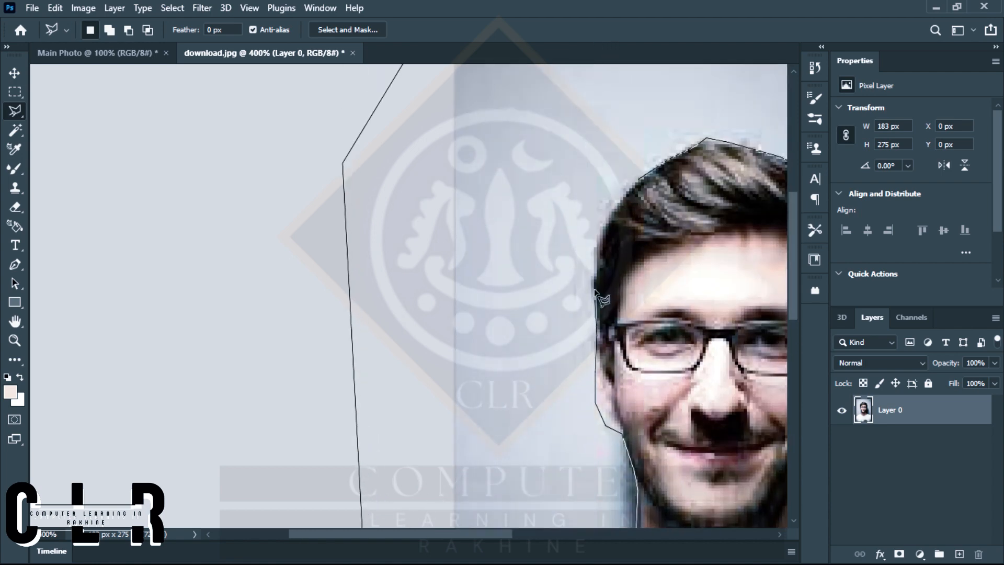
pyautogui.click(594, 243)
pyautogui.click(617, 202)
pyautogui.doubleClick(639, 179)
pyautogui.hotkey('ctrl', '-')
pyautogui.hotkey('ctrl', '-')
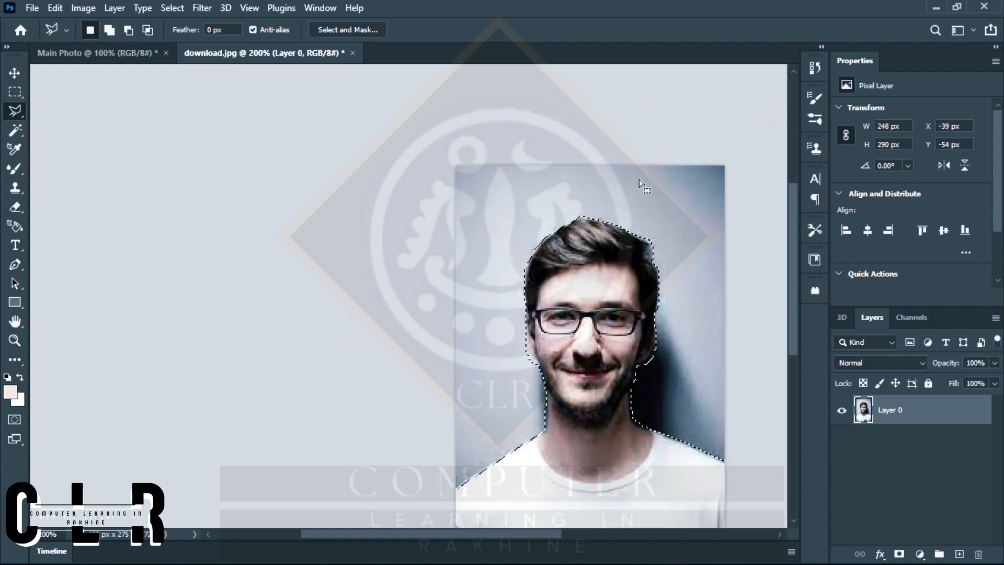
# Delete the selected background from Layer 0 and clear the selection, leaving the Rectangular Marquee tool active.
pyautogui.hscroll(2, 639, 179)
pyautogui.scroll(-2, 638, 178)
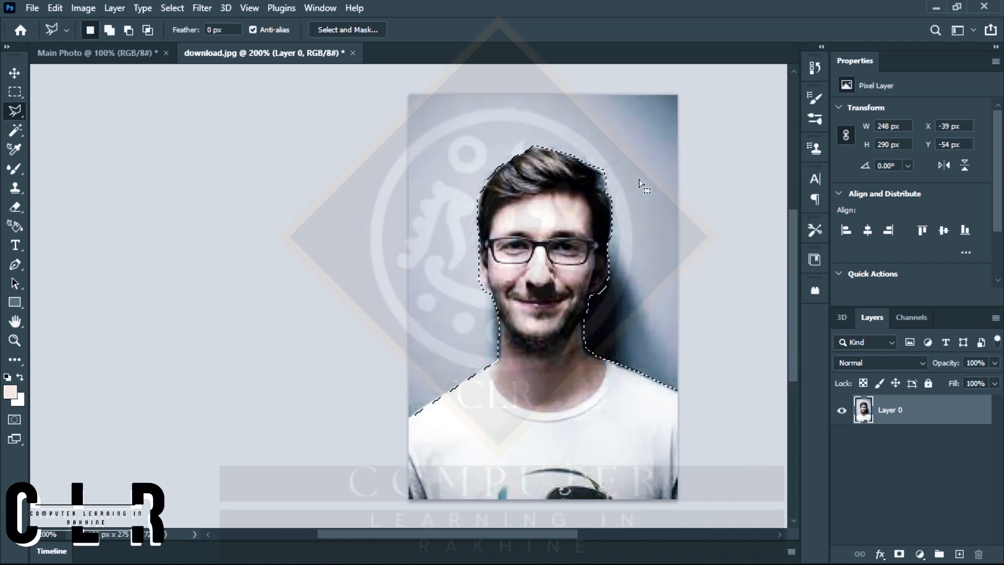
pyautogui.hotkey('ctrl', 'shift', 'i')
pyautogui.press('Delete')
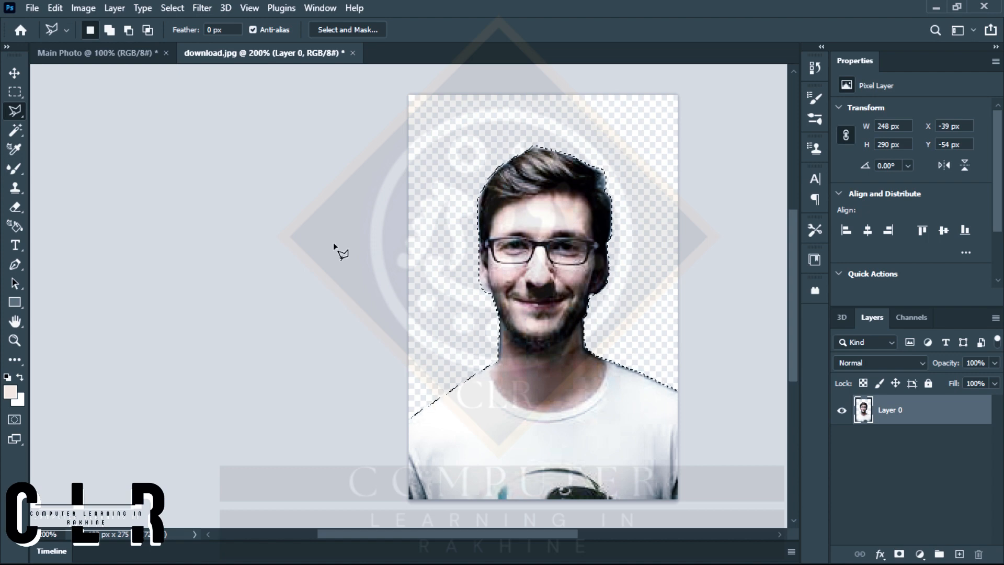
pyautogui.rightClick(17, 95)
pyautogui.click(84, 93)
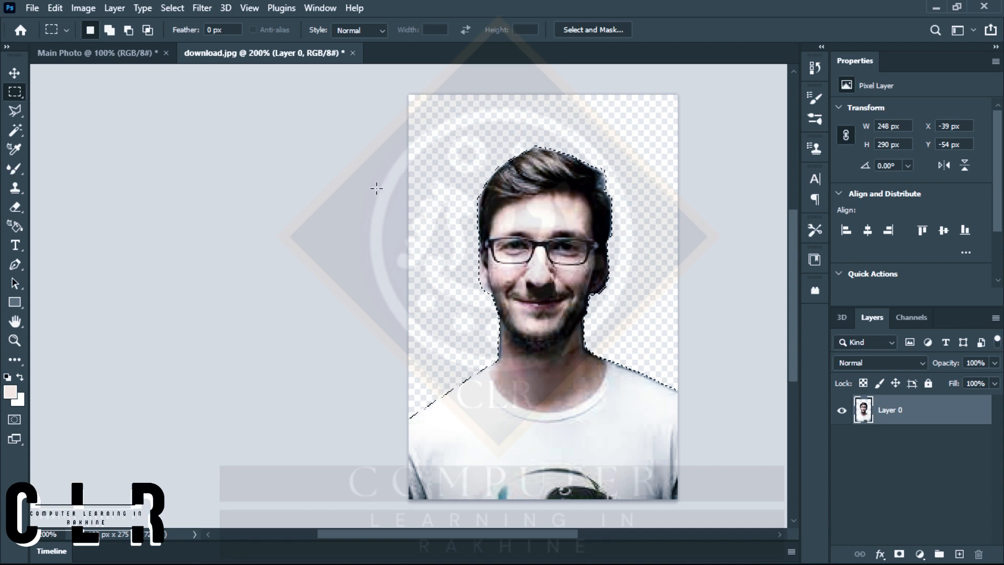
pyautogui.hotkey('ctrl', 'd')
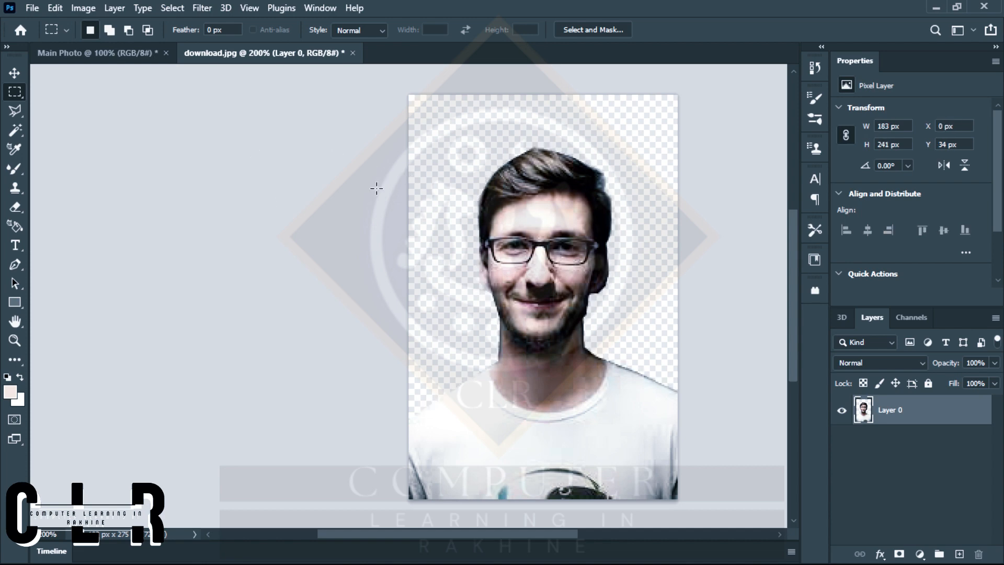
# Copy the cut-out portrait from download.jpg into the Main Photo document and place it over the white canvas.
pyautogui.click(15, 73)
pyautogui.moveTo(541, 250); pyautogui.dragTo(118, 56)
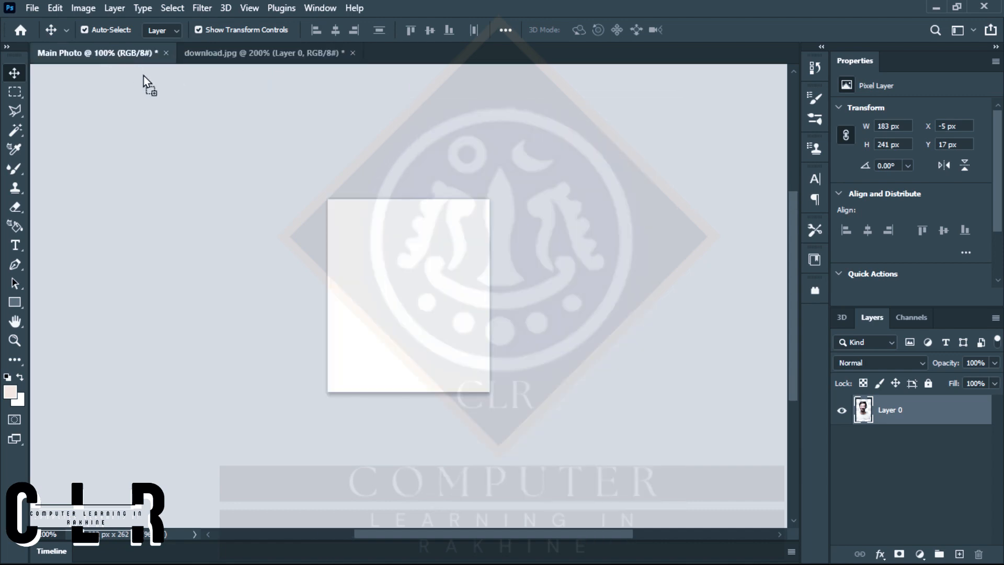
pyautogui.moveTo(378, 256); pyautogui.dragTo(406, 314)
pyautogui.hotkey('ctrl', '+')
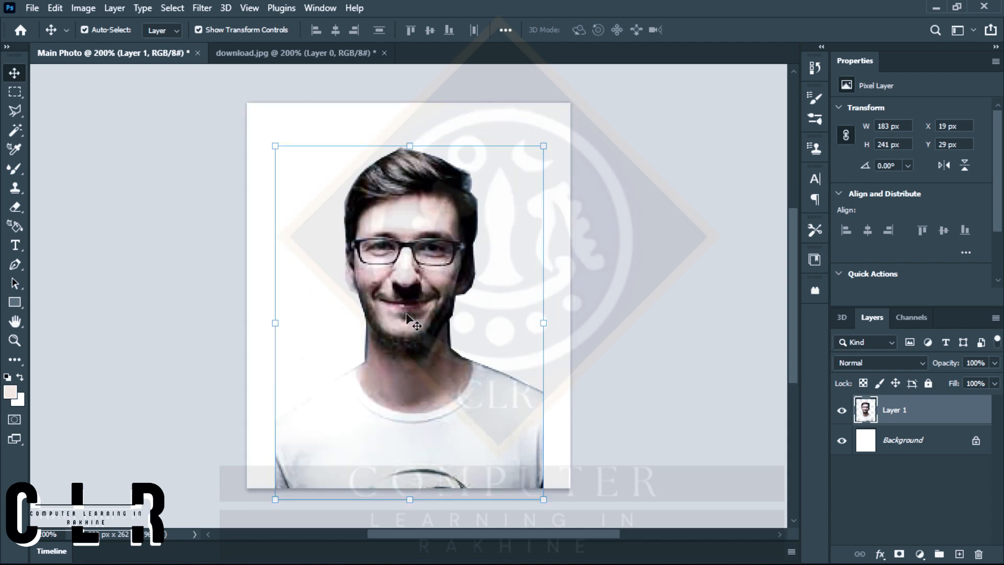
pyautogui.scroll(-3, 407, 317)
pyautogui.scroll(1, 407, 316)
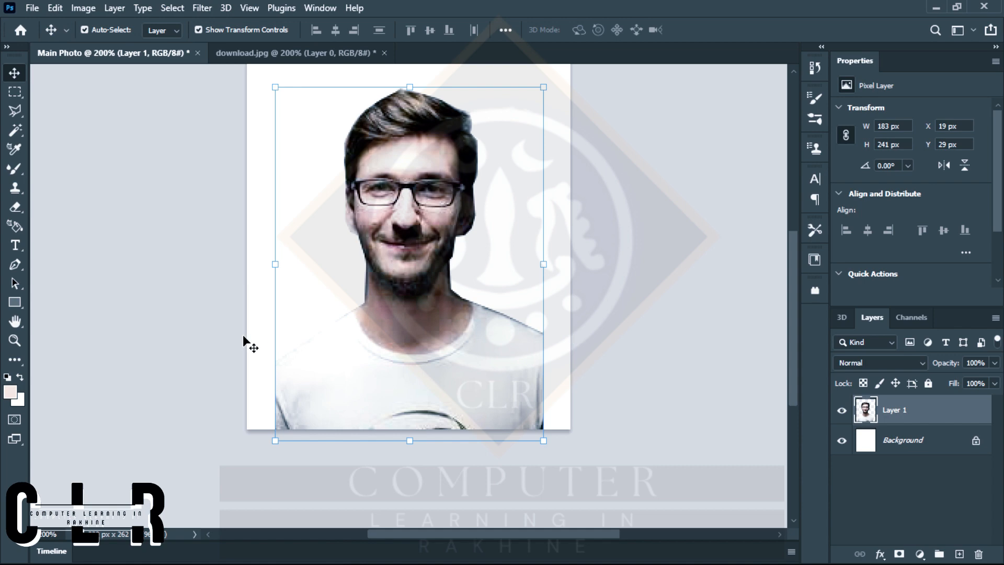
# Scale the portrait up to about 225 × 296 px so it spans the canvas width, leaving a small gap above the hair.
pyautogui.hotkey('ctrl', '-')
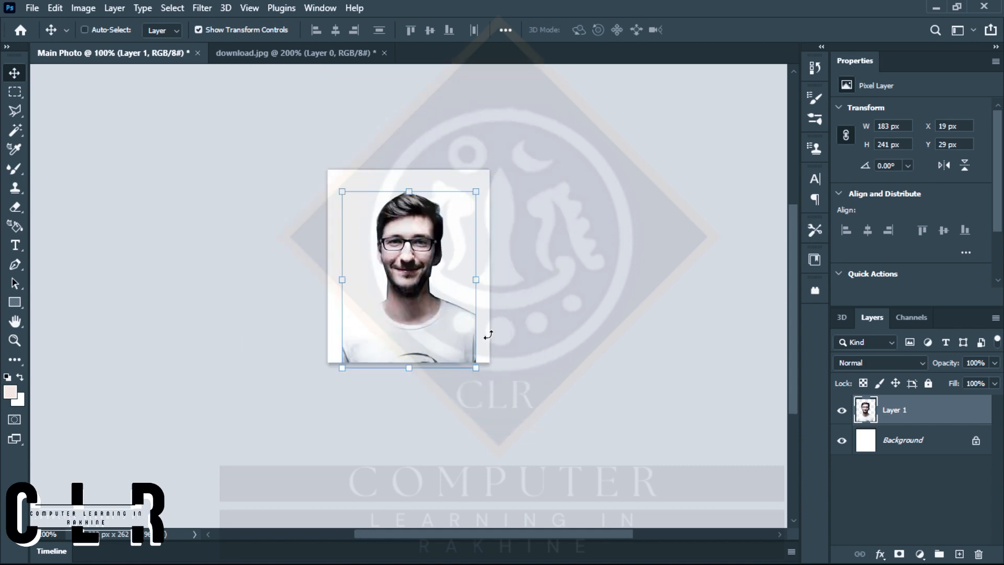
pyautogui.moveTo(485, 372); pyautogui.dragTo(496, 388)
pyautogui.moveTo(339, 395); pyautogui.dragTo(325, 412)
pyautogui.moveTo(370, 322); pyautogui.dragTo(367, 297)
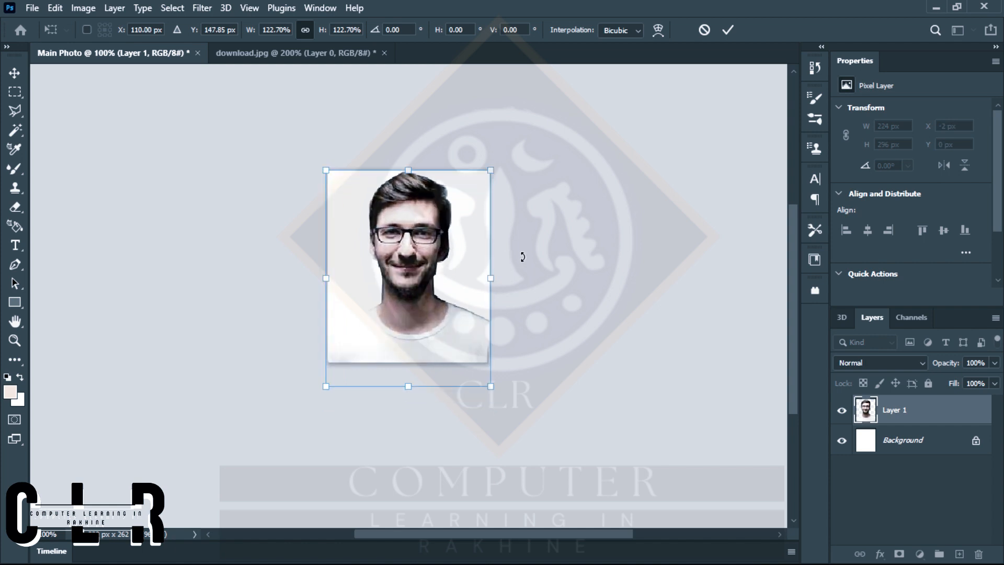
pyautogui.moveTo(432, 297); pyautogui.dragTo(431, 306)
pyautogui.press('Return')
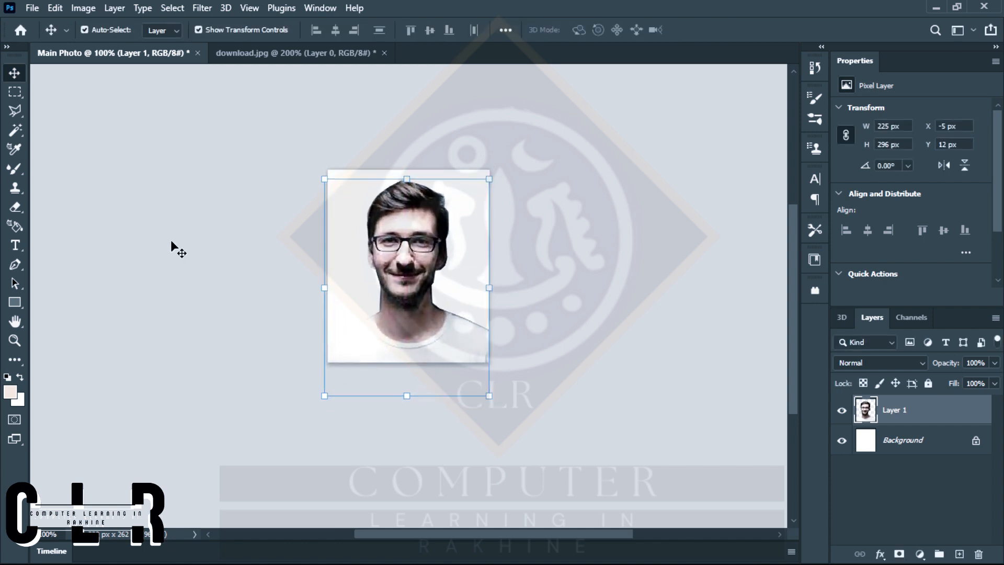
# Crop Main Photo to its existing canvas bounds to trim off the portrait's overhanging parts.
pyautogui.click(23, 356)
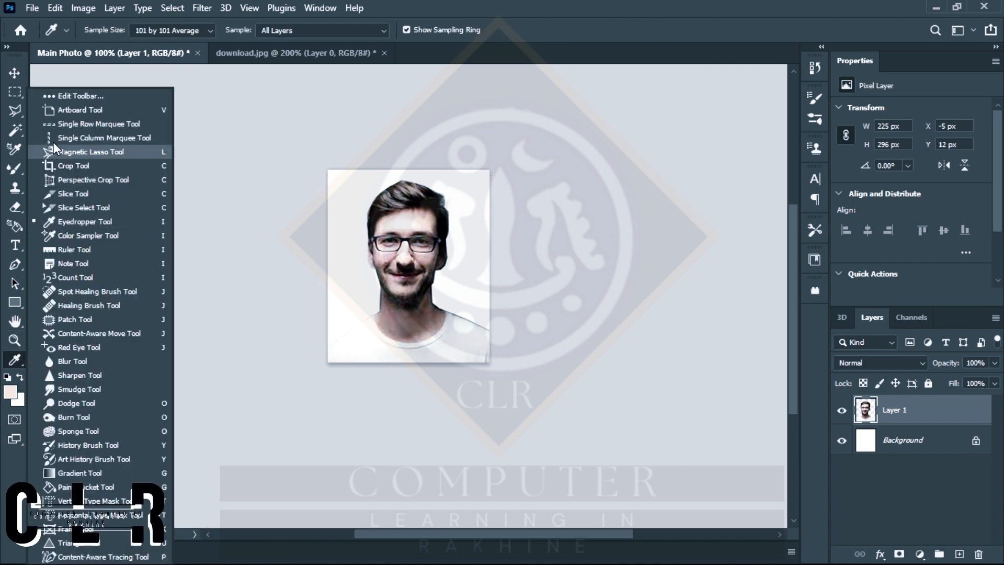
pyautogui.click(93, 167)
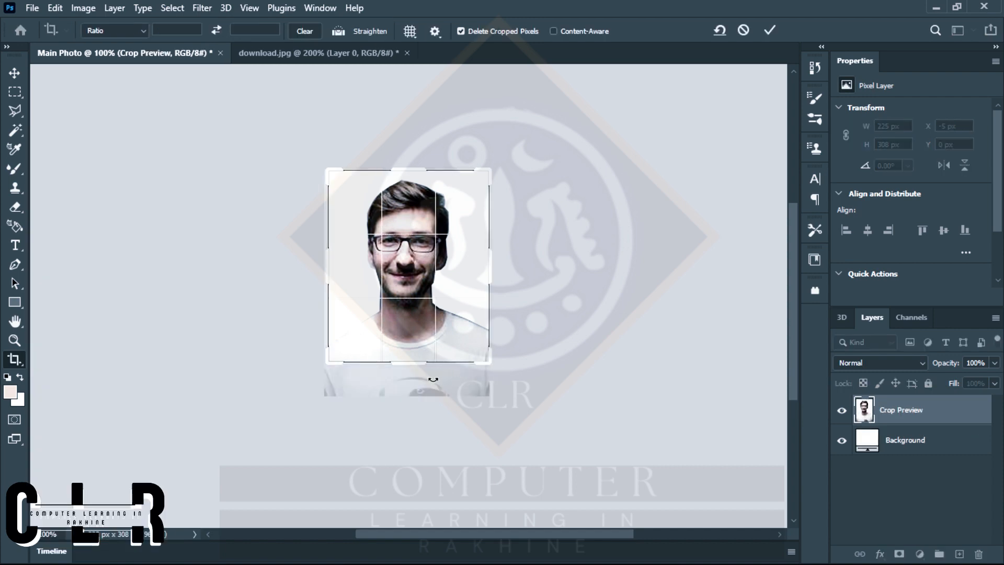
pyautogui.press('Return')
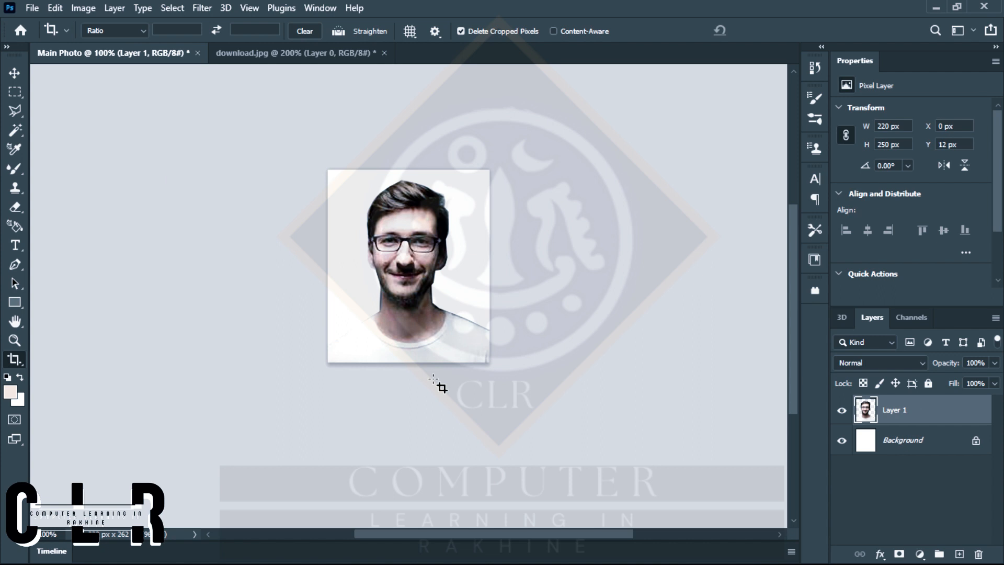
# Select the Background layer and set the foreground color to purple 6137e7.
pyautogui.click(9, 77)
pyautogui.click(912, 439)
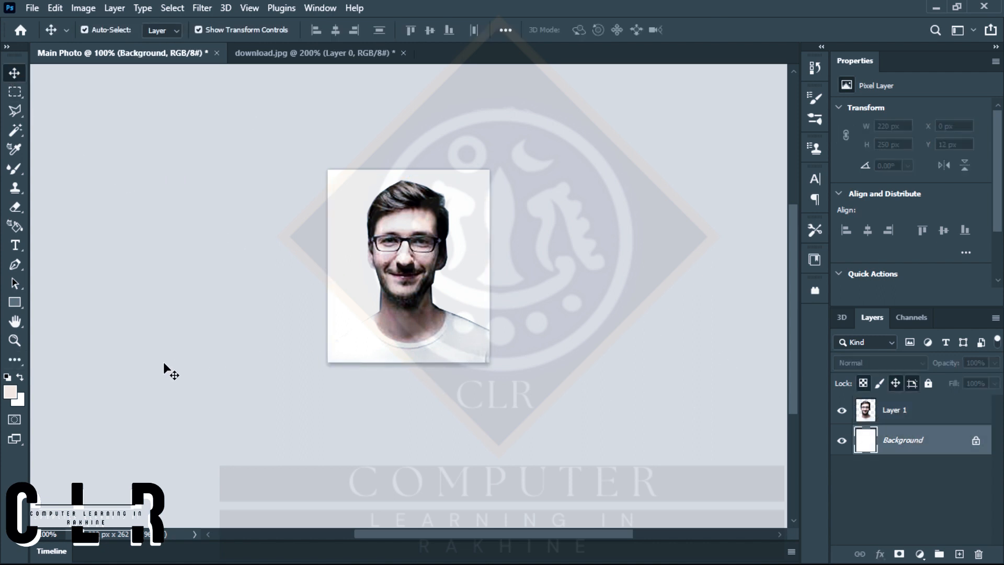
pyautogui.click(10, 391)
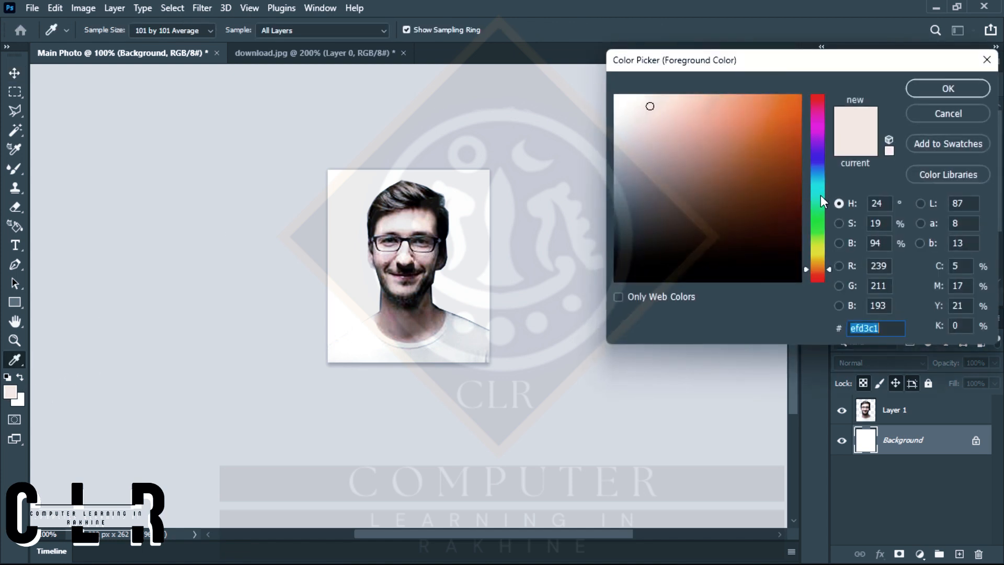
pyautogui.click(813, 149)
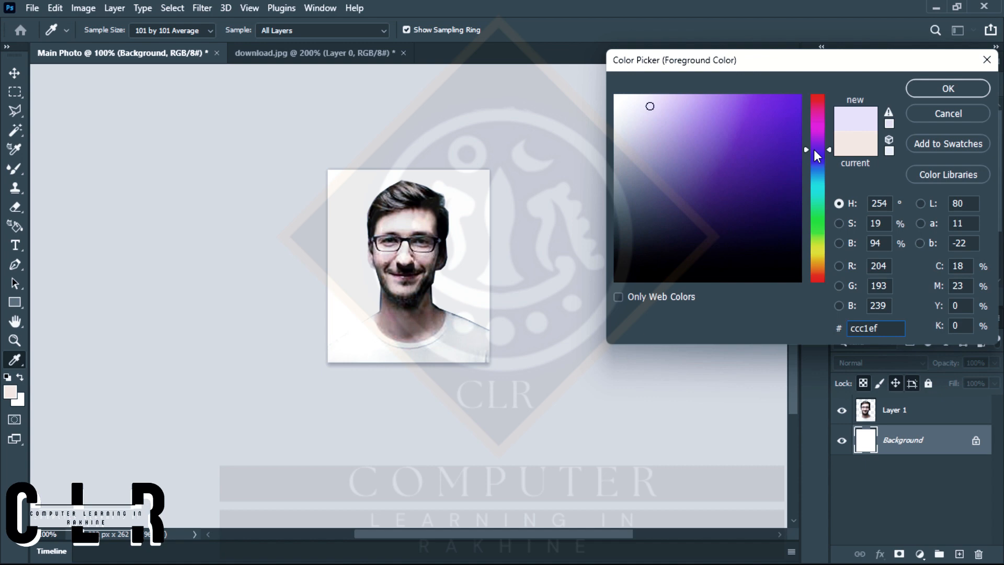
pyautogui.moveTo(766, 123)
pyautogui.mouseDown()
pyautogui.moveTo(792, 107)
pyautogui.moveTo(790, 200)
pyautogui.moveTo(789, 159)
pyautogui.mouseUp()
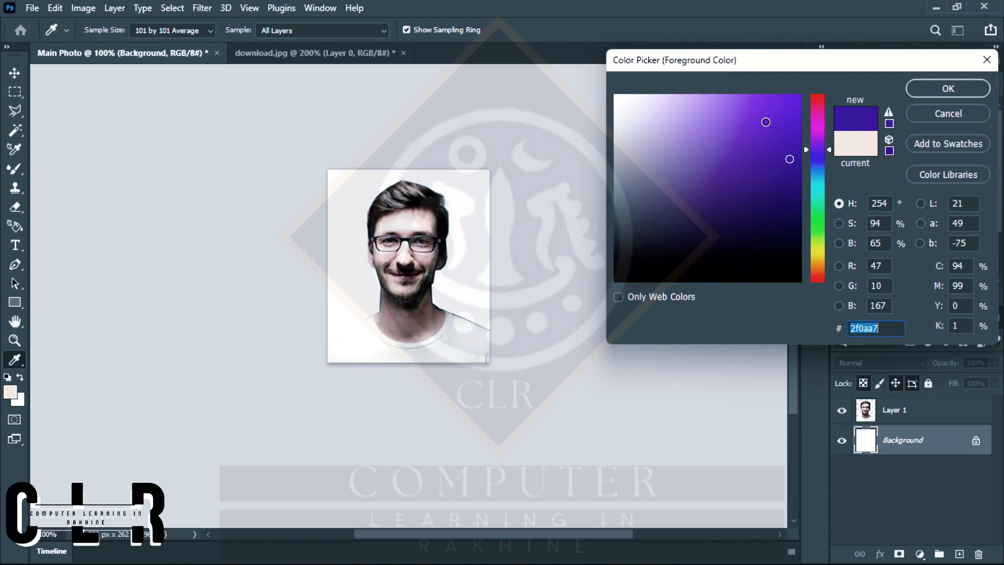
pyautogui.click(765, 122)
pyautogui.click(766, 119)
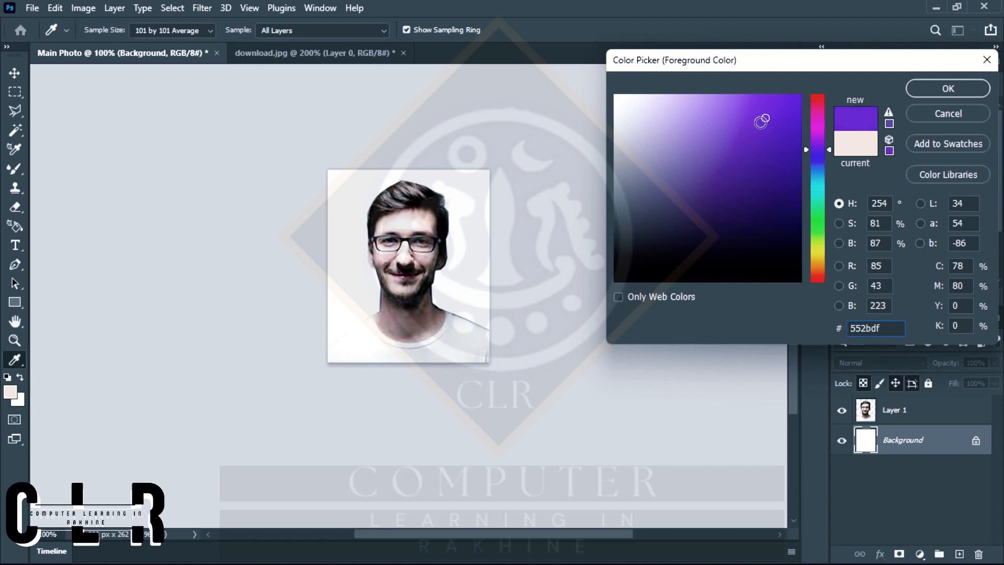
pyautogui.click(759, 122)
pyautogui.click(756, 112)
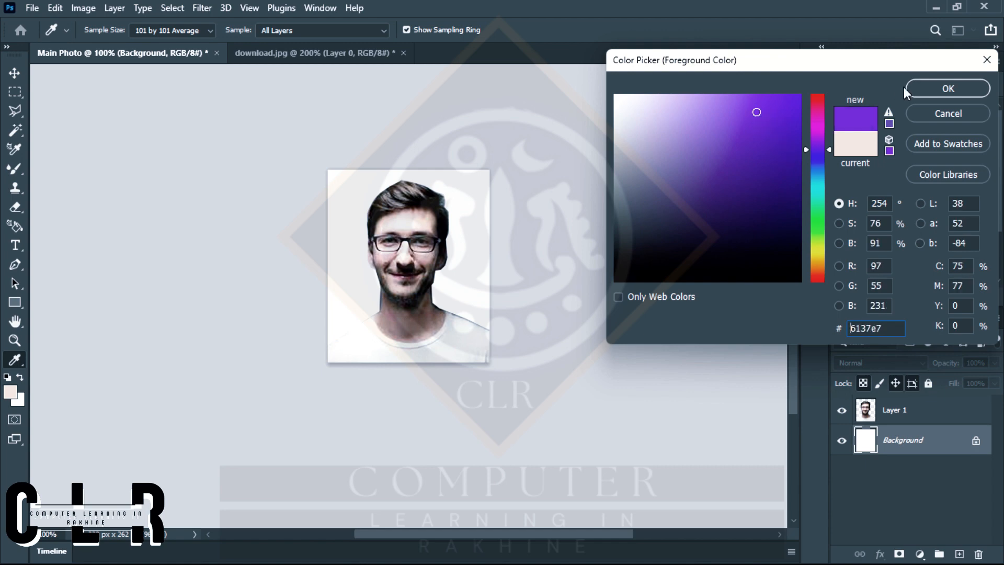
pyautogui.click(947, 88)
pyautogui.press('v')
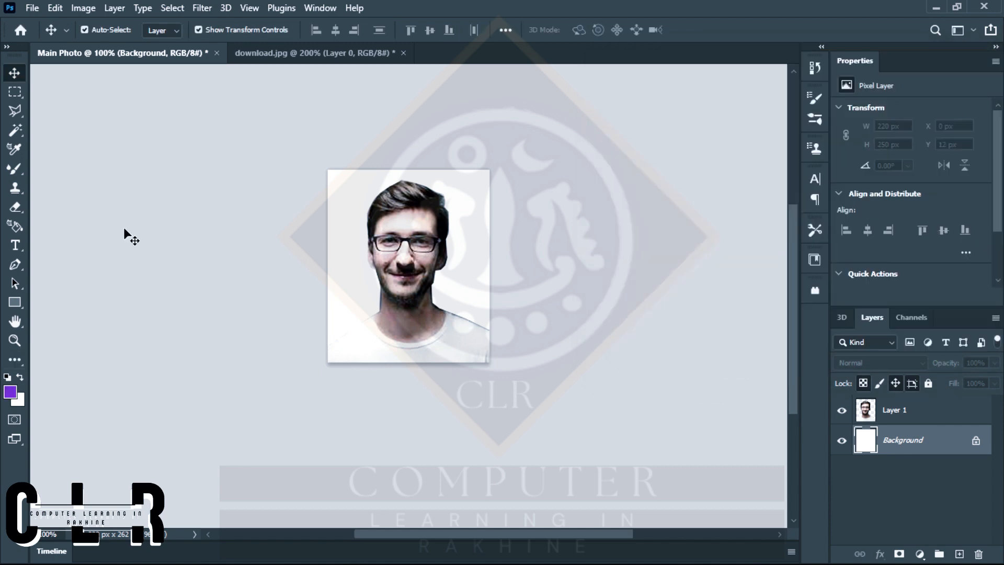
# Fill the Background layer with the purple foreground color using the Paint Bucket tool.
pyautogui.click(14, 301)
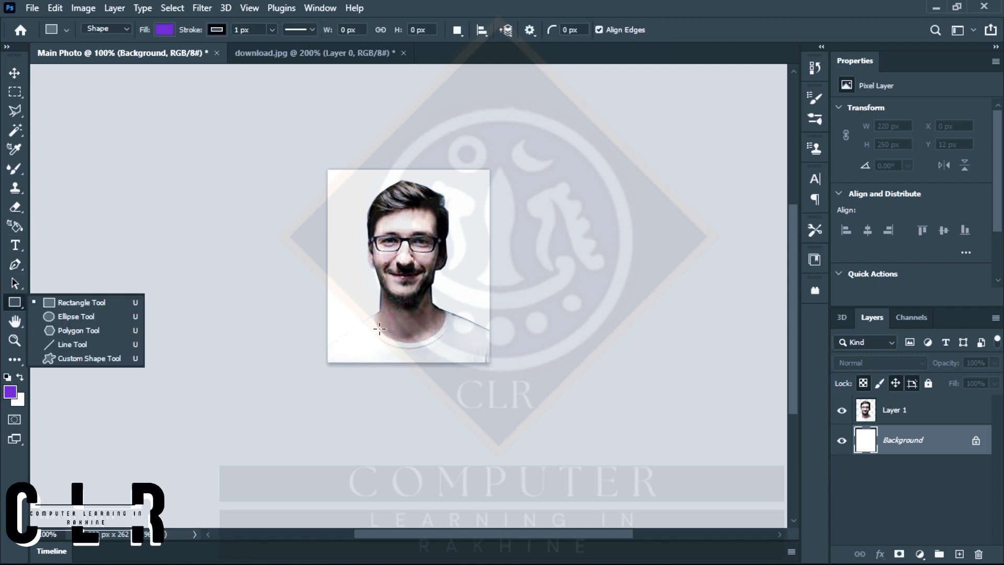
pyautogui.click(14, 359)
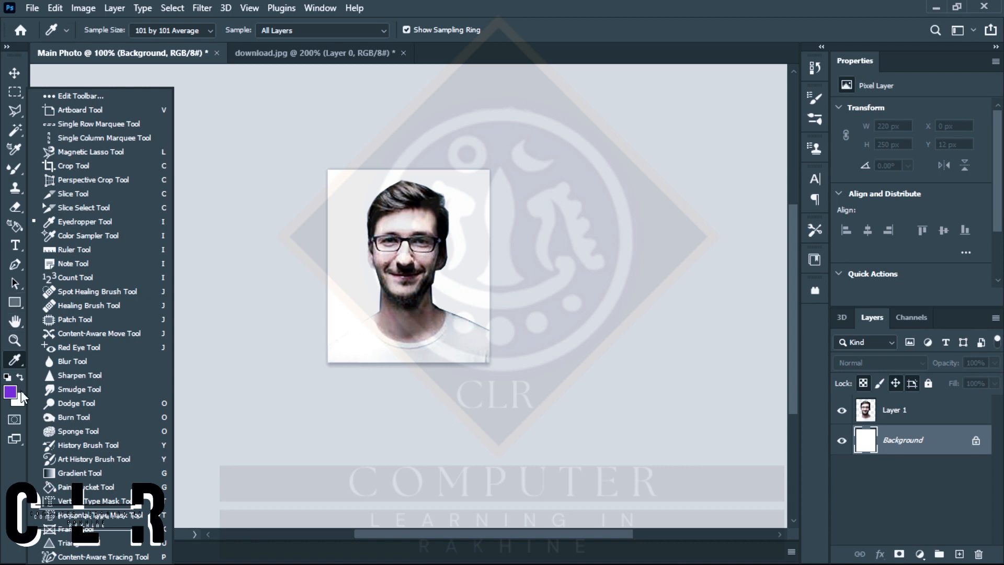
pyautogui.click(9, 361)
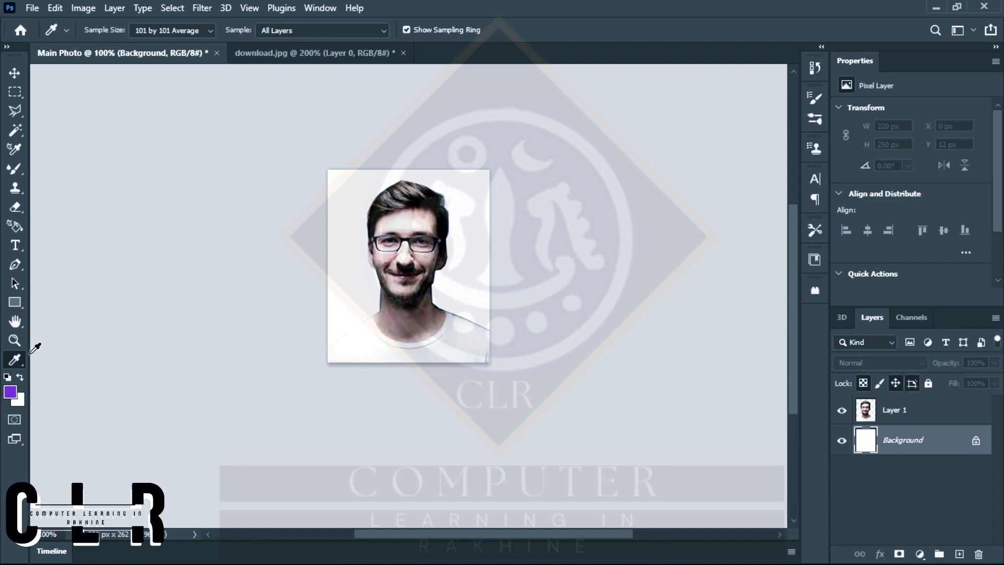
pyautogui.click(11, 364)
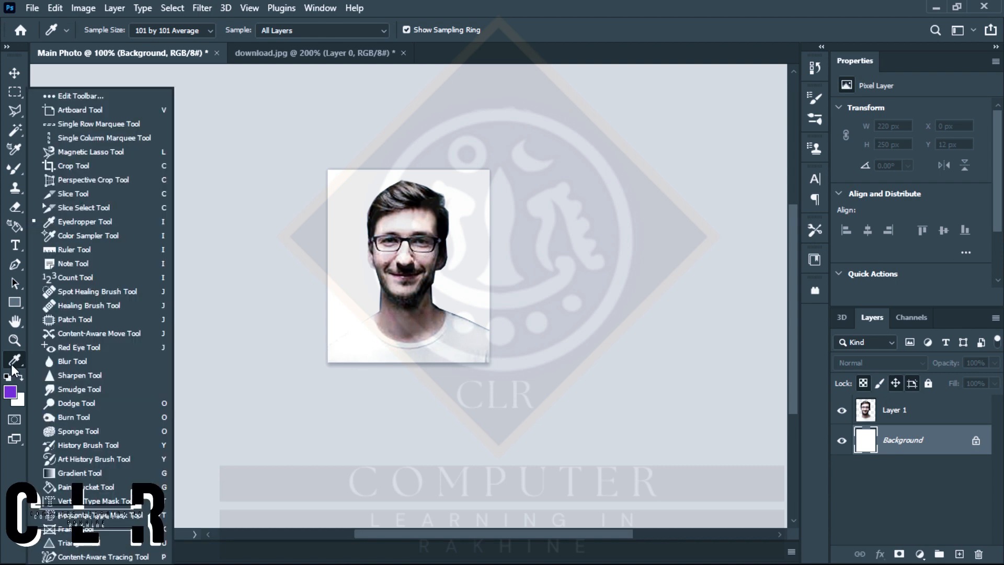
pyautogui.click(83, 488)
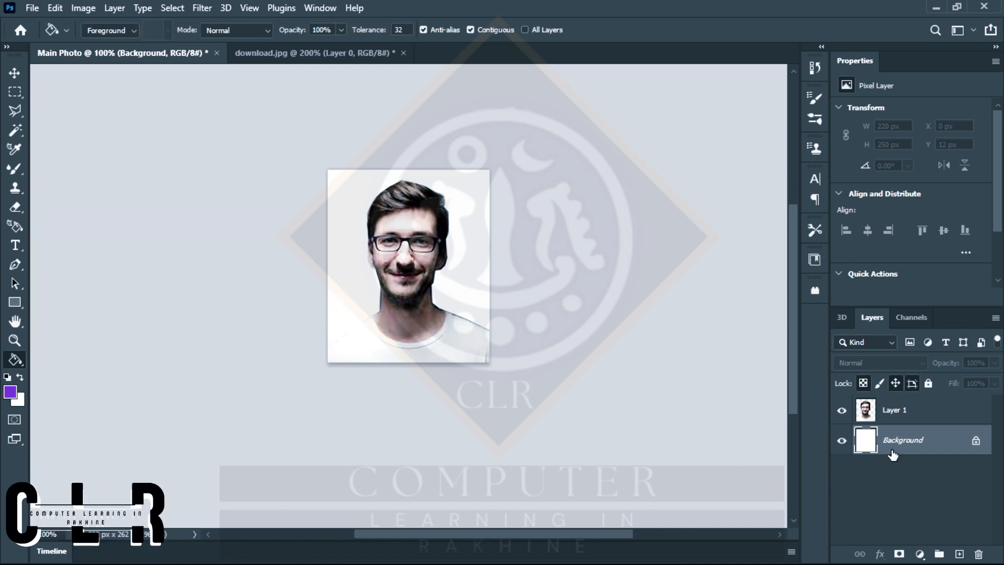
pyautogui.click(453, 254)
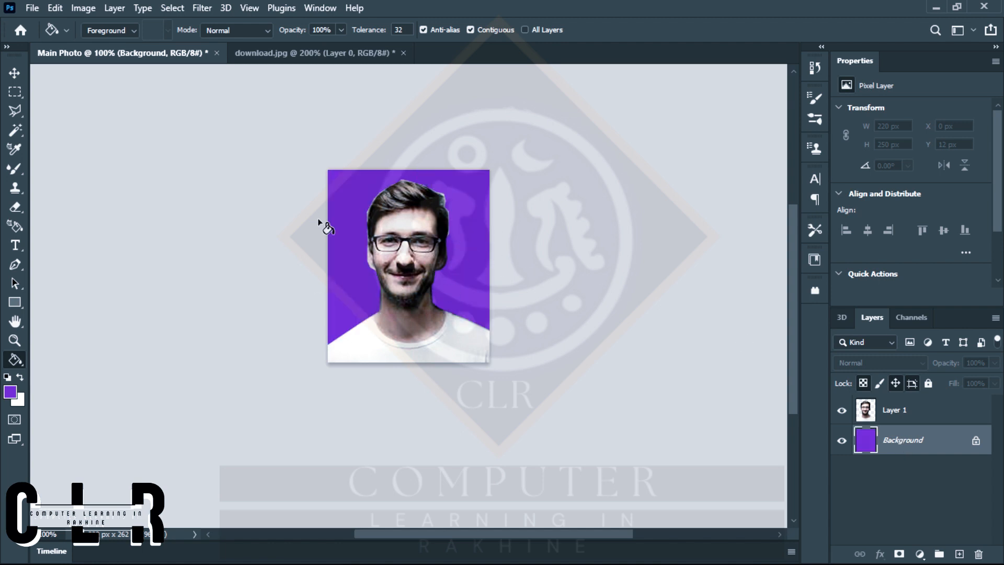
# Erase the leftover fringe beside the hair on Layer 1 using the Eraser with its flow set to 100%.
pyautogui.click(899, 417)
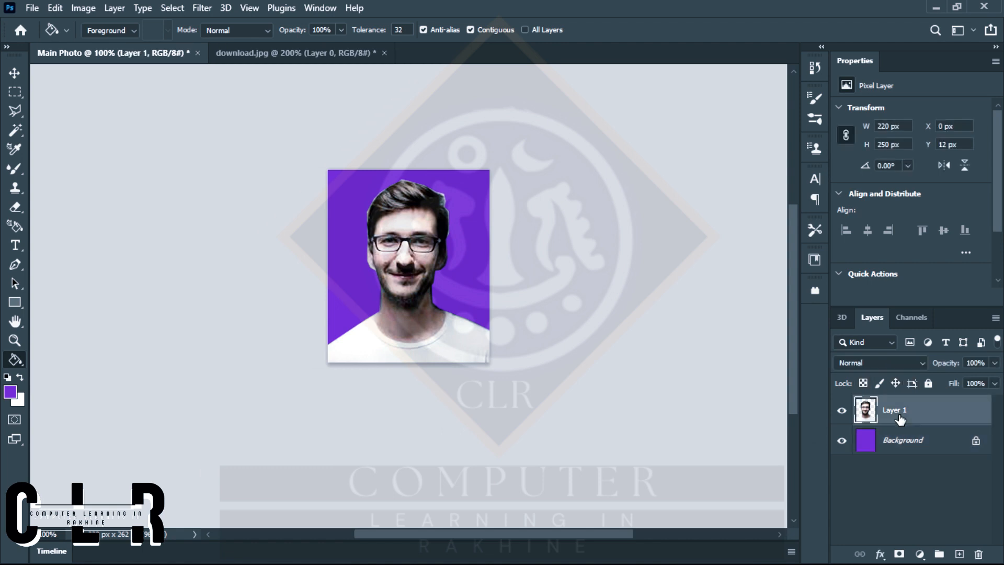
pyautogui.click(15, 207)
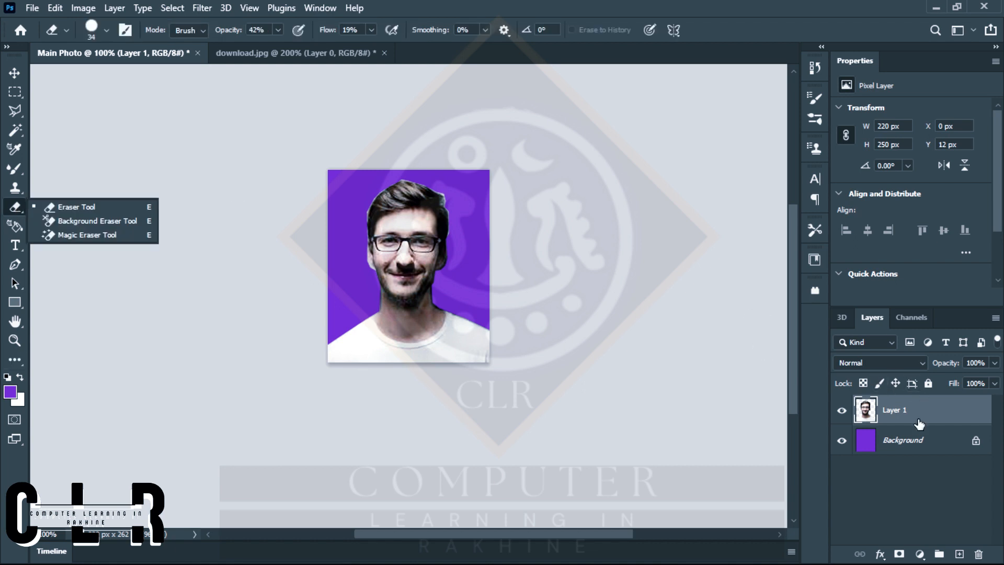
pyautogui.click(896, 414)
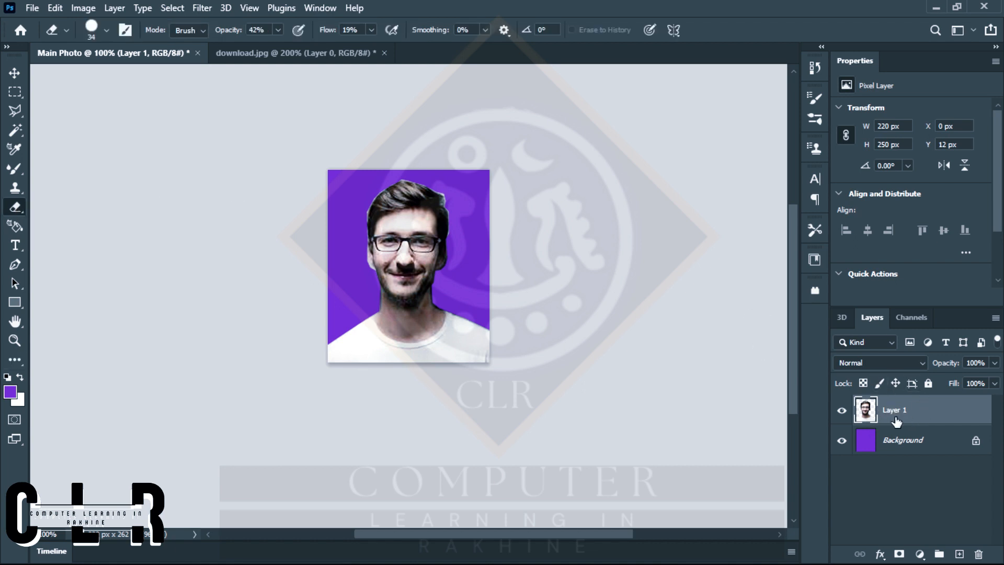
pyautogui.hotkey('ctrl', '+')
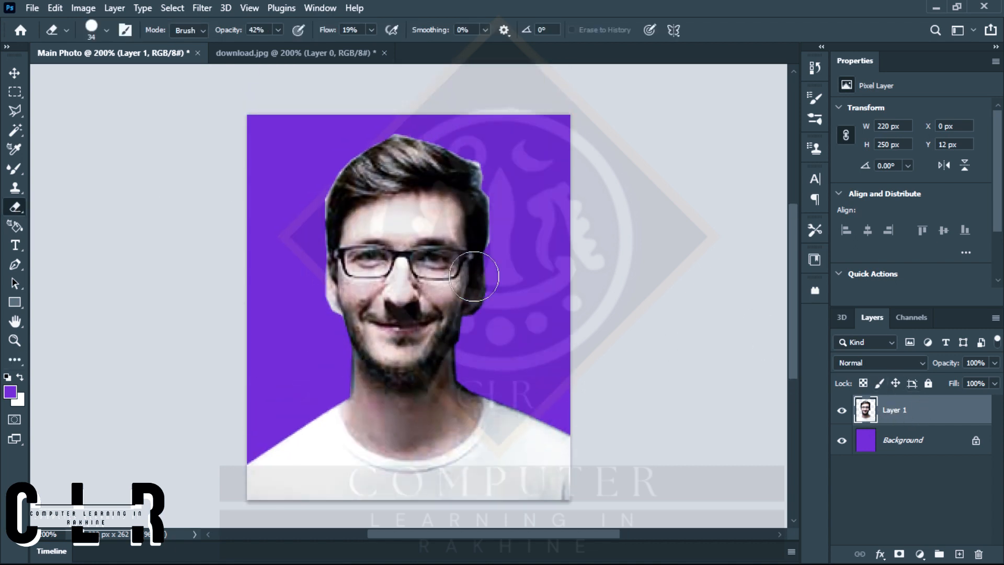
pyautogui.hotkey('ctrl', '+')
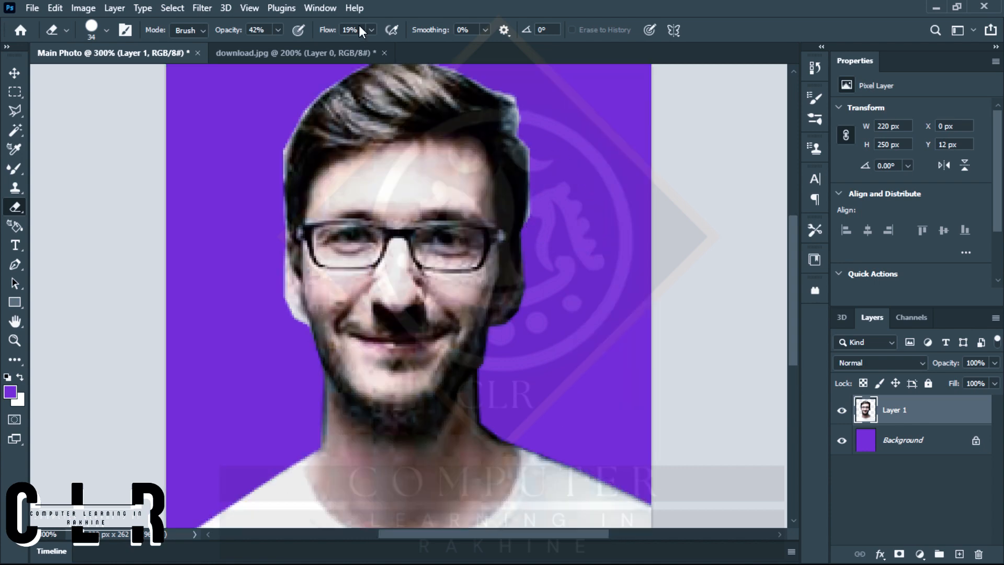
pyautogui.click(371, 30)
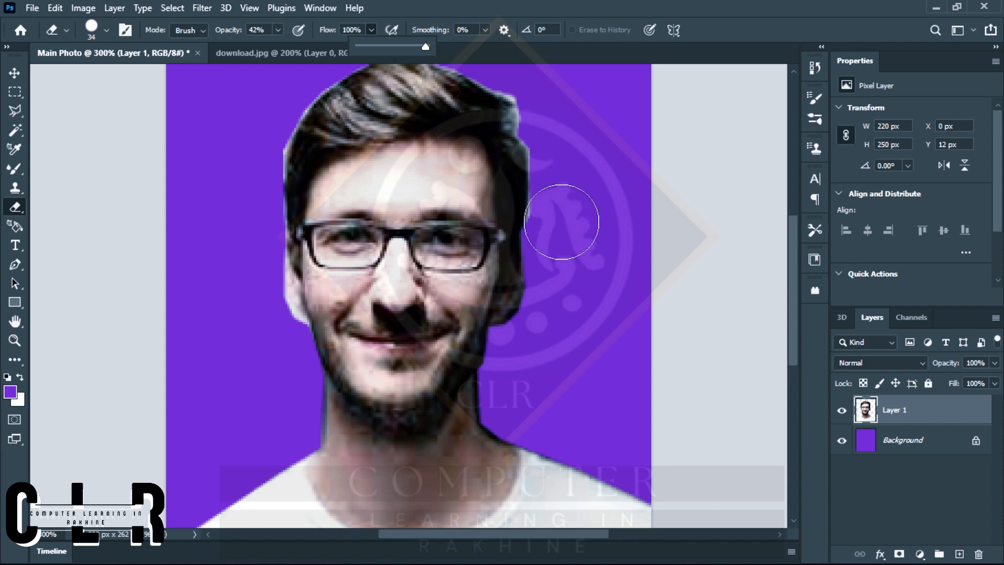
pyautogui.click(563, 222)
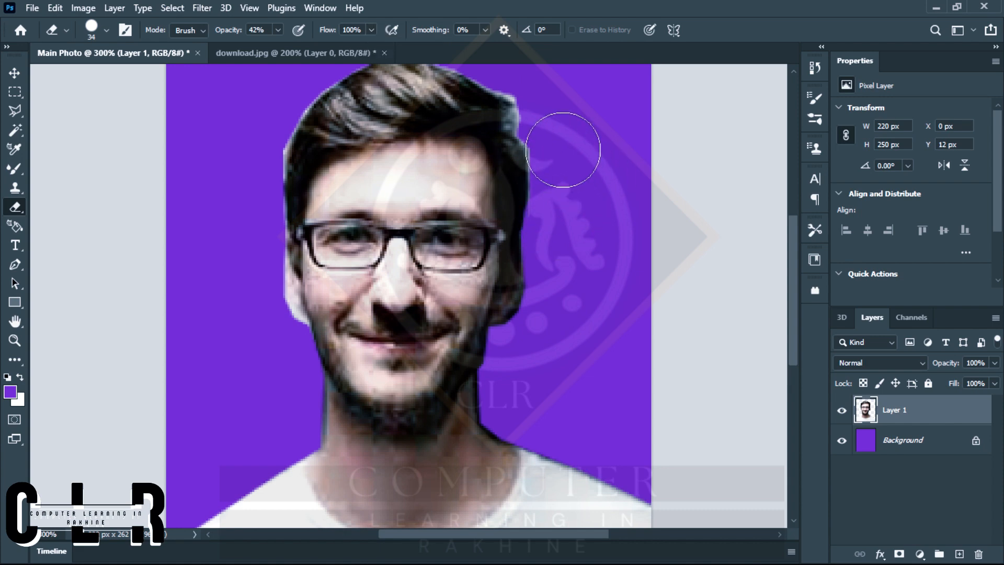
pyautogui.moveTo(546, 113); pyautogui.dragTo(548, 106)
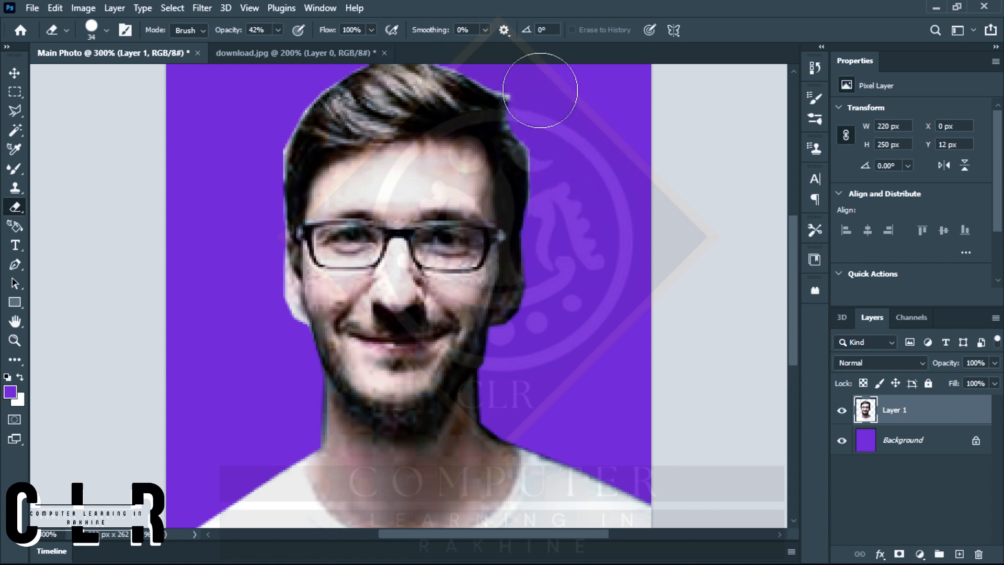
pyautogui.scroll(2, 540, 89)
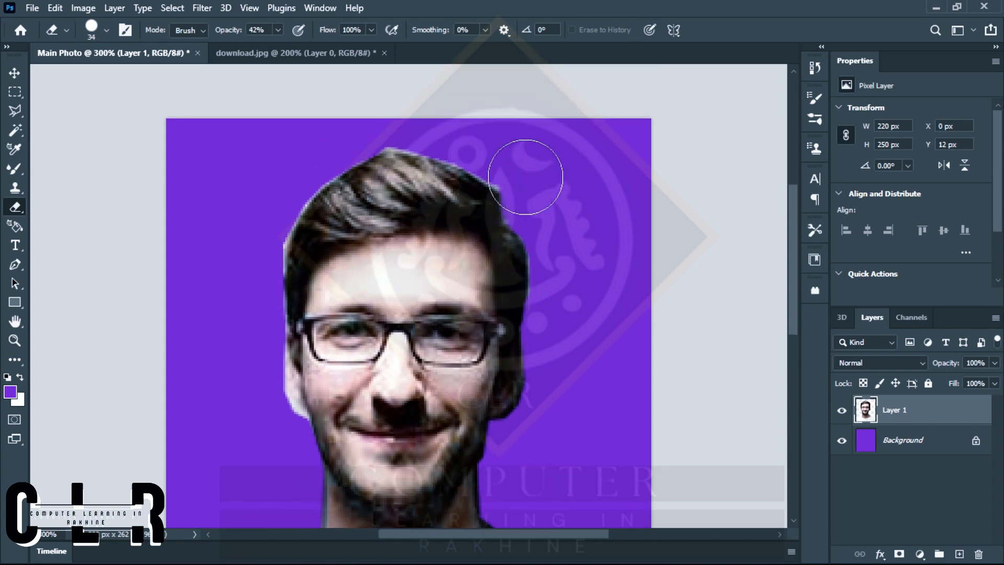
pyautogui.hotkey('ctrl', '1')
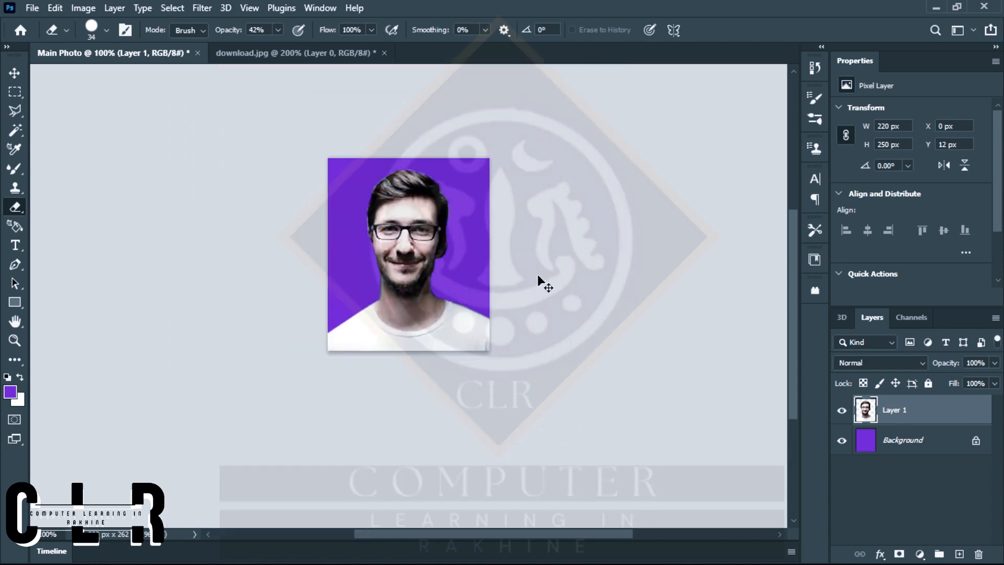
# Soften the cut-out edges around the shoulders, face and hair on Layer 1 using the Blur tool.
pyautogui.click(17, 358)
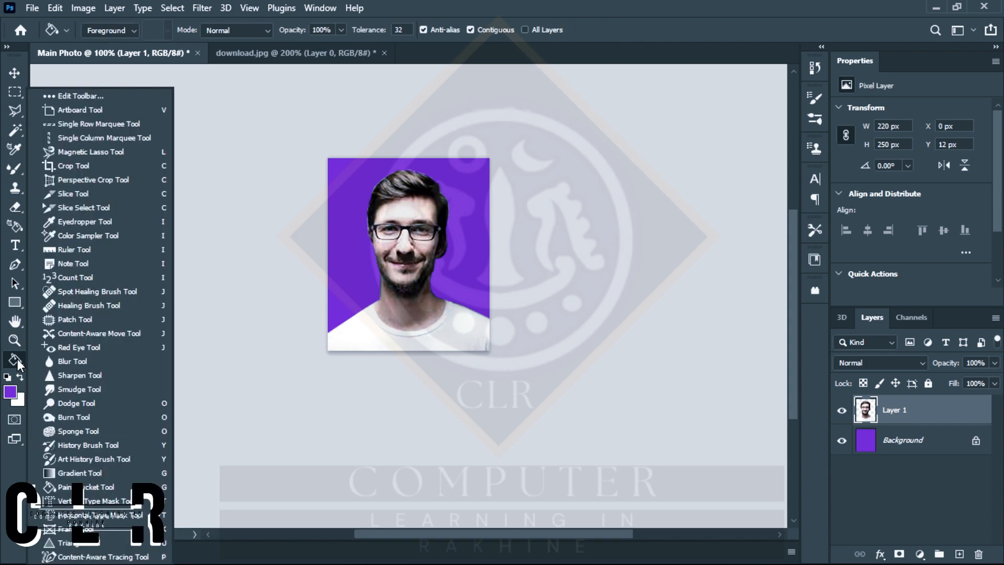
pyautogui.click(70, 362)
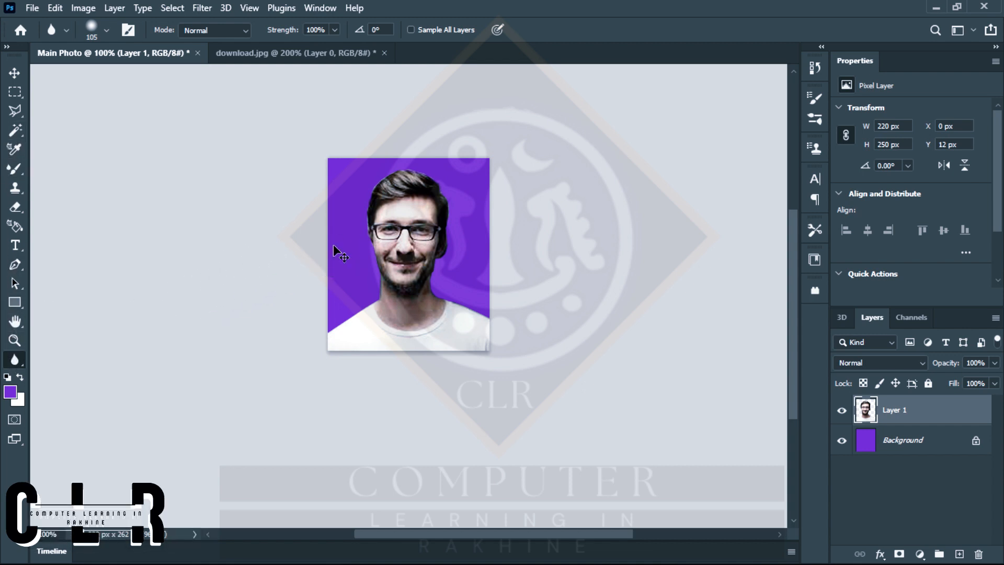
pyautogui.hotkey('ctrl', '+')
pyautogui.hotkey('ctrl', '+')
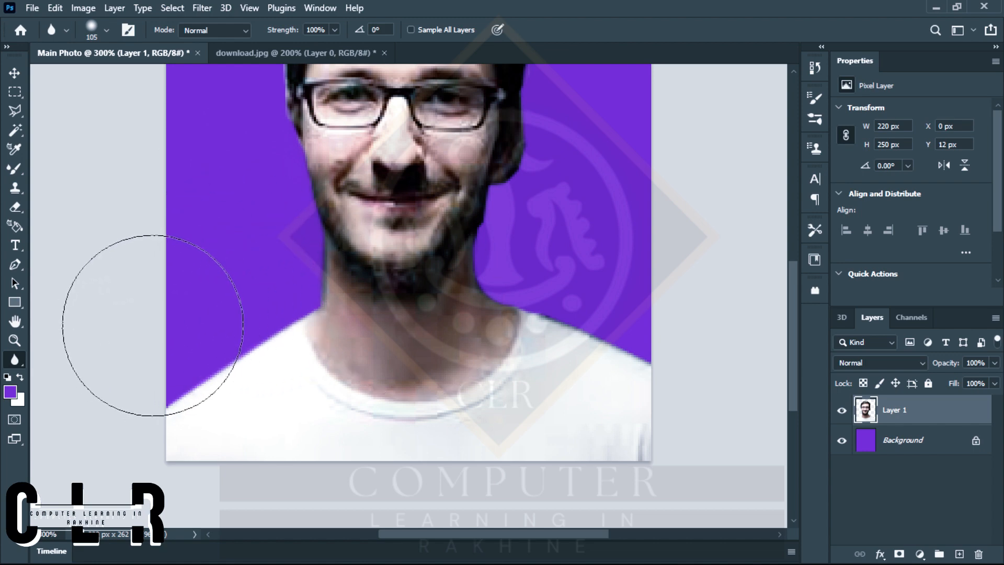
pyautogui.scroll(3, 375, 292)
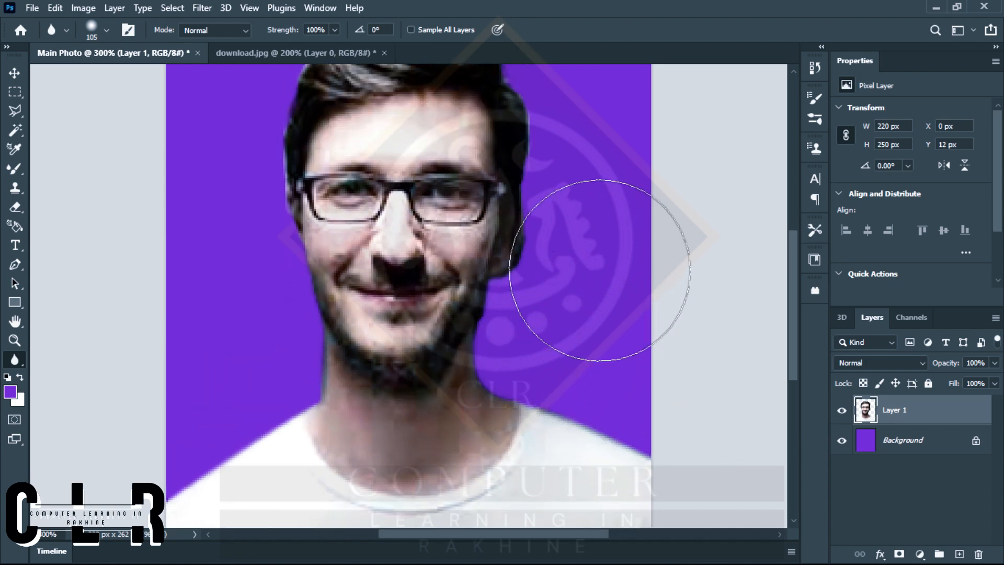
pyautogui.scroll(2, 611, 198)
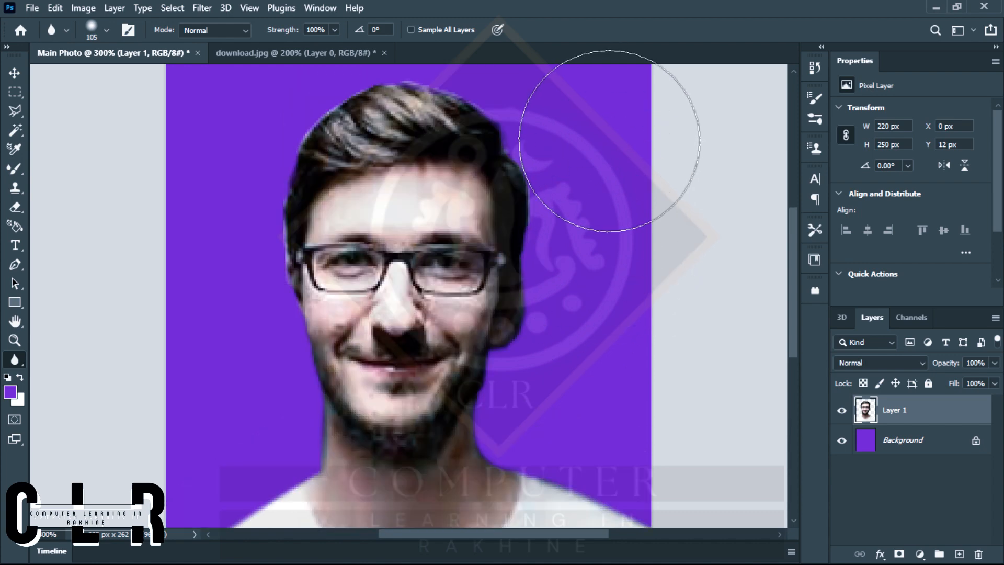
pyautogui.scroll(2, 616, 230)
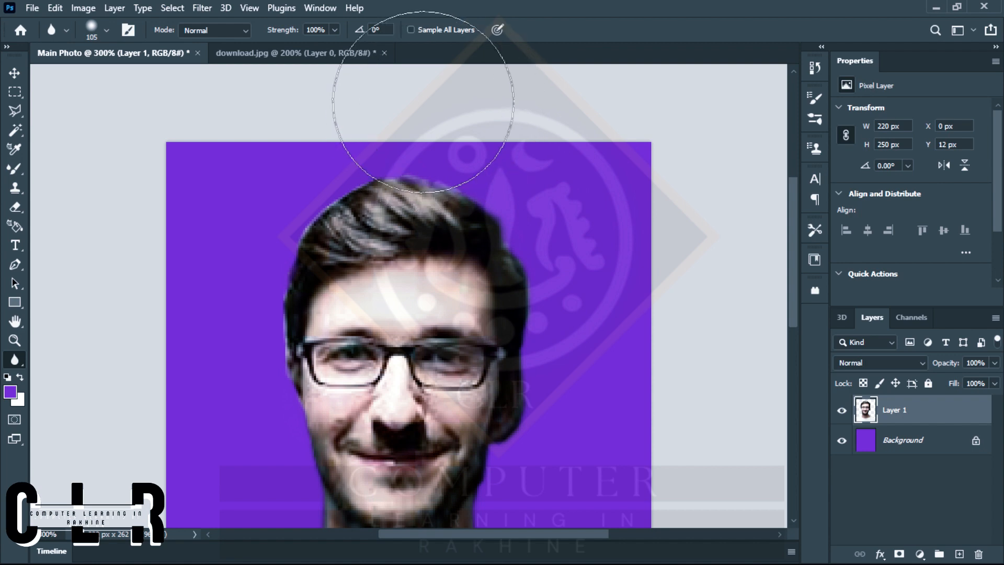
pyautogui.hotkey('ctrl', '-')
pyautogui.hotkey('ctrl', '-')
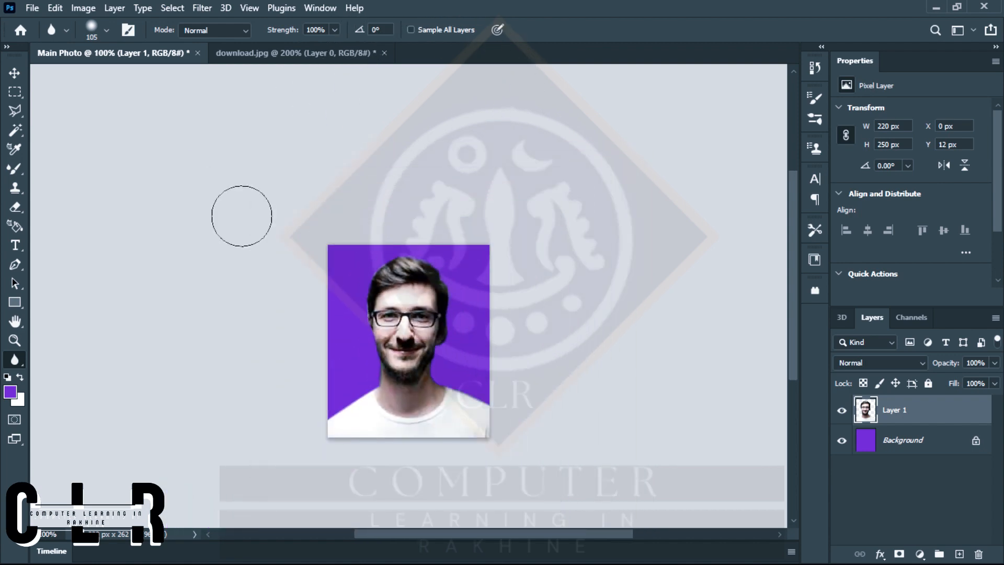
# Flatten Main Photo so the portrait and the purple background become a single layer.
pyautogui.click(15, 74)
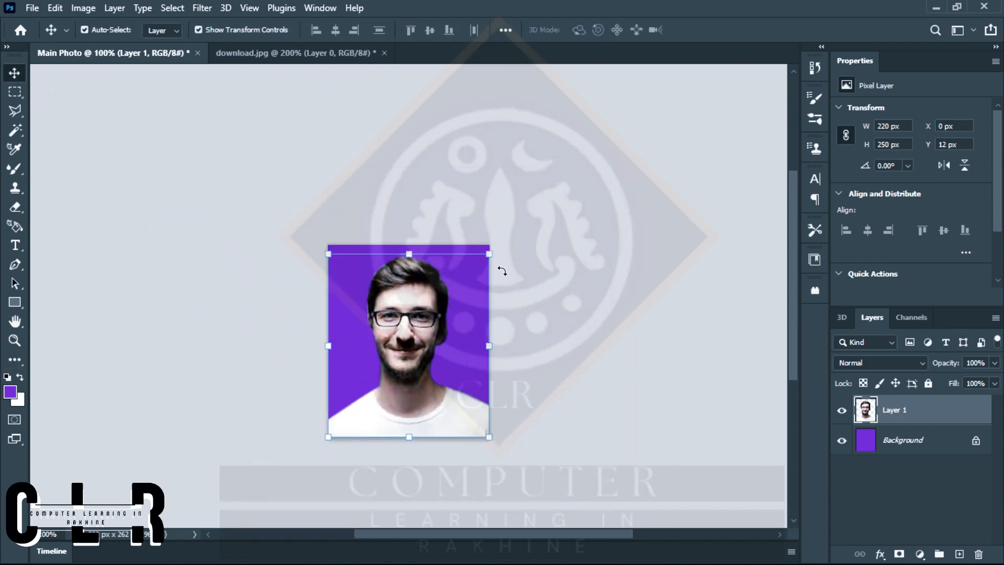
pyautogui.rightClick(902, 413)
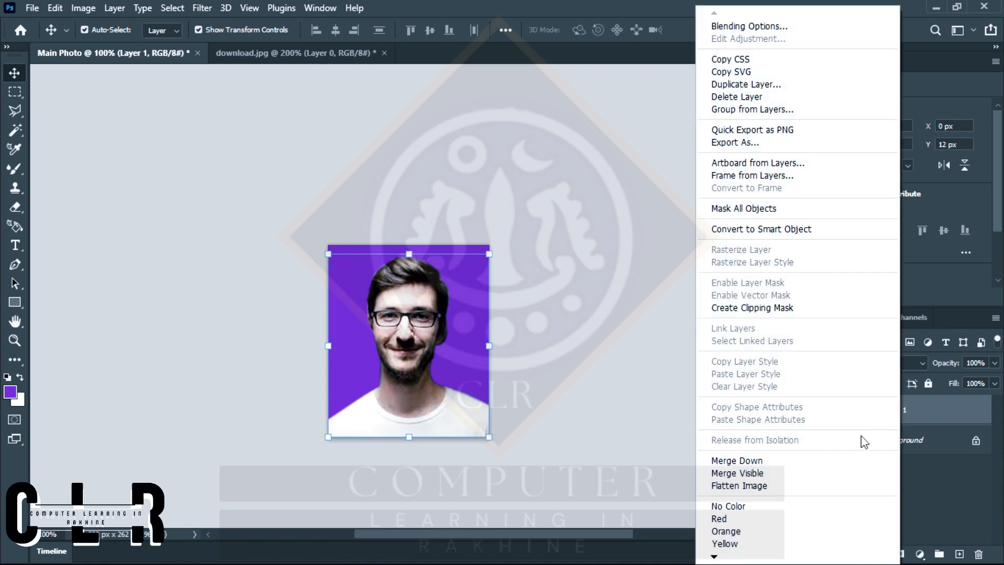
pyautogui.click(755, 487)
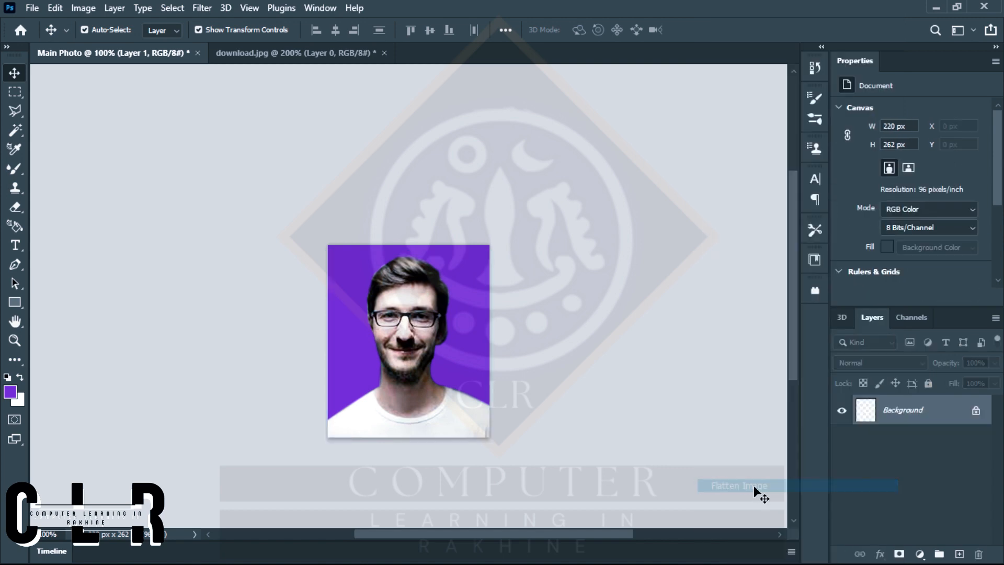
# Raise the brightness and contrast of the flattened portrait with a Brightness/Contrast adjustment.
pyautogui.click(83, 9)
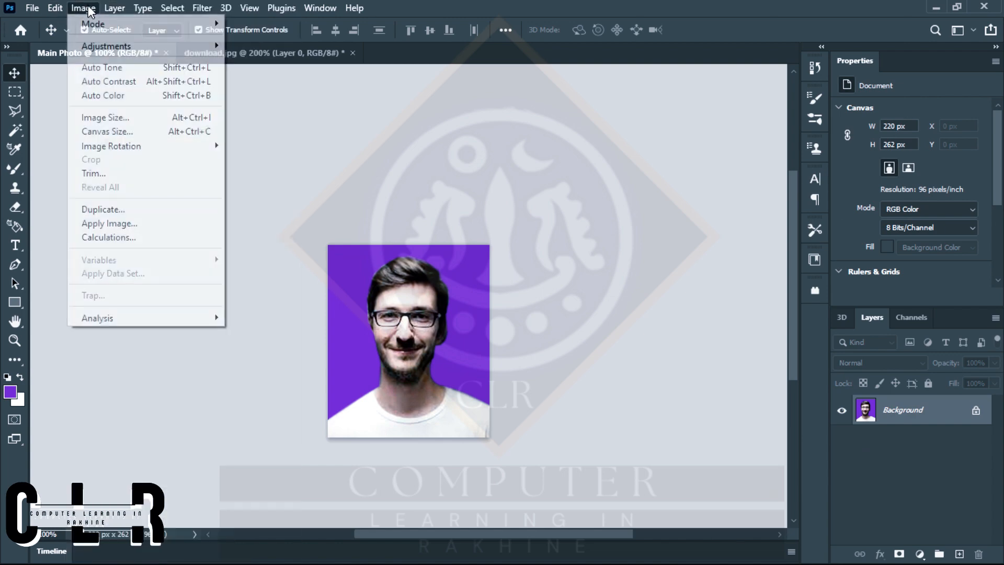
pyautogui.moveTo(119, 47)
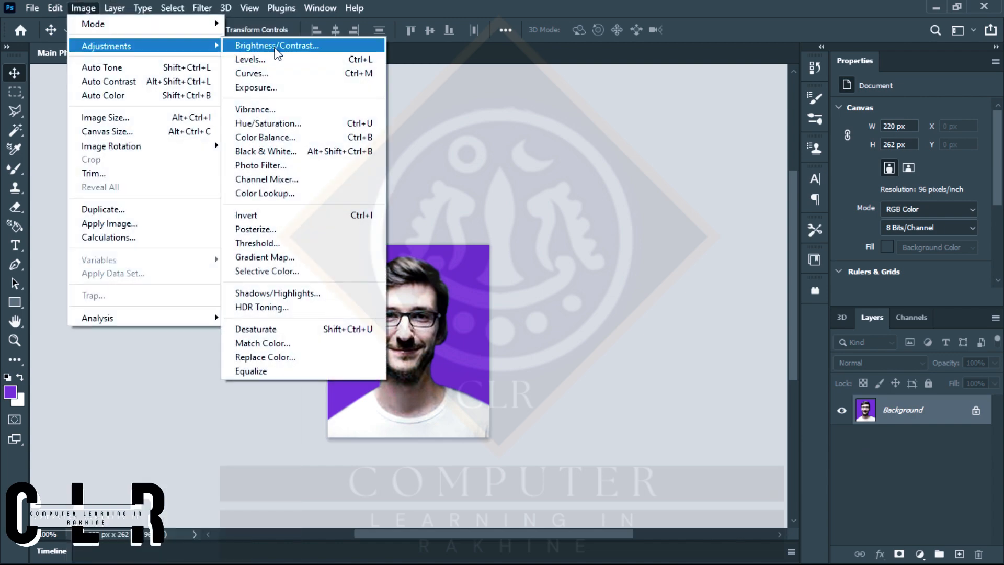
pyautogui.click(278, 48)
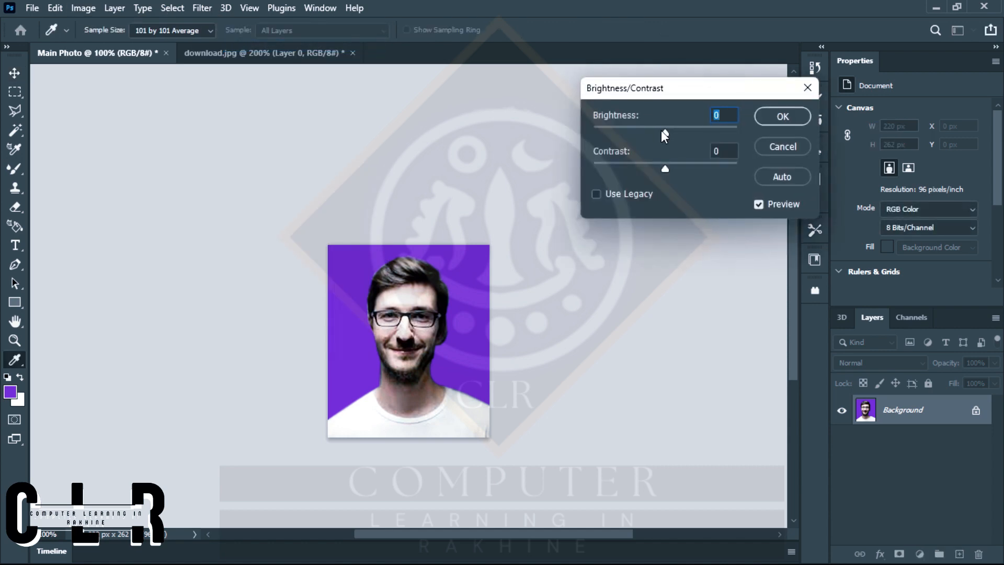
pyautogui.moveTo(665, 133); pyautogui.dragTo(674, 133)
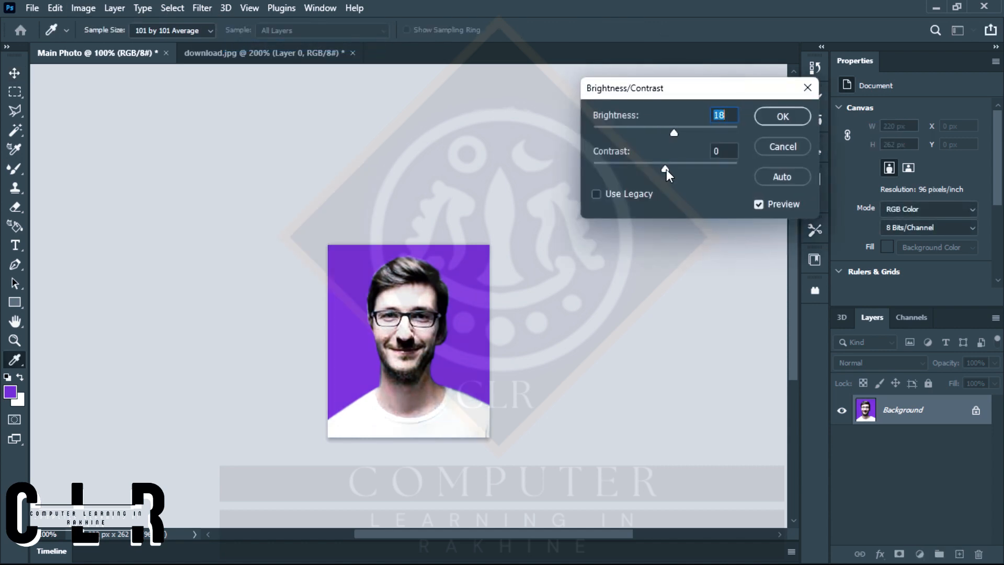
pyautogui.moveTo(666, 170); pyautogui.dragTo(689, 168)
pyautogui.moveTo(670, 127)
pyautogui.mouseDown()
pyautogui.moveTo(680, 127)
pyautogui.moveTo(669, 127)
pyautogui.mouseUp()
pyautogui.click(782, 117)
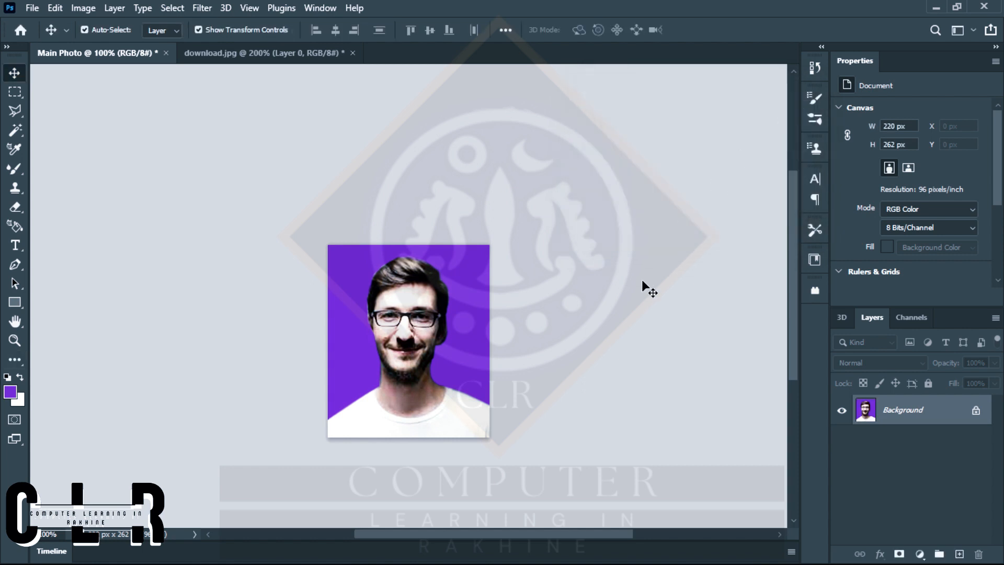
# Create a new 4 x 6 inch document at 96 pixels/inch in RGB color with white background contents.
pyautogui.scroll(-3, 642, 281)
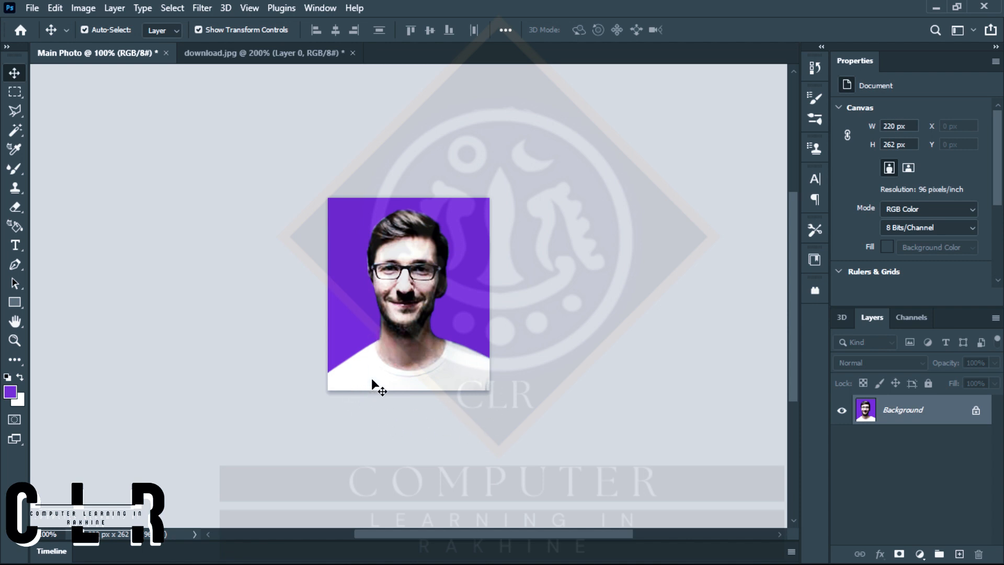
pyautogui.click(28, 8)
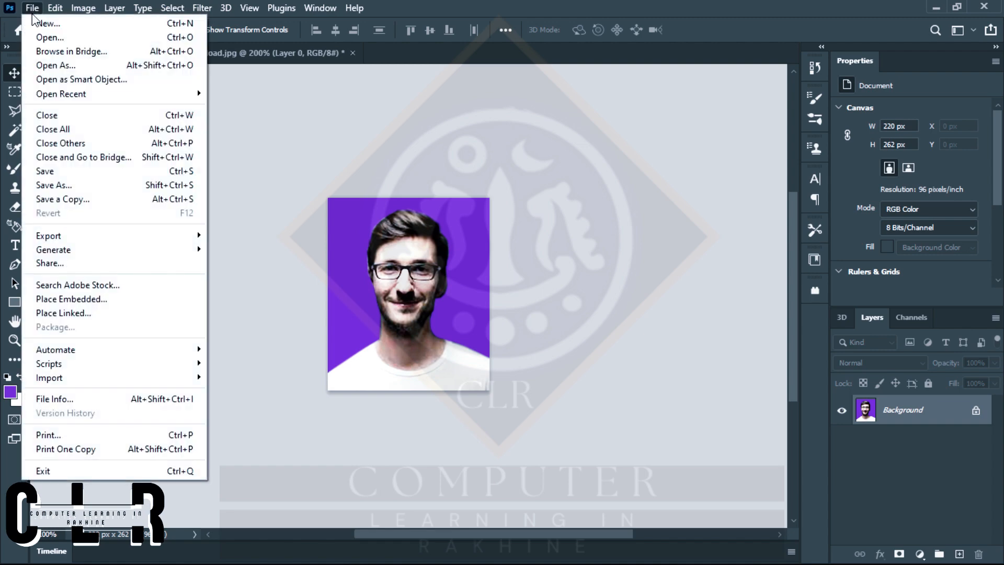
pyautogui.click(43, 21)
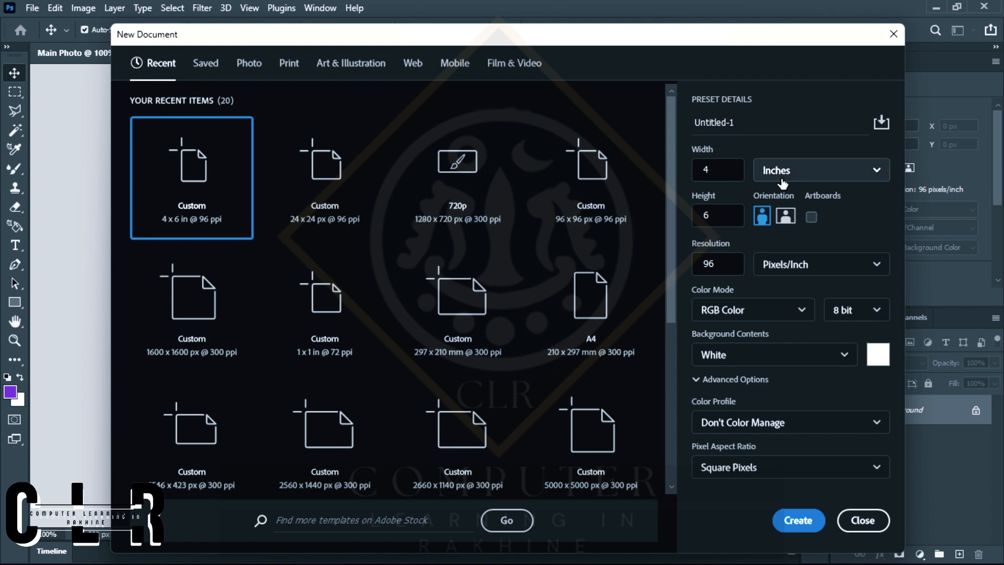
pyautogui.click(816, 172)
pyautogui.click(784, 222)
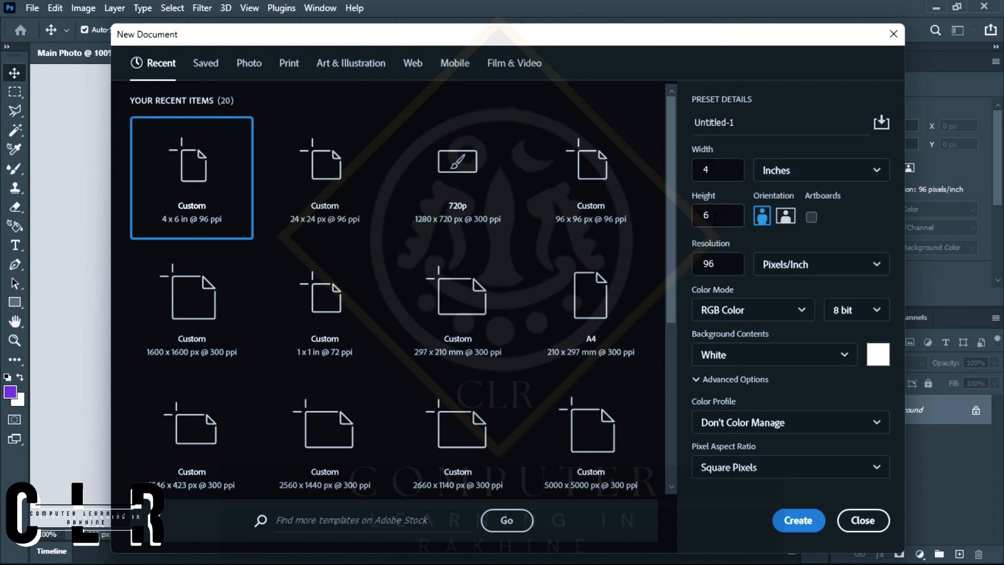
pyautogui.click(797, 521)
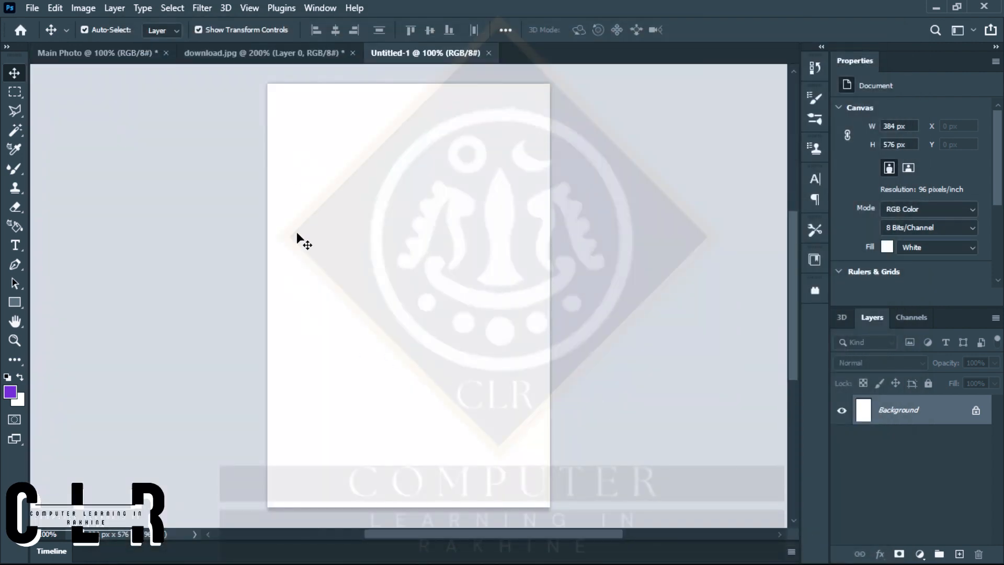
# Copy the flattened portrait from Main Photo into Untitled-1, aligned to the page's upper-left corner.
pyautogui.click(127, 54)
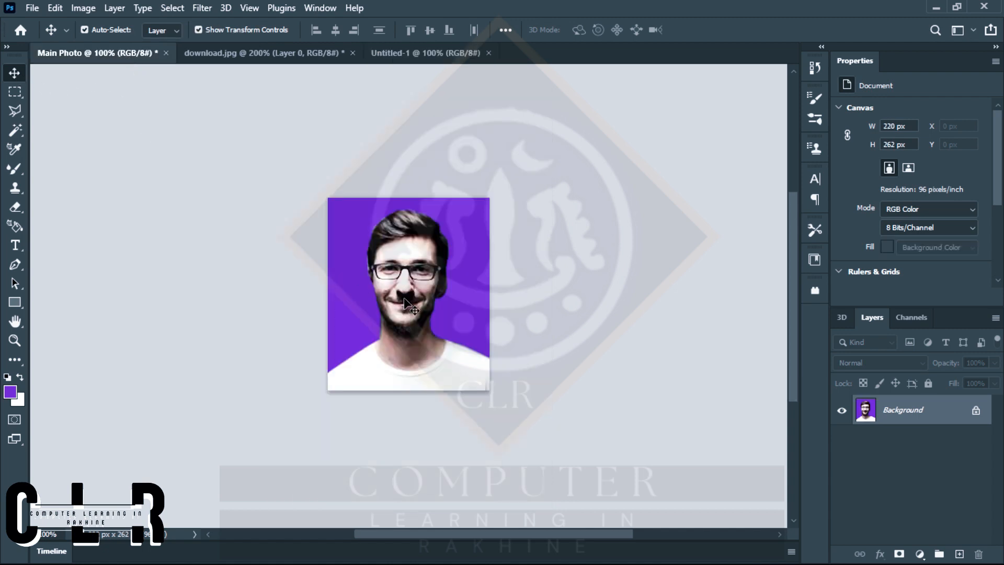
pyautogui.moveTo(405, 300); pyautogui.dragTo(388, 54)
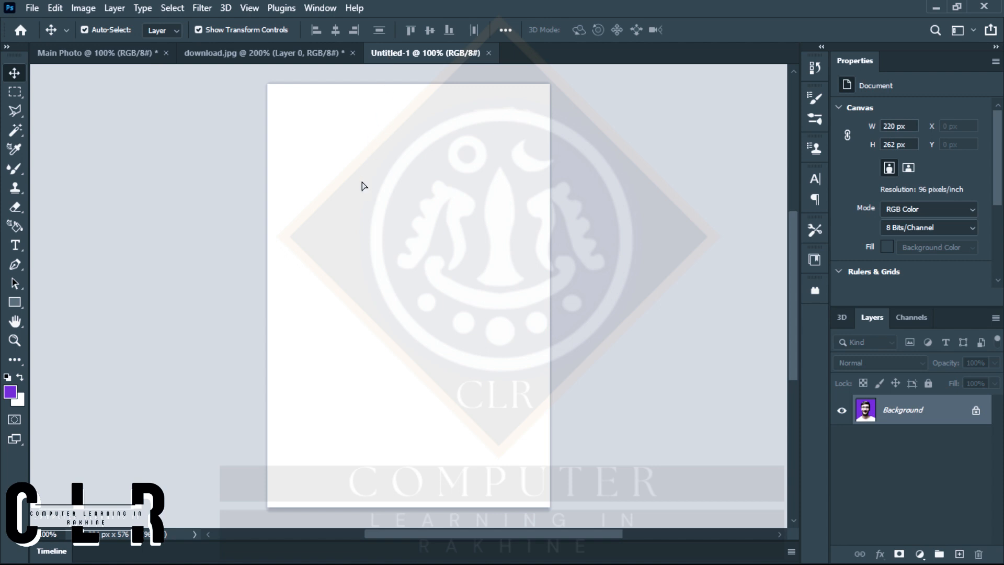
pyautogui.moveTo(364, 186); pyautogui.dragTo(364, 186)
pyautogui.moveTo(430, 277); pyautogui.dragTo(387, 213)
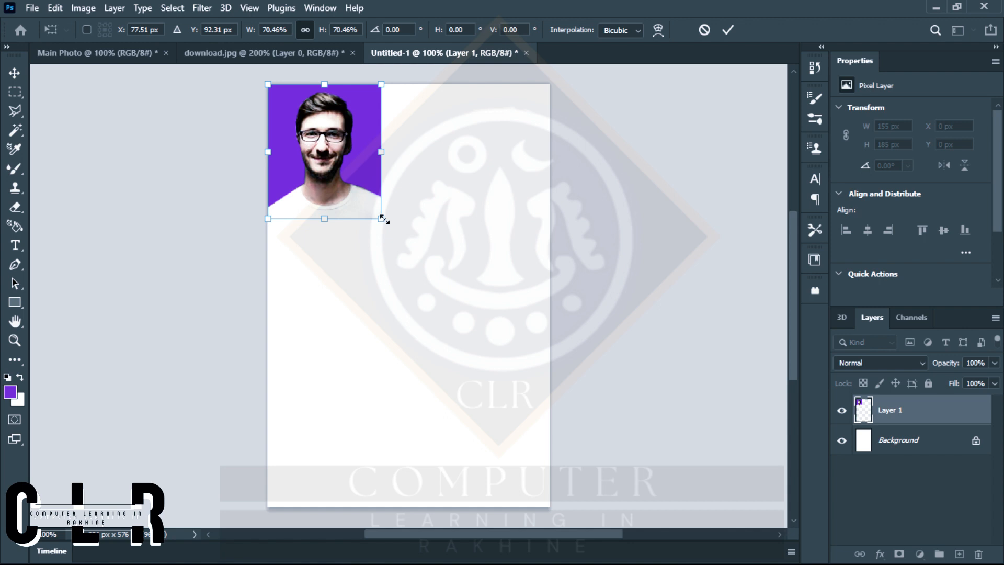
pyautogui.moveTo(383, 219); pyautogui.dragTo(573, 278)
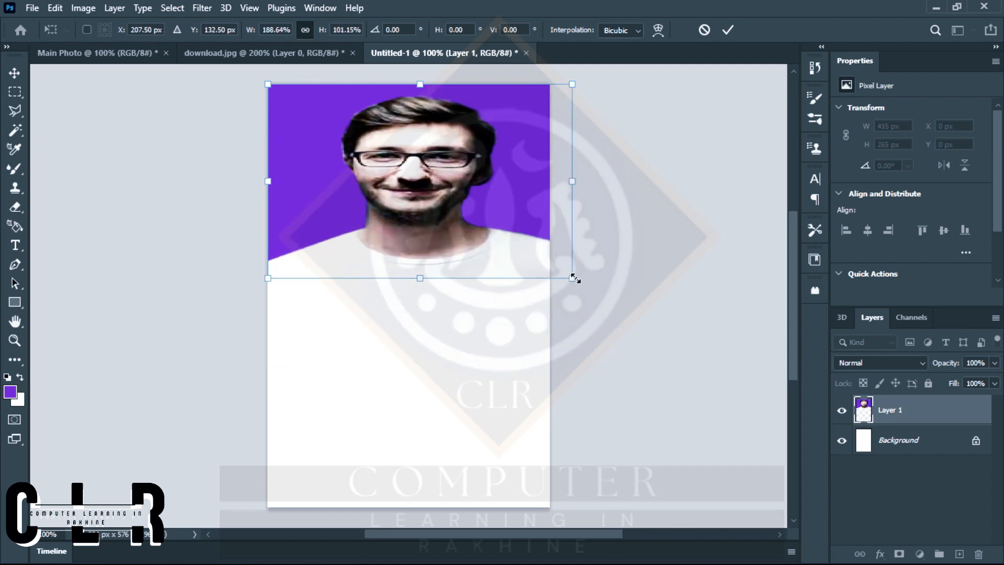
pyautogui.click(705, 30)
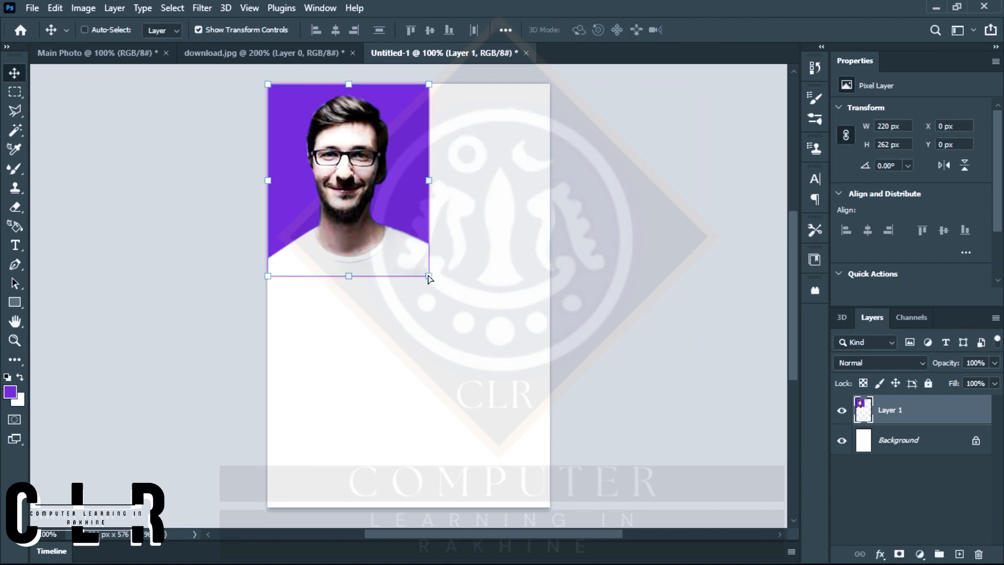
pyautogui.moveTo(426, 273); pyautogui.dragTo(463, 245)
pyautogui.click(704, 30)
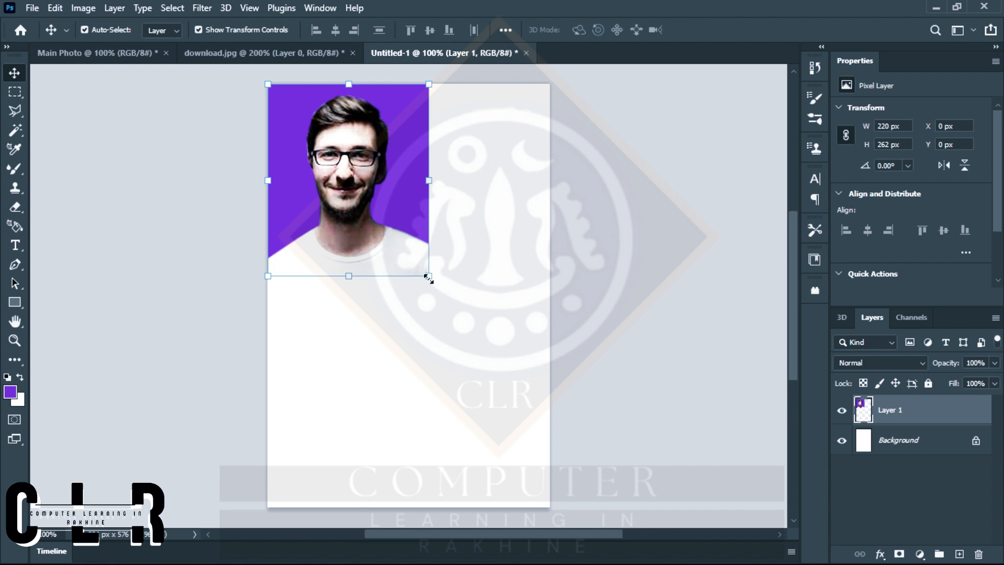
# Scale the portrait proportionally to about 57.78% (127 x 151 px) and place a duplicate of it directly to its right.
pyautogui.moveTo(427, 277); pyautogui.dragTo(377, 215)
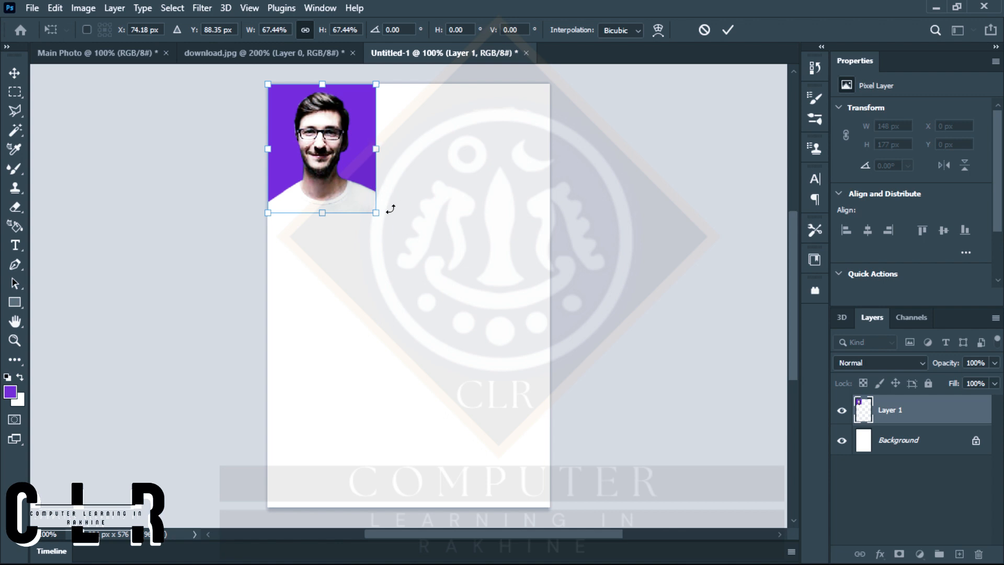
pyautogui.moveTo(376, 212); pyautogui.dragTo(359, 195)
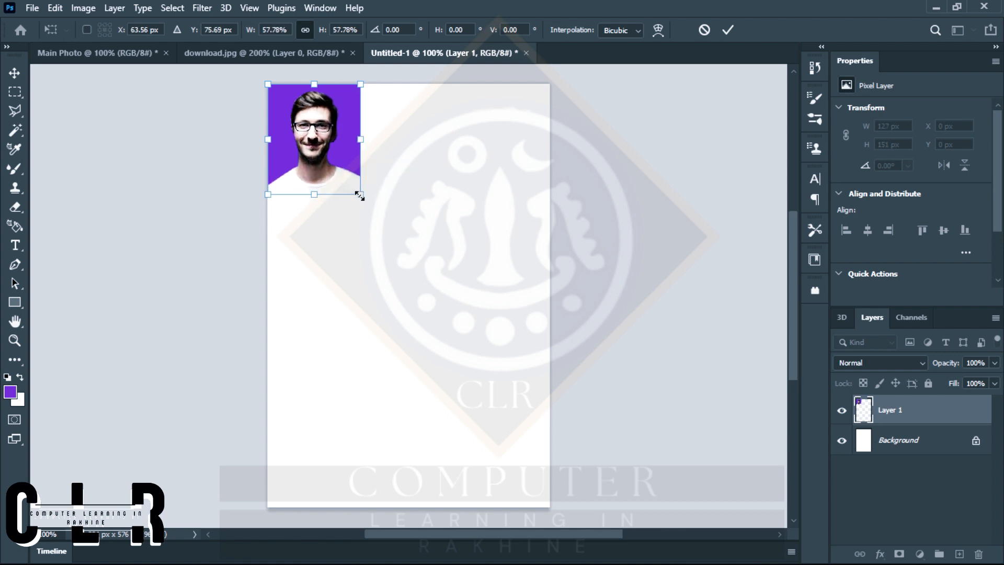
pyautogui.press('Return')
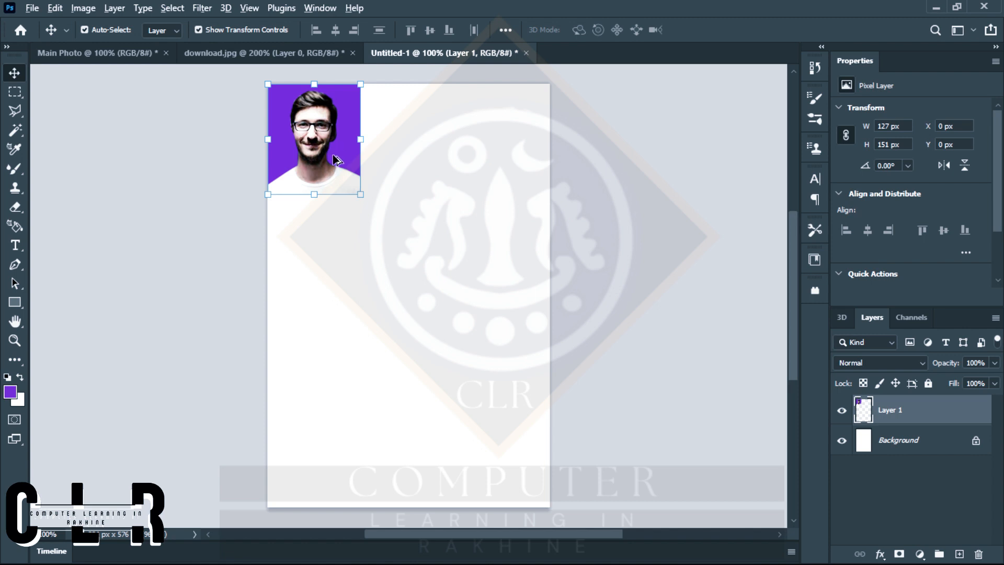
pyautogui.keyDown('alt'); pyautogui.moveTo(332, 156); pyautogui.dragTo(432, 160); pyautogui.keyUp('alt')
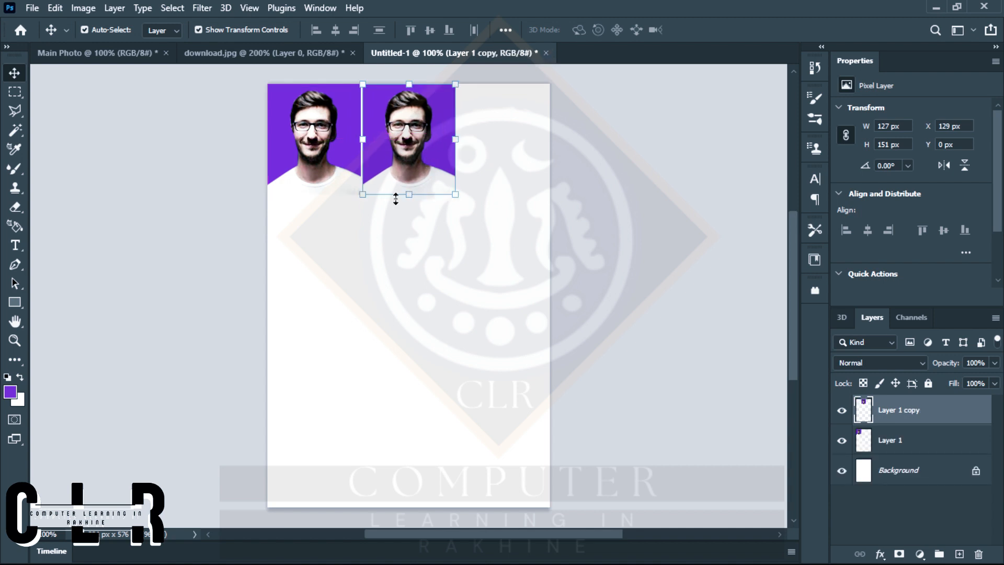
pyautogui.click(155, 51)
pyautogui.moveTo(339, 283); pyautogui.dragTo(423, 228)
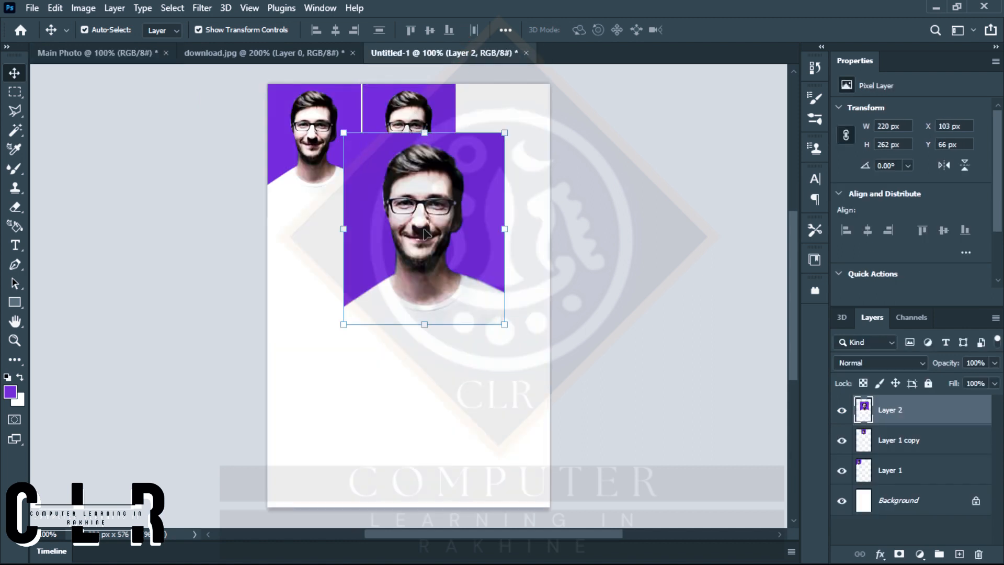
pyautogui.press('Delete')
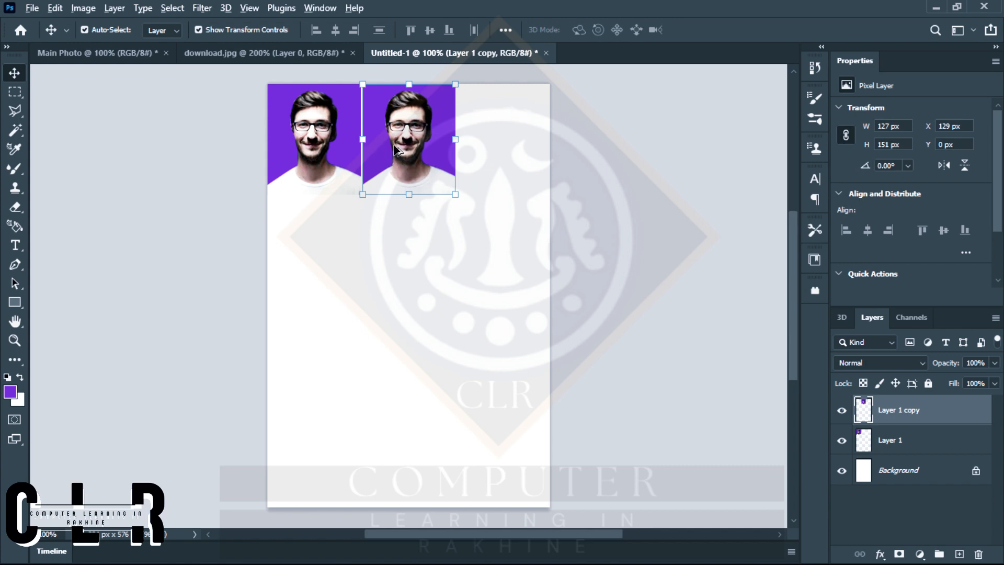
# Duplicate the second portrait to its right to complete the row, and nudge the new copy right to X 261 px.
pyautogui.moveTo(397, 151); pyautogui.dragTo(494, 149)
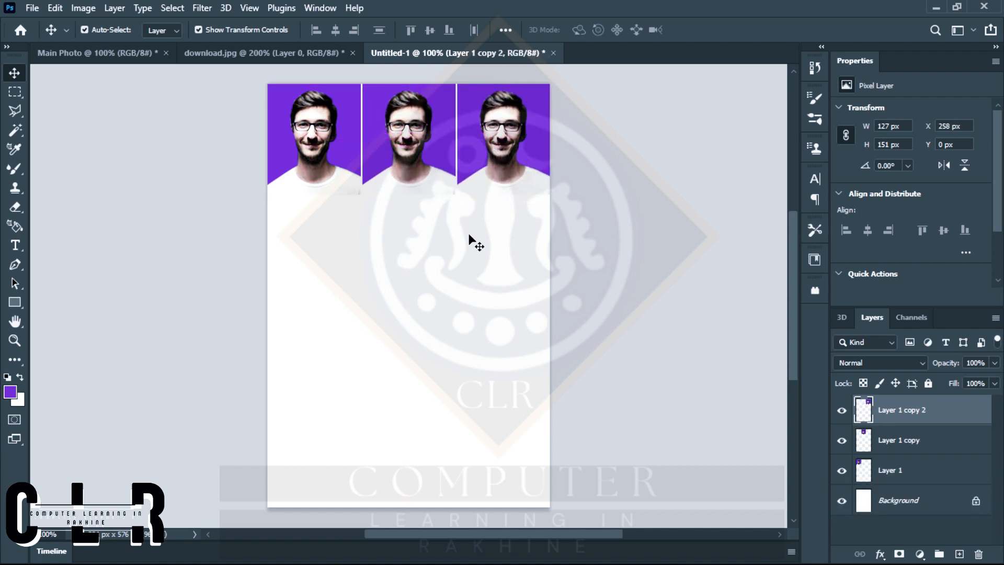
pyautogui.click(471, 241)
pyautogui.click(477, 187)
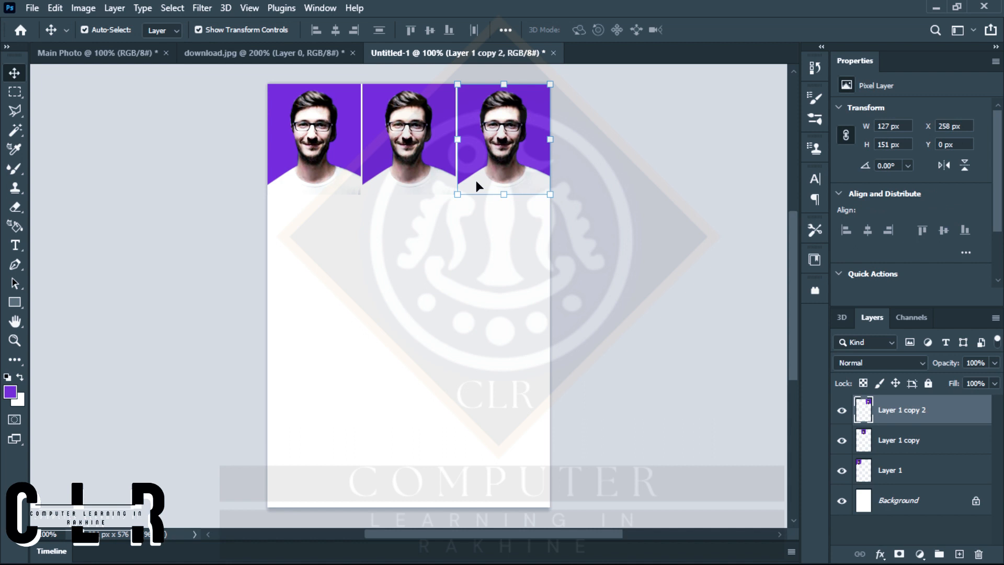
pyautogui.press('Right')
pyautogui.press('Right')
pyautogui.press('Right')
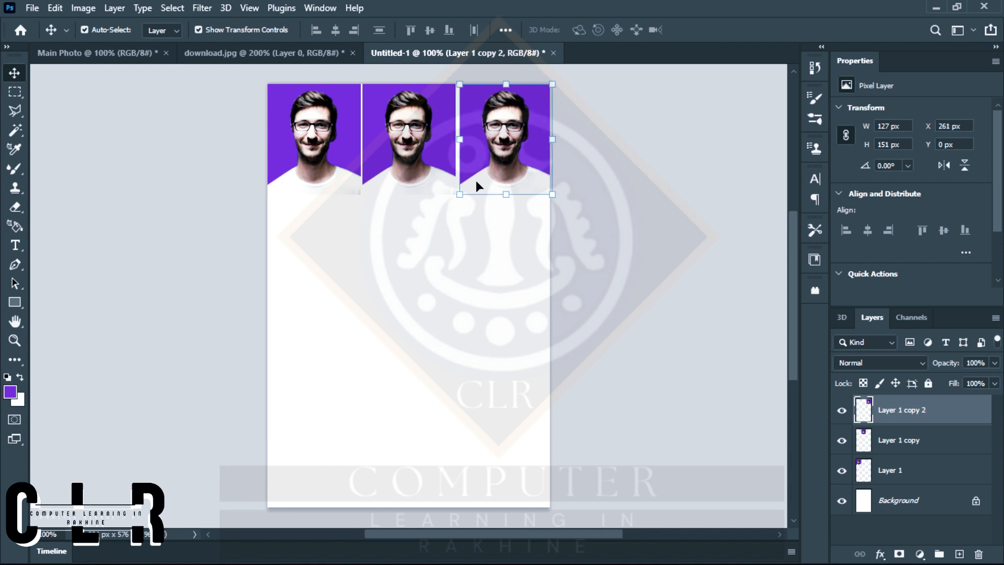
# Nudge the middle portrait right to X 132 px to even out the gaps in the row, and deselect it.
pyautogui.click(406, 161)
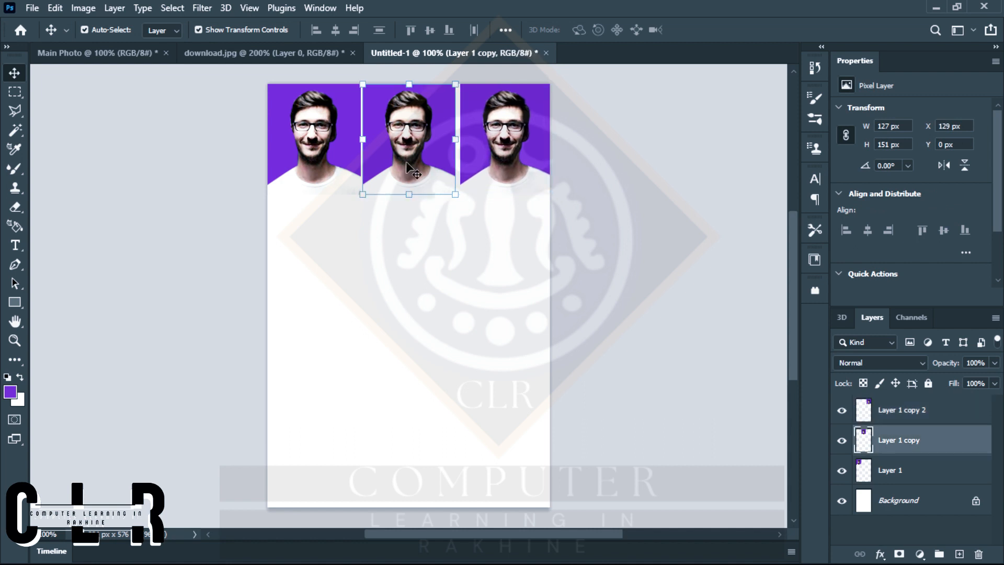
pyautogui.press('Right')
pyautogui.press('Right')
pyautogui.press('Right')
pyautogui.press('Right')
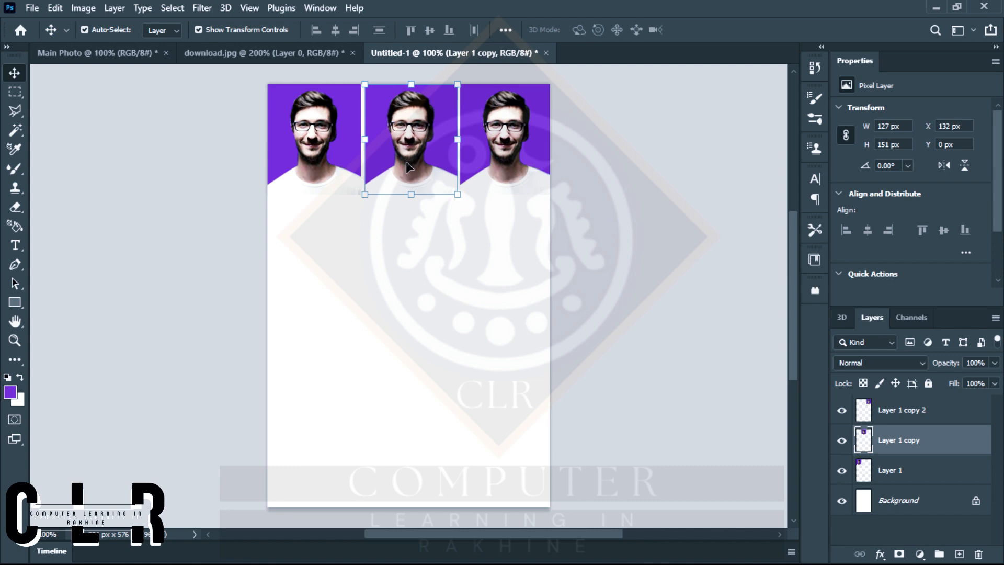
pyautogui.click(538, 241)
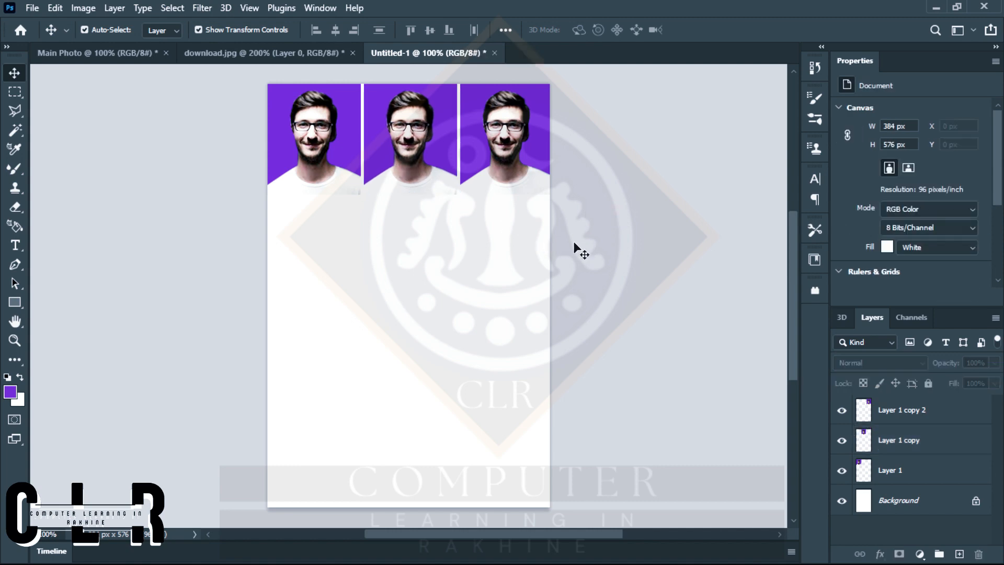
# Select all three portraits and scale the row proportionally to 372 x 144 px, positioned at X 7 px, Y 7 px.
pyautogui.moveTo(574, 242); pyautogui.dragTo(323, 146)
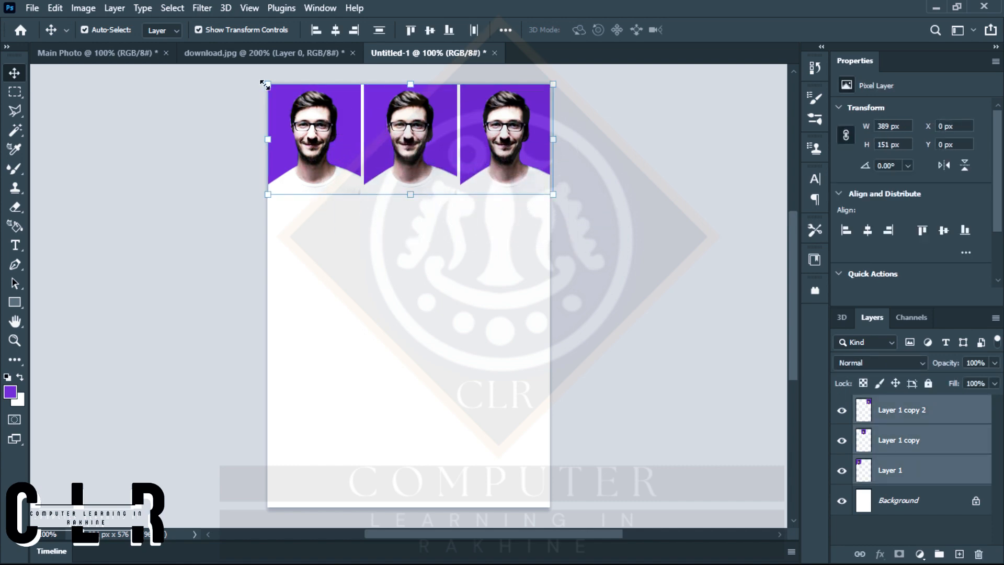
pyautogui.moveTo(265, 84); pyautogui.dragTo(275, 86)
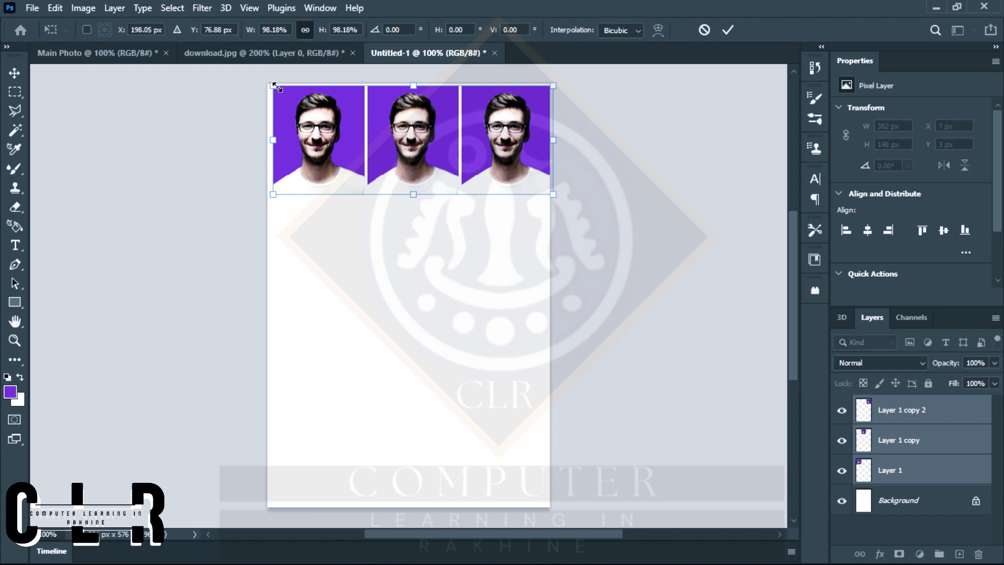
pyautogui.moveTo(553, 85); pyautogui.dragTo(546, 89)
pyautogui.press('Return')
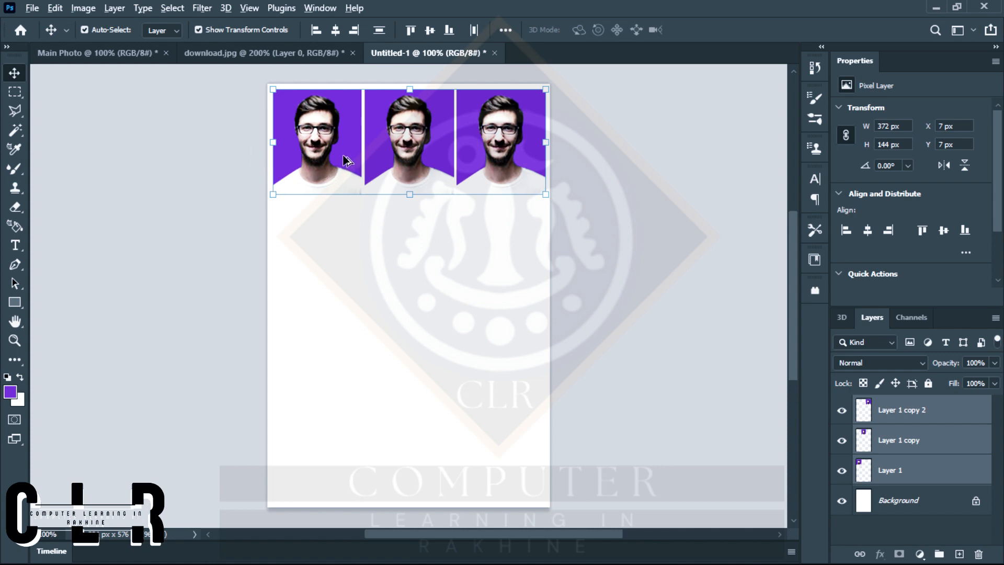
# Duplicate the portrait row downward three times to make four rows, placing the lowest row at Y 455 px.
pyautogui.moveTo(342, 162); pyautogui.dragTo(341, 274)
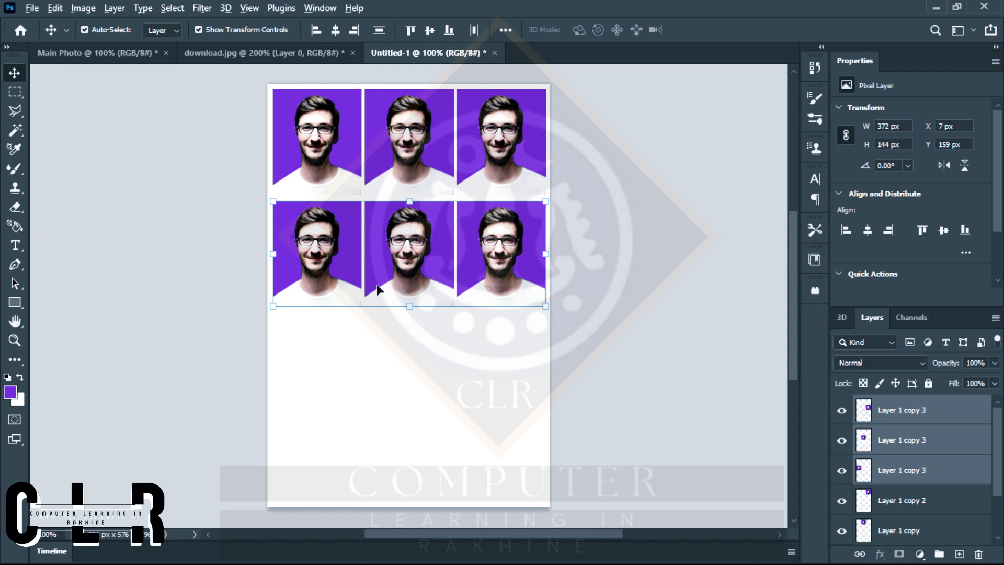
pyautogui.moveTo(377, 284); pyautogui.dragTo(421, 493)
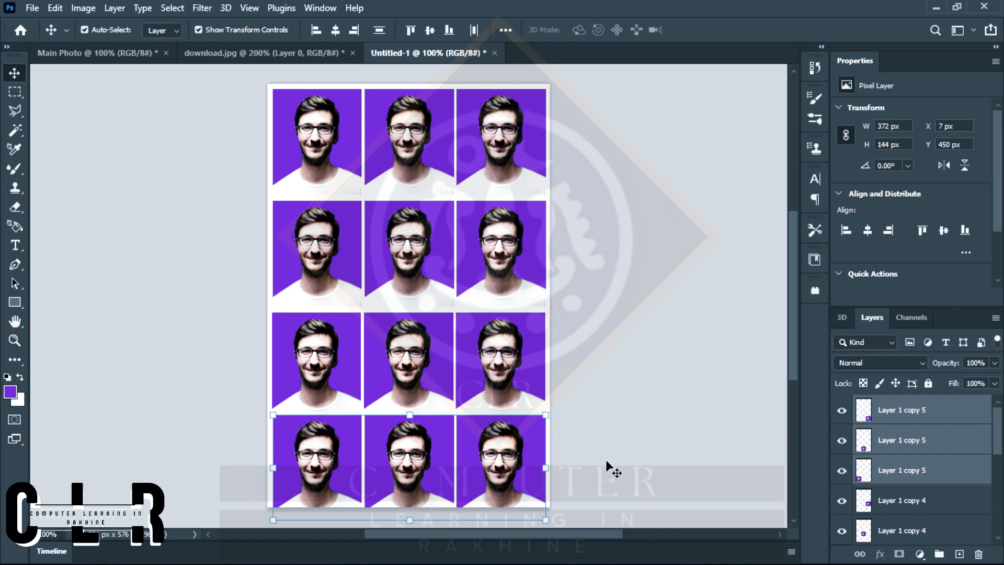
pyautogui.moveTo(495, 477); pyautogui.dragTo(496, 480)
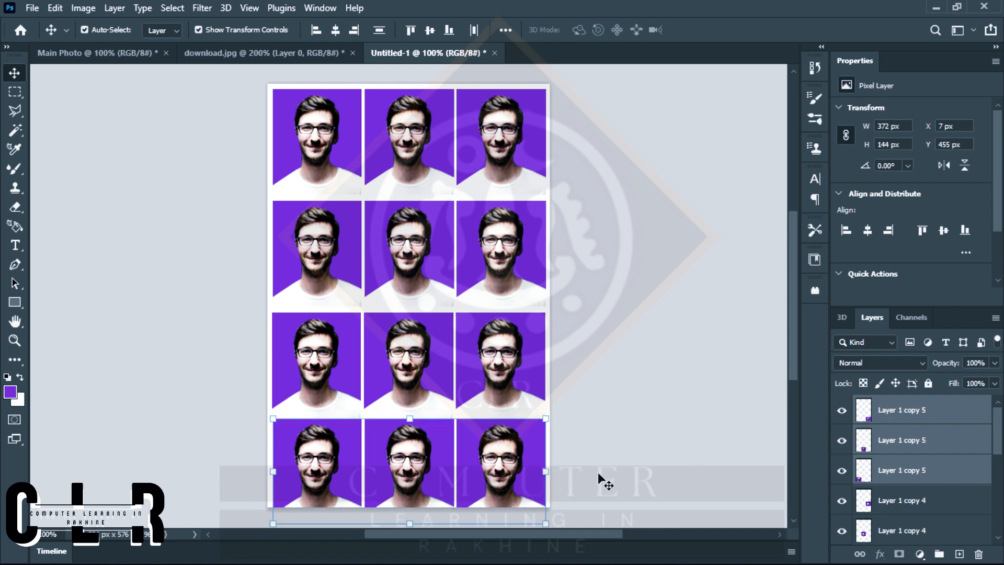
# Select all twelve portraits and scale them together to 356 x 564 px at X 14 px, Y 7 px, within the page.
pyautogui.moveTo(599, 513); pyautogui.dragTo(264, 107)
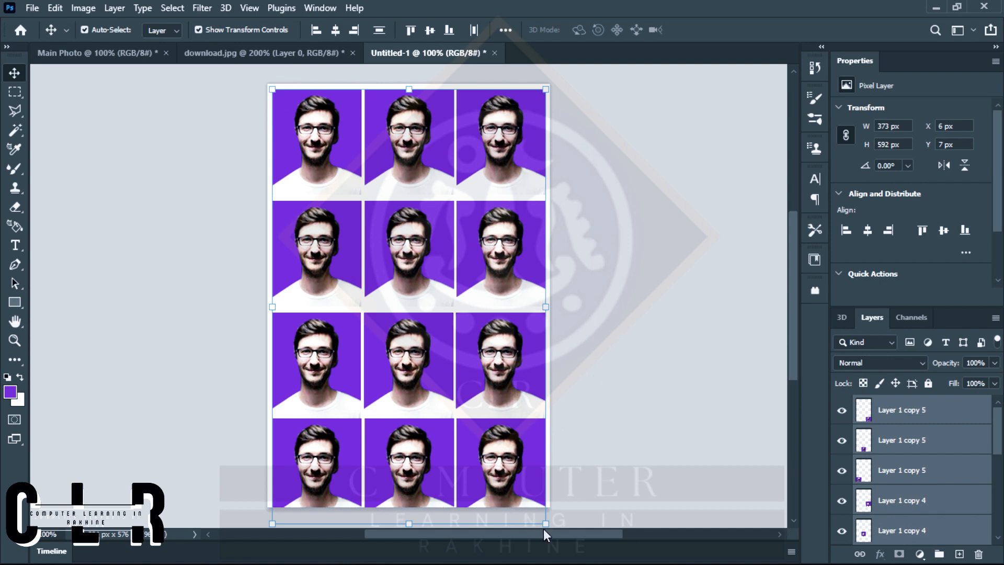
pyautogui.moveTo(545, 524); pyautogui.dragTo(539, 504)
pyautogui.press('Return')
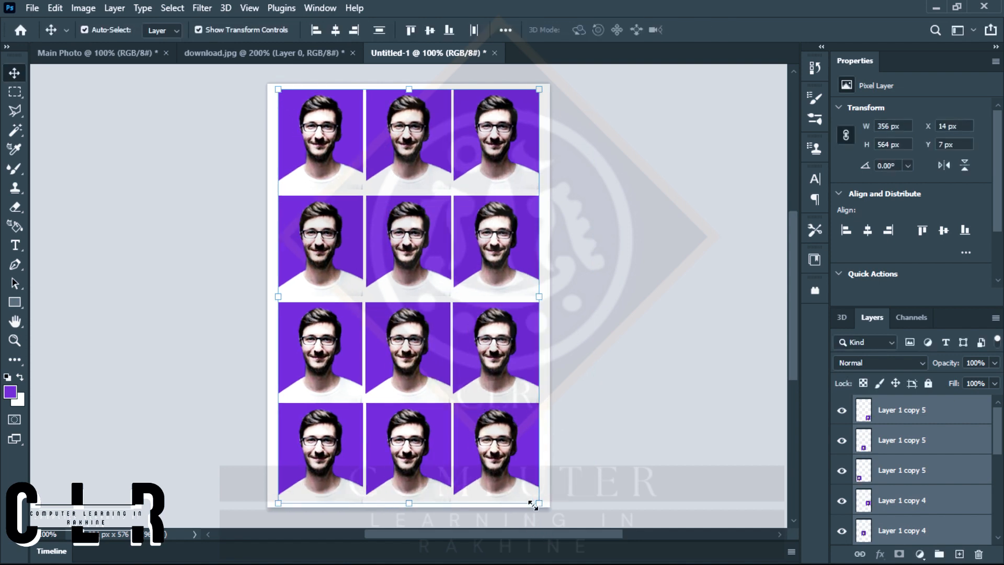
pyautogui.click(658, 420)
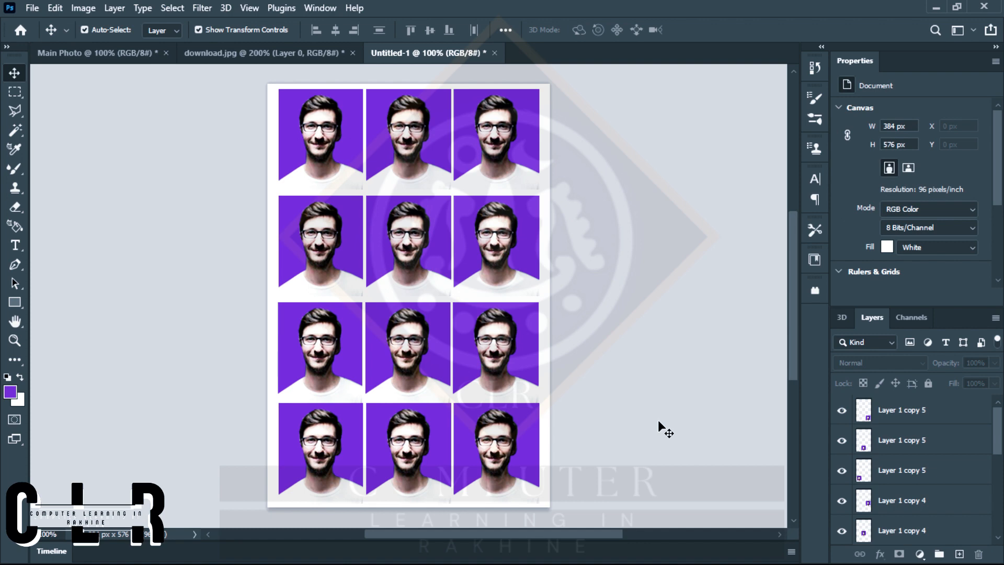
# Flatten all portrait layers into a single Background layer and try moving the flattened image.
pyautogui.rightClick(876, 417)
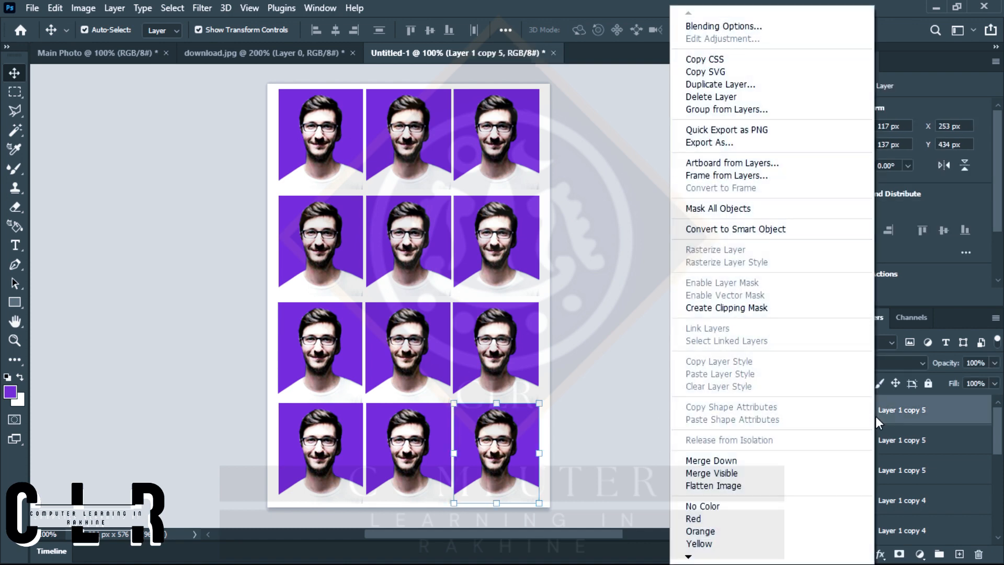
pyautogui.rightClick(909, 410)
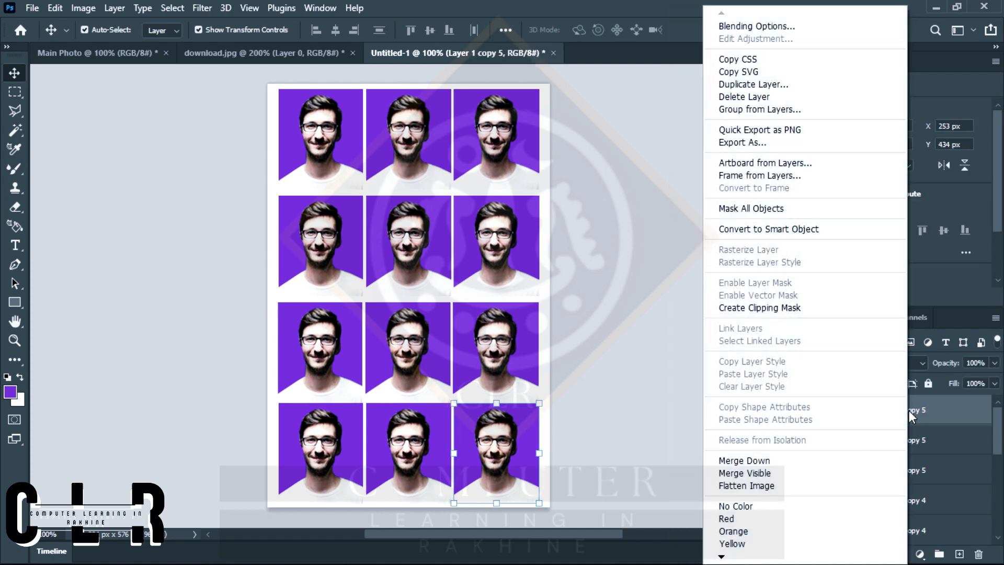
pyautogui.click(784, 485)
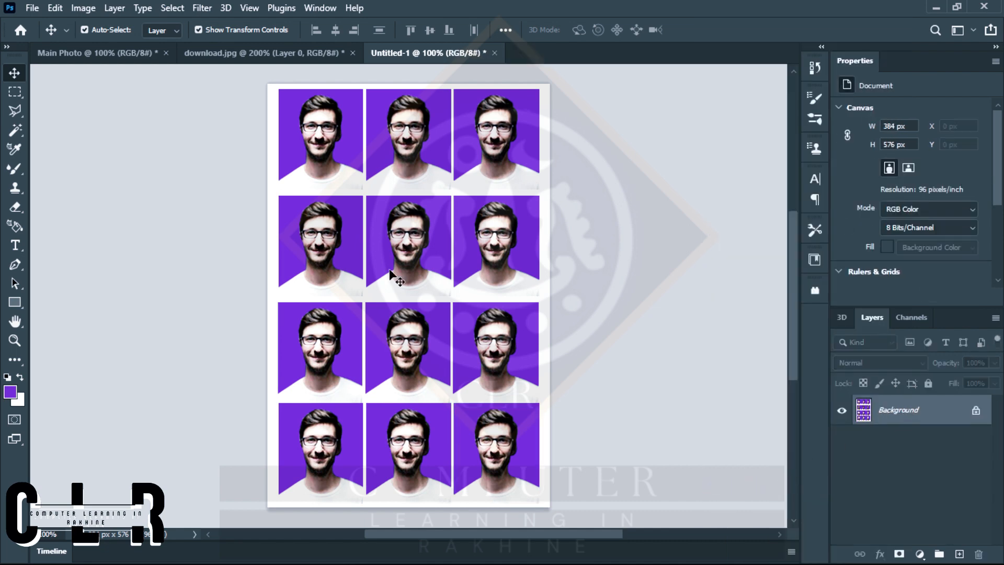
pyautogui.moveTo(389, 255); pyautogui.dragTo(418, 292)
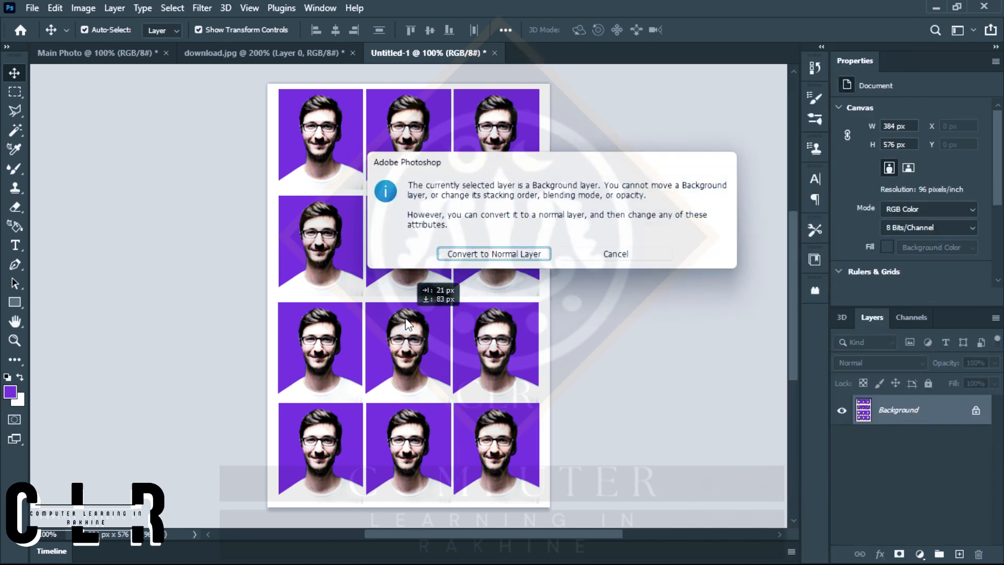
pyautogui.click(615, 257)
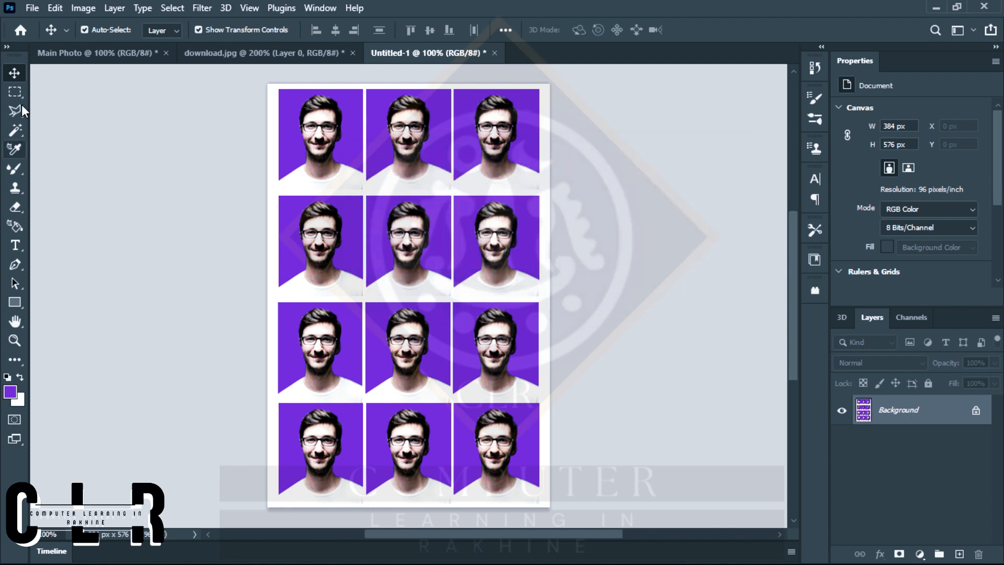
# Apply a Brightness/Contrast adjustment to the flattened sheet with brightness 8 and contrast -3.
pyautogui.click(83, 8)
pyautogui.moveTo(172, 42)
pyautogui.click(228, 41)
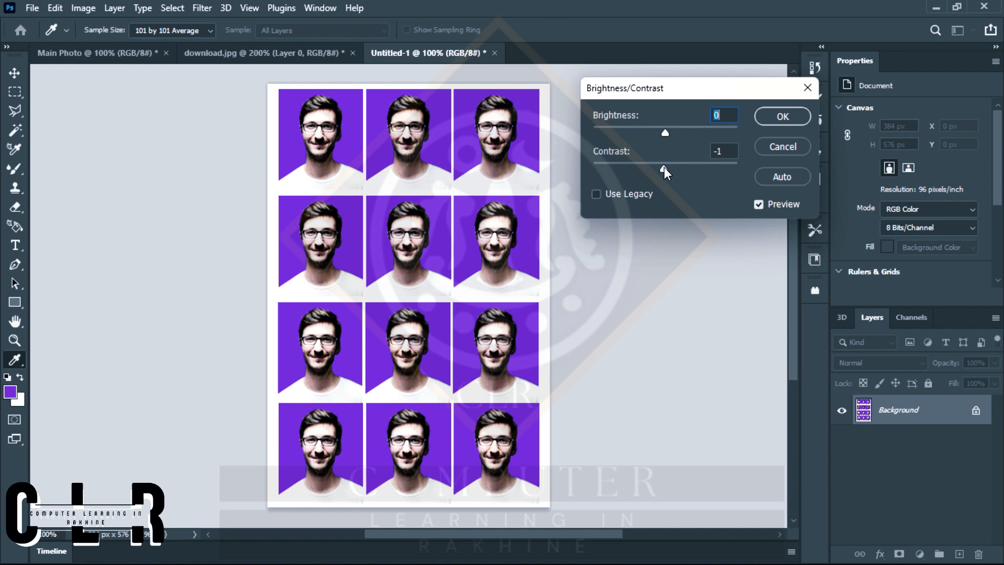
pyautogui.moveTo(664, 168); pyautogui.dragTo(620, 173)
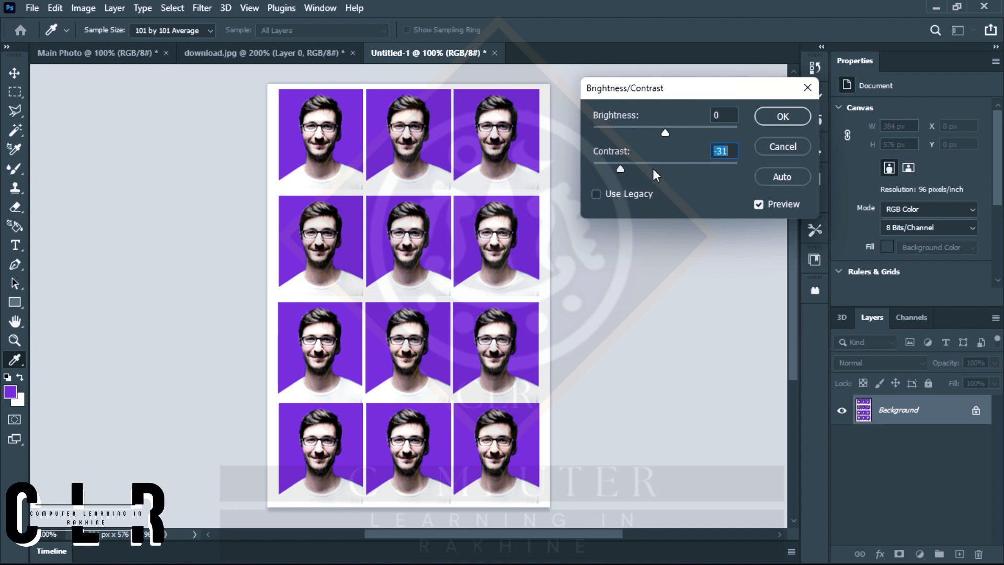
pyautogui.moveTo(620, 168); pyautogui.dragTo(661, 168)
pyautogui.moveTo(668, 132); pyautogui.dragTo(678, 133)
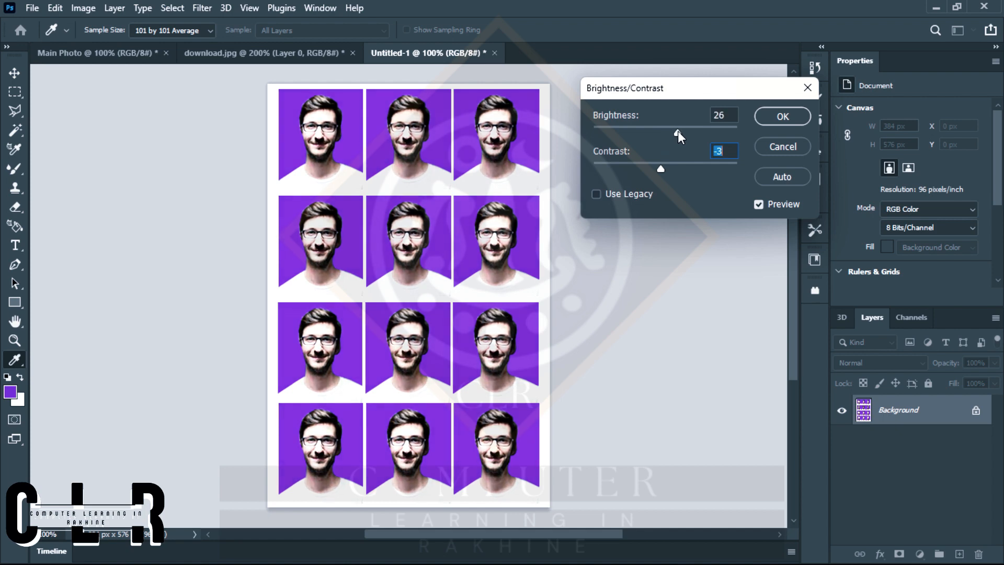
pyautogui.moveTo(678, 131); pyautogui.dragTo(670, 131)
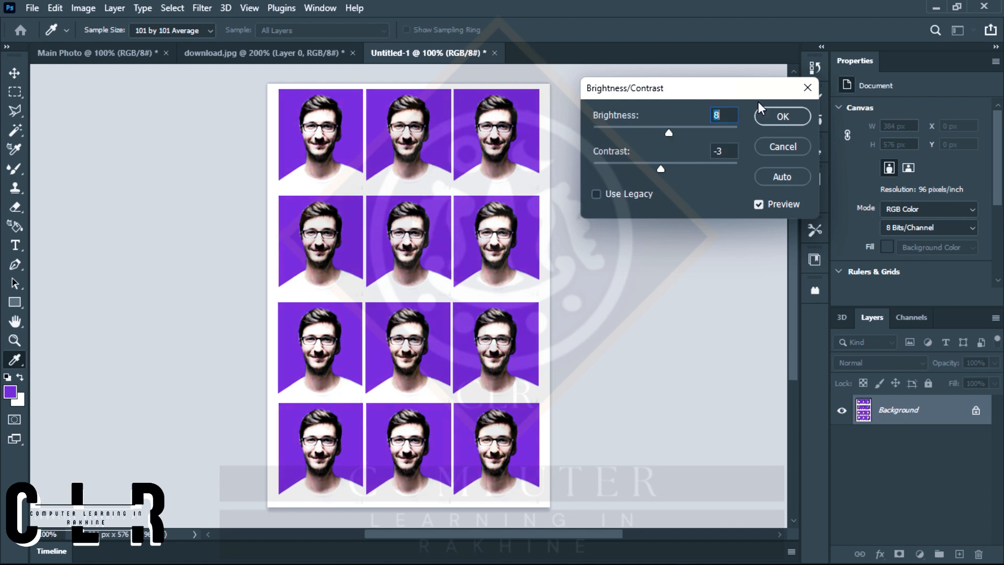
pyautogui.click(775, 116)
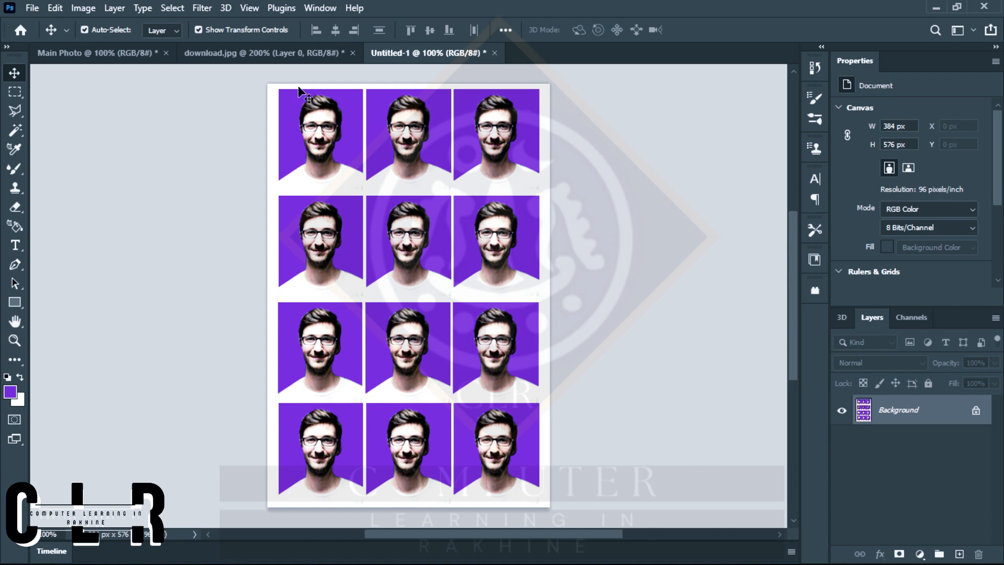
# Set up saving the sheet under a new file name, using JPEG format and the customer's name.
pyautogui.click(32, 8)
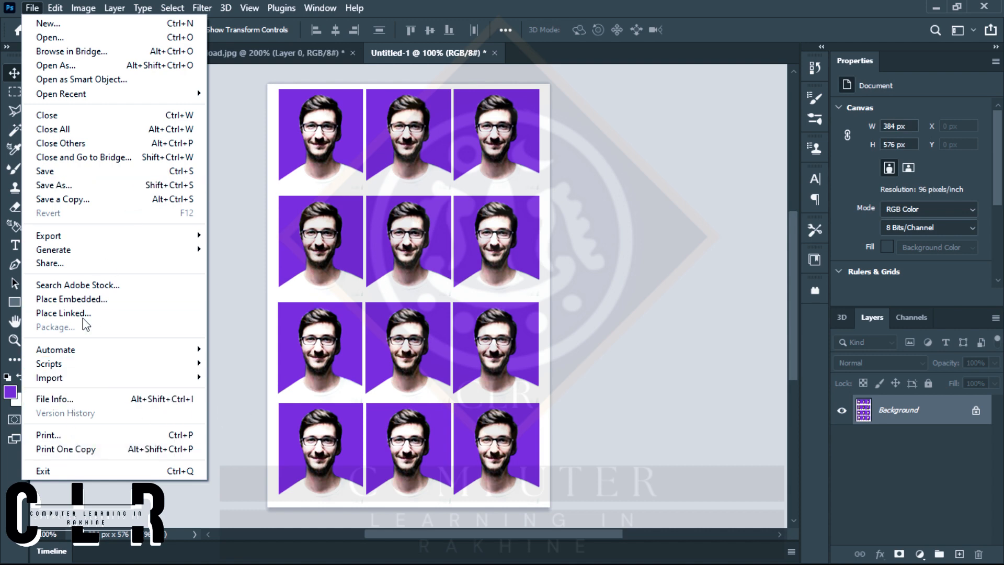
pyautogui.click(92, 195)
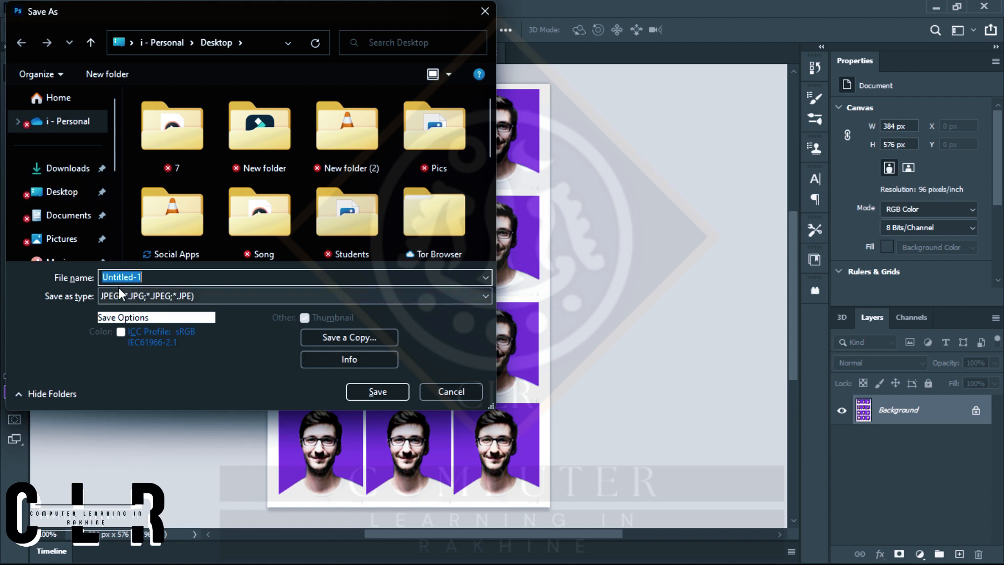
pyautogui.click(157, 296)
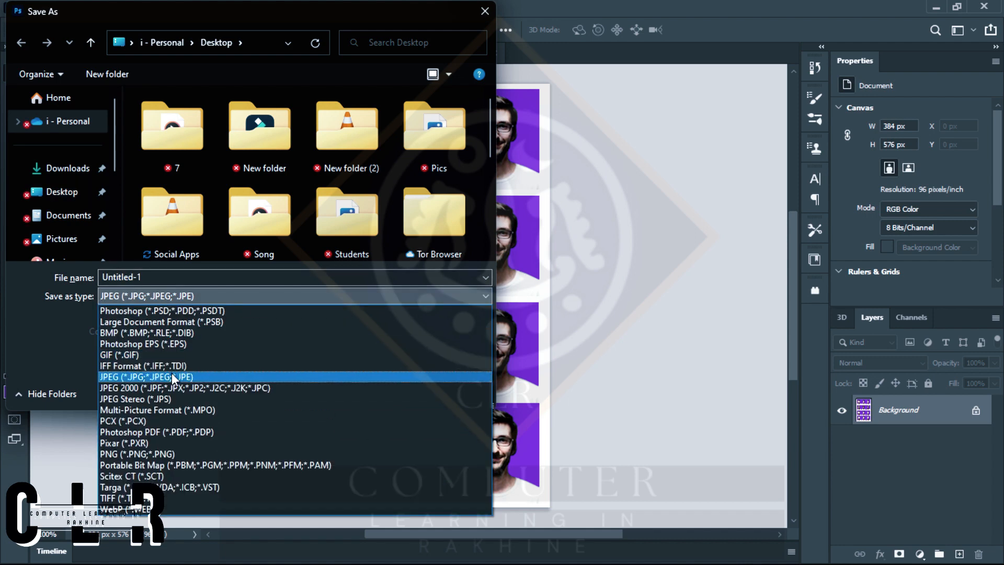
pyautogui.click(174, 376)
pyautogui.doubleClick(137, 276)
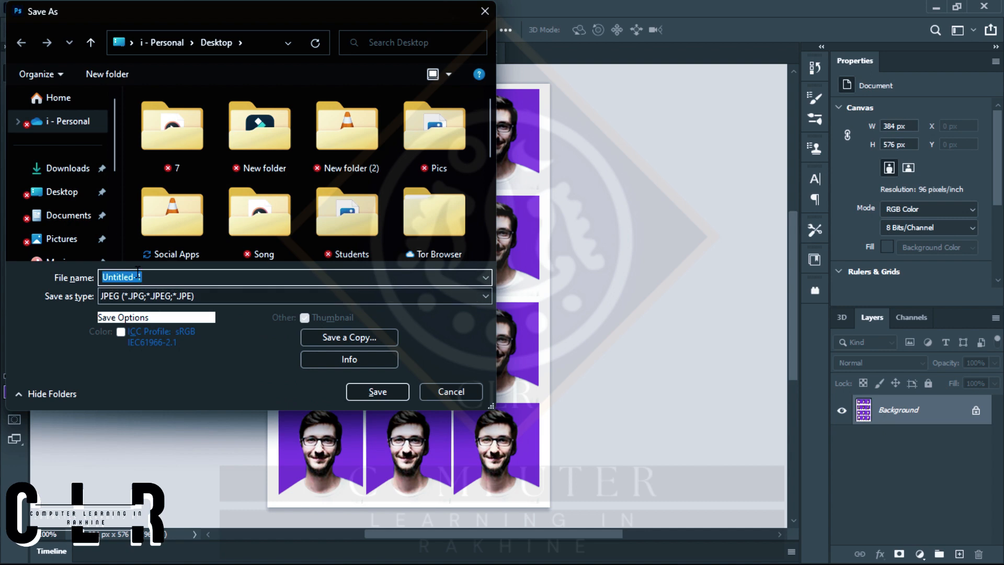
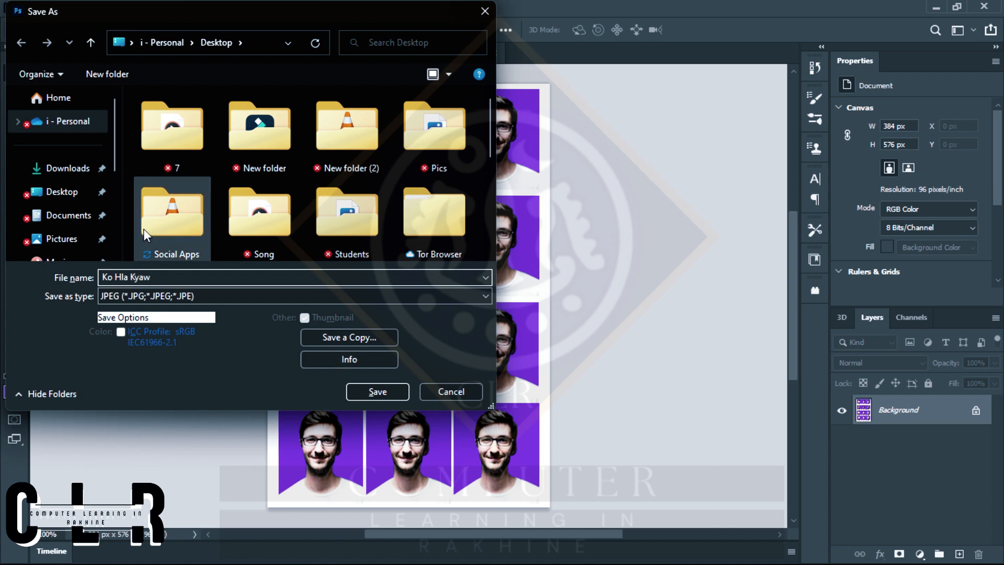
# Choose the Desktop as the save location and proceed to the JPEG options.
pyautogui.scroll(-1, 63, 213)
pyautogui.click(62, 192)
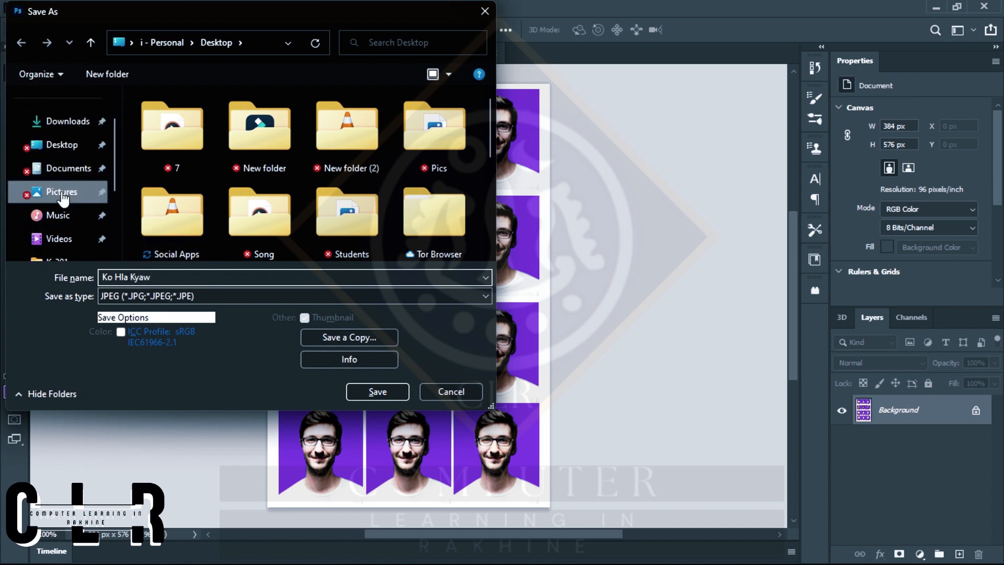
pyautogui.click(62, 144)
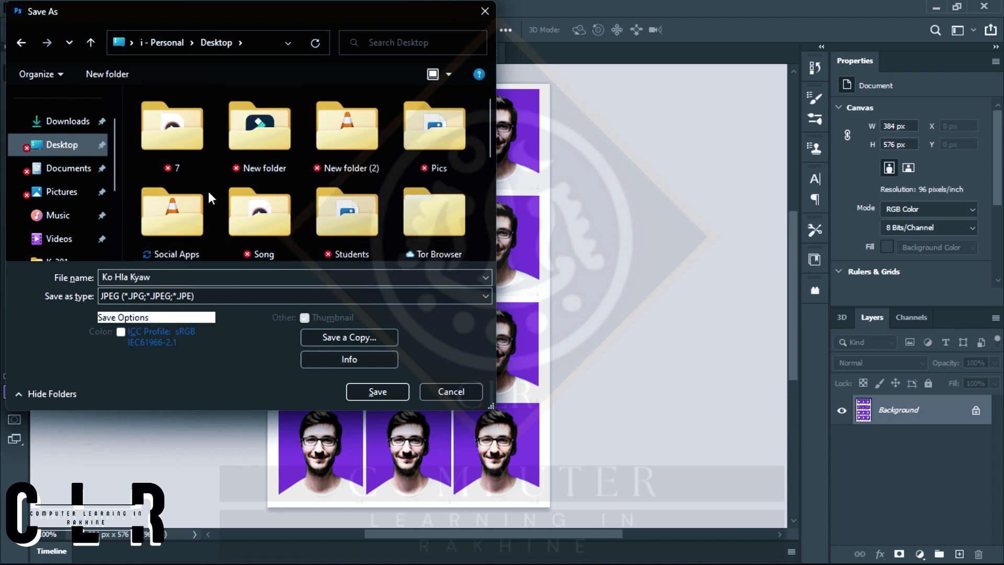
pyautogui.scroll(-3, 386, 206)
pyautogui.scroll(3, 385, 206)
pyautogui.click(363, 392)
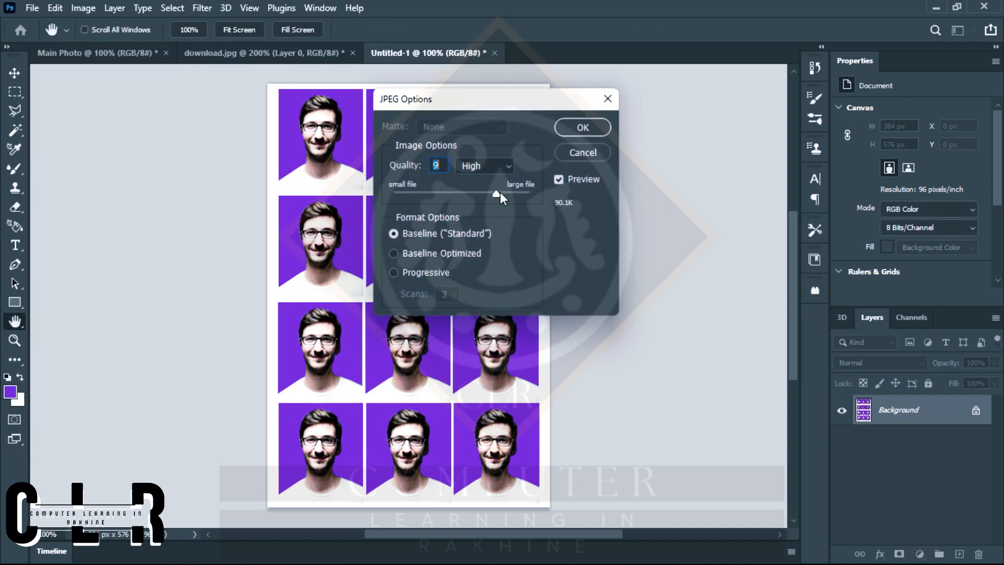
# Raise the JPEG quality to the large-file end of the scale and finish saving the sheet.
pyautogui.click(473, 165)
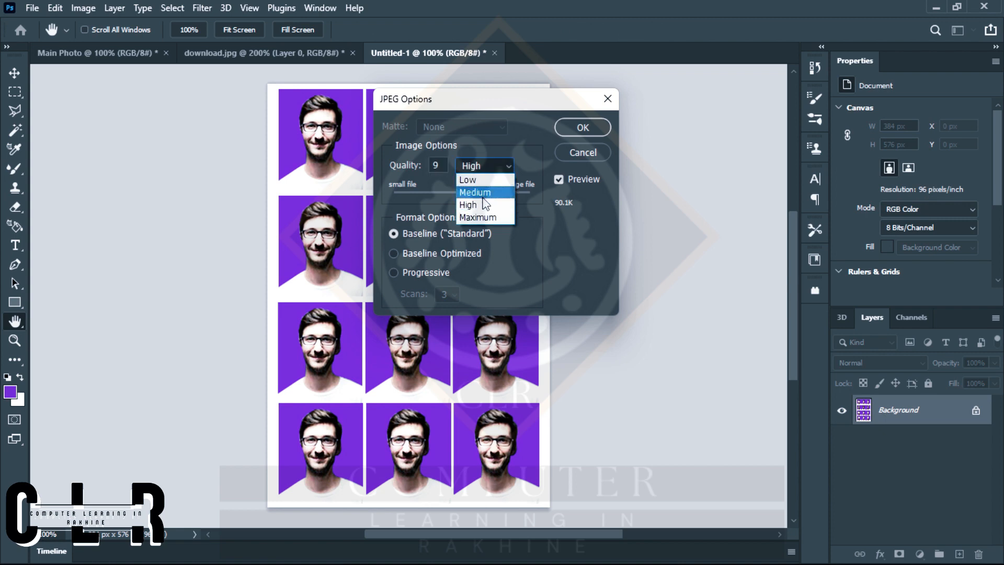
pyautogui.click(473, 205)
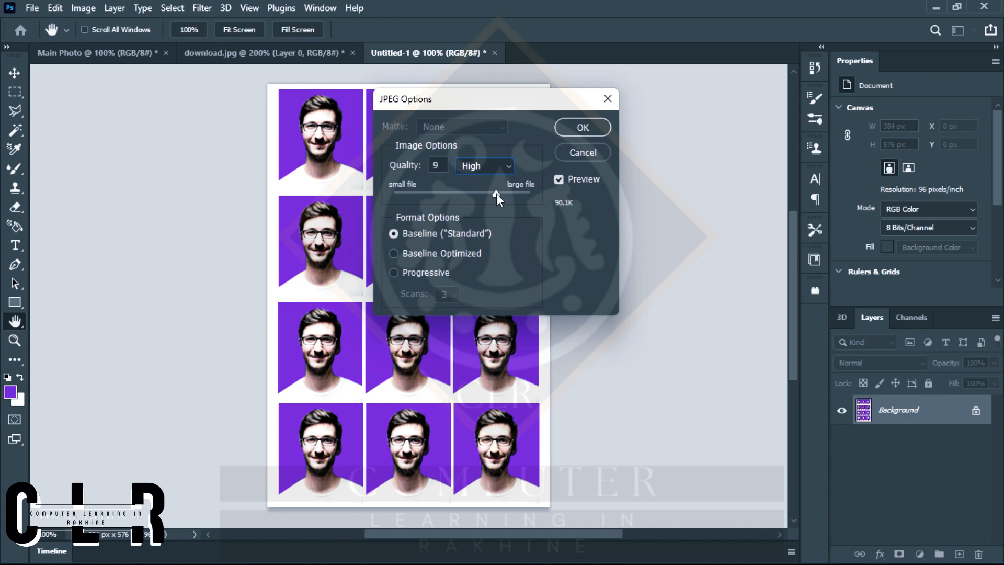
pyautogui.moveTo(496, 194)
pyautogui.mouseDown()
pyautogui.moveTo(525, 193)
pyautogui.moveTo(390, 199)
pyautogui.moveTo(513, 199)
pyautogui.mouseUp()
pyautogui.moveTo(514, 193); pyautogui.dragTo(533, 192)
pyautogui.click(501, 170)
pyautogui.click(496, 202)
pyautogui.moveTo(484, 193); pyautogui.dragTo(532, 193)
pyautogui.click(594, 126)
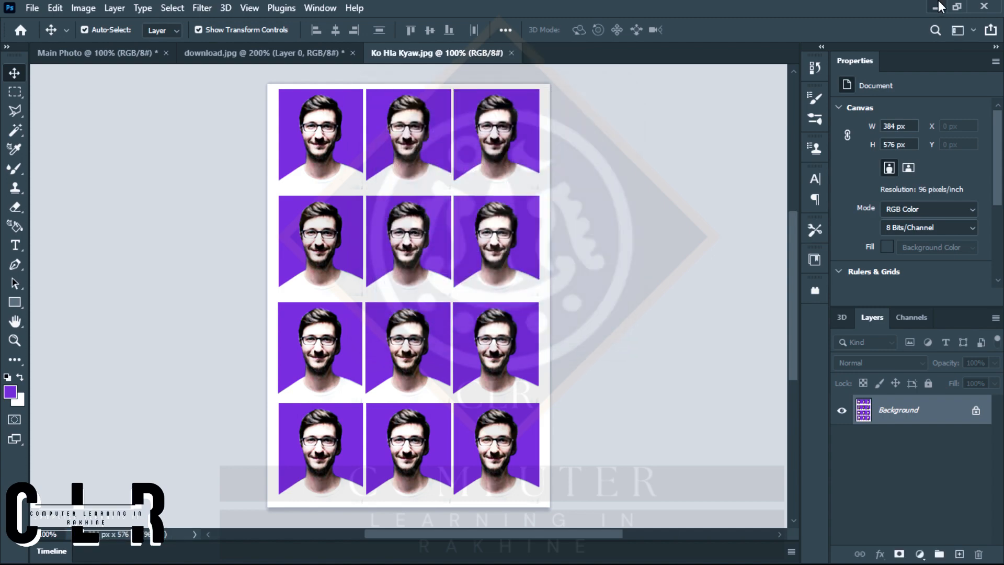
# Switch to the Windows desktop and open the saved ID-photo sheet in the image viewer to check it.
pyautogui.click(937, 7)
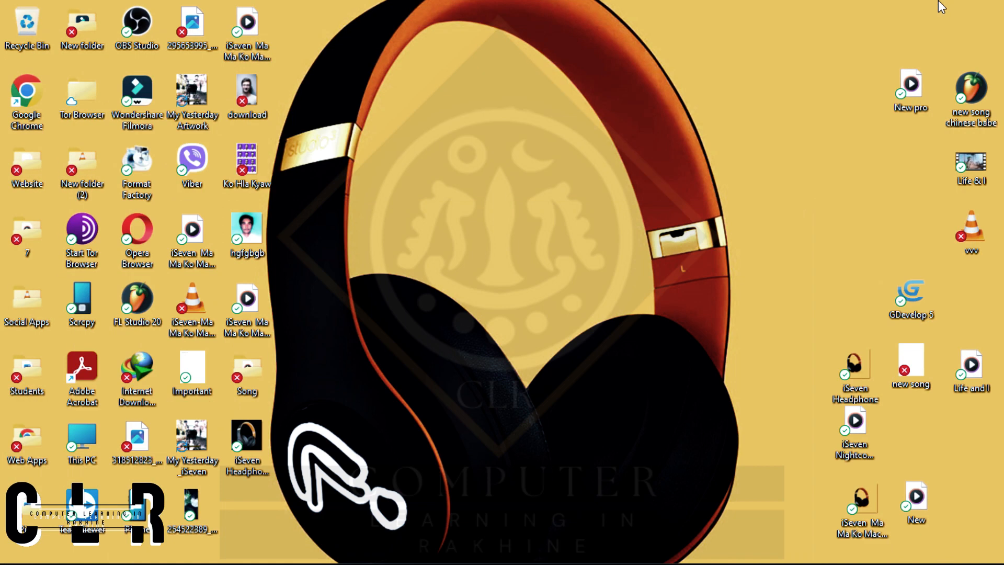
pyautogui.doubleClick(247, 159)
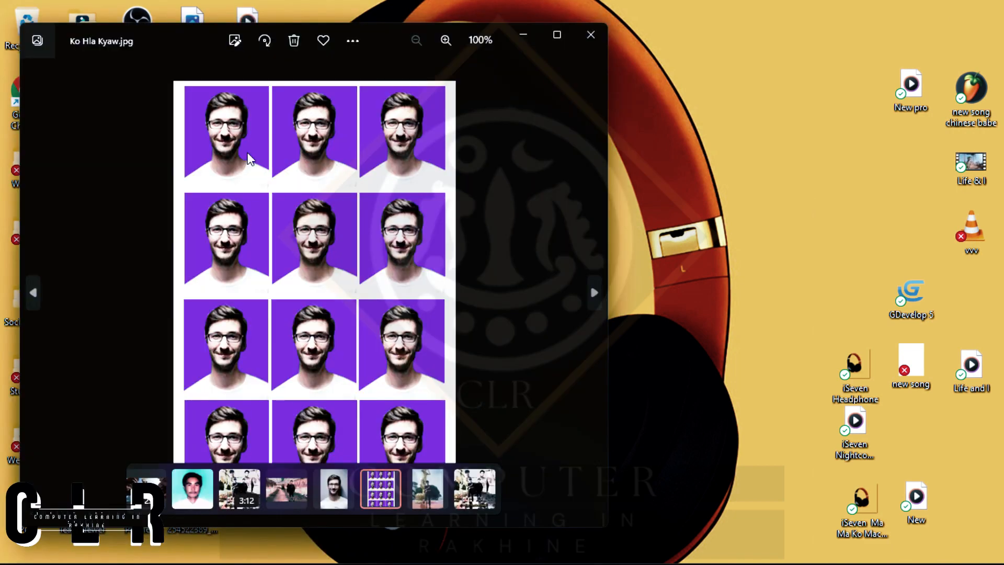